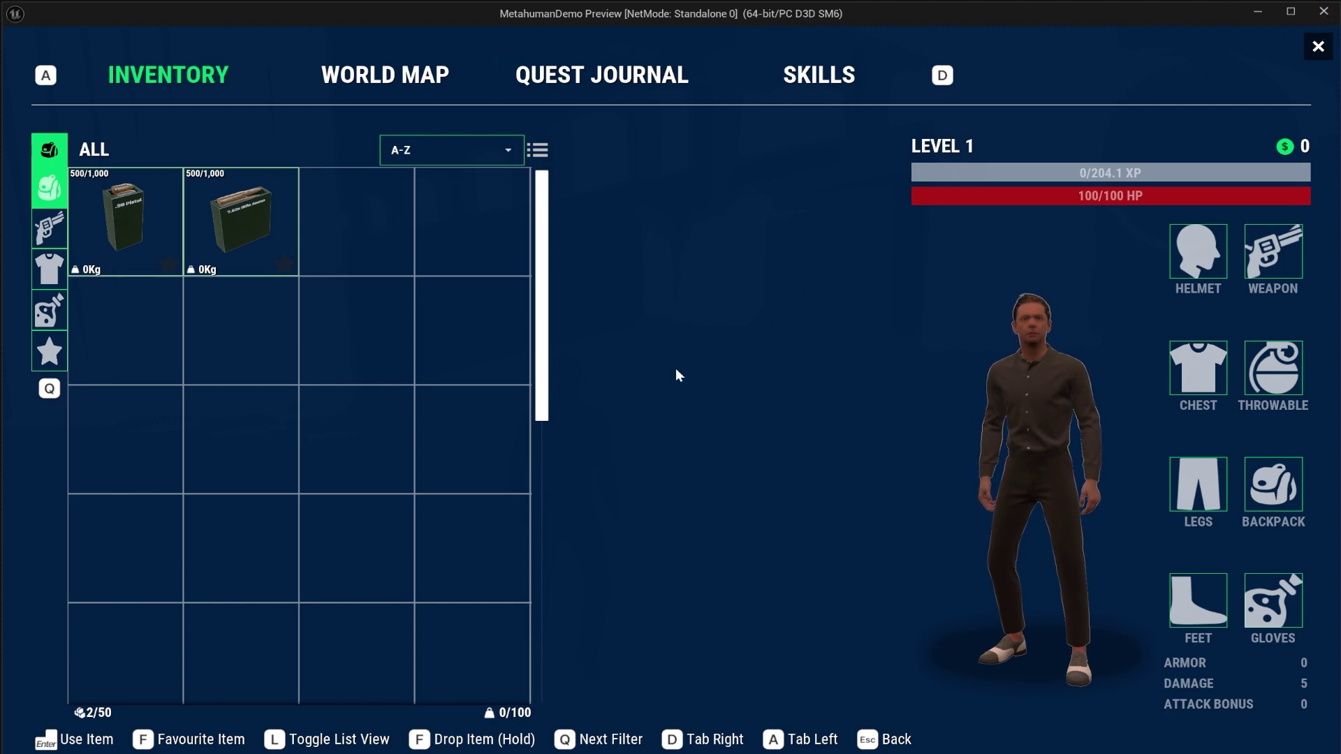
View the Combat, Sneak and Speech skill trees on the Skills screen of the game preview
left_click(636, 83)
left_click(770, 71)
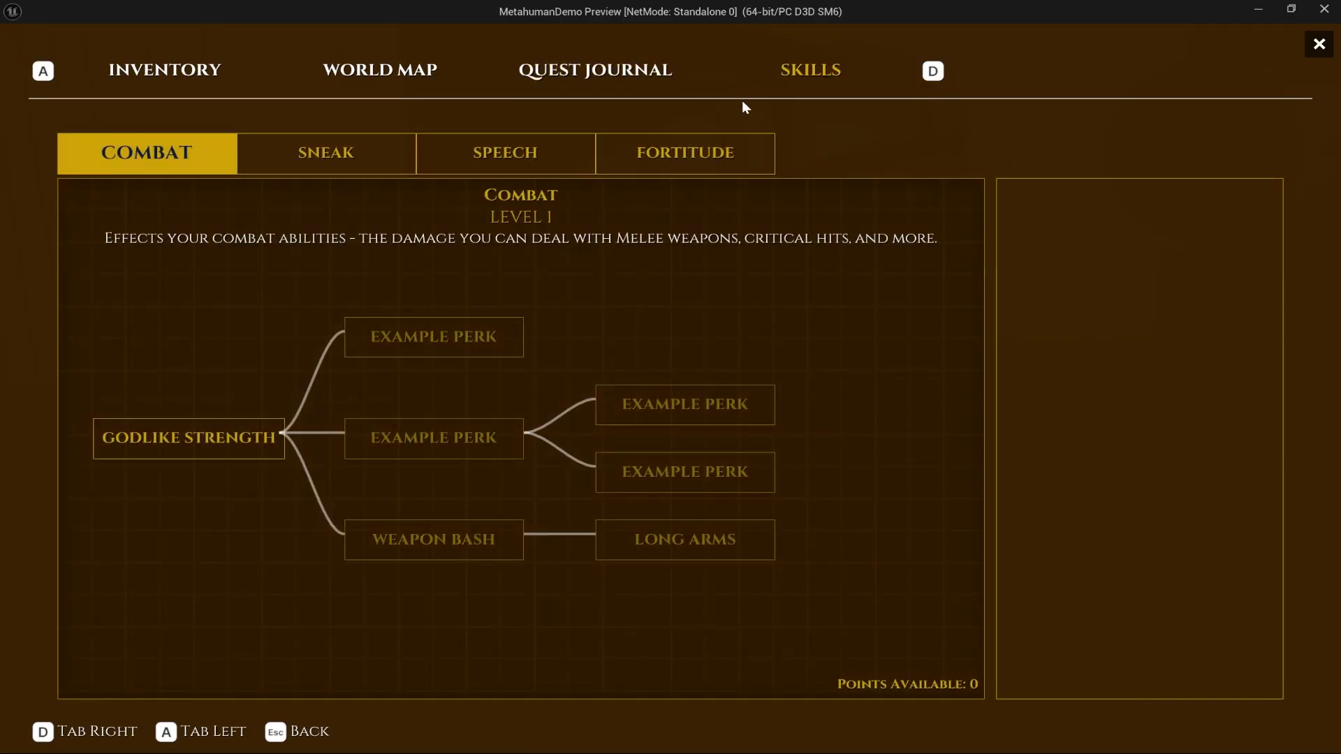
left_click(350, 155)
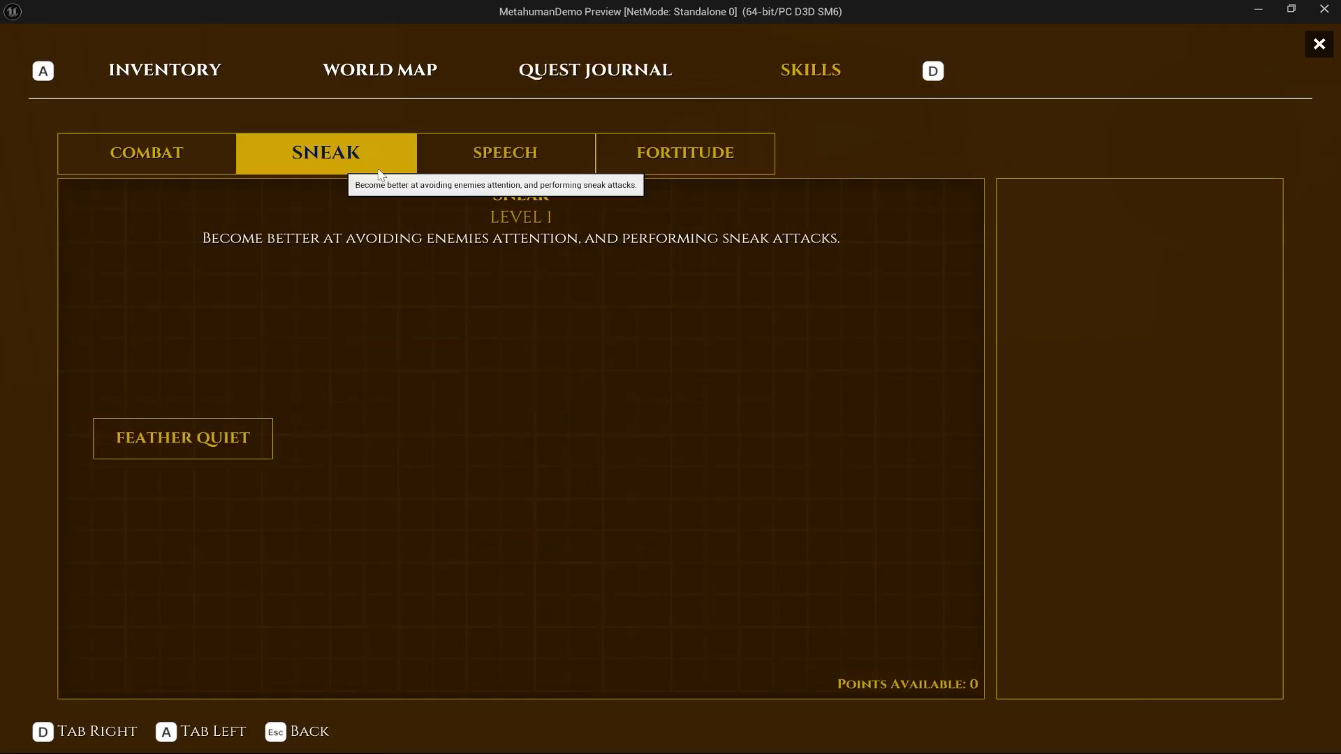
left_click(498, 156)
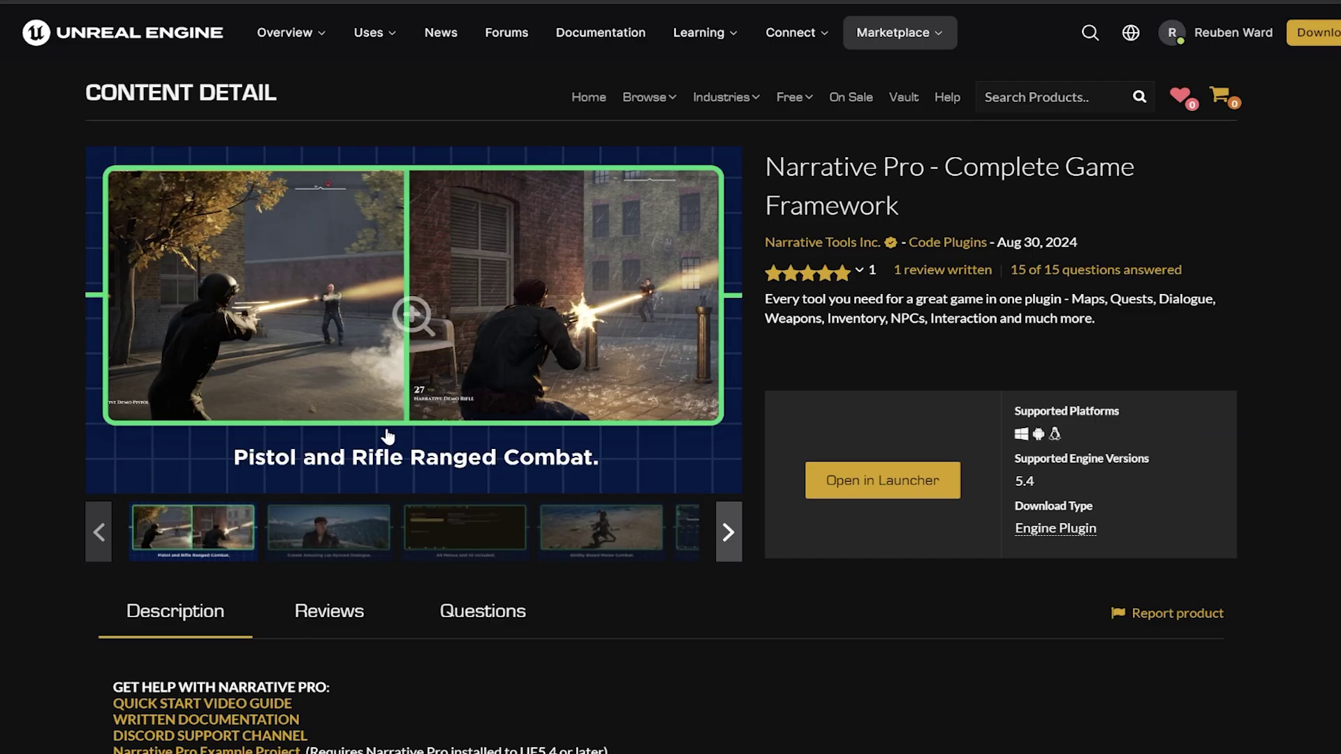
Examine the Narrative Pro product description, highlighting the line about the Narrative Pro Example Project and its engine requirement
scroll(388, 437, "down", 3)
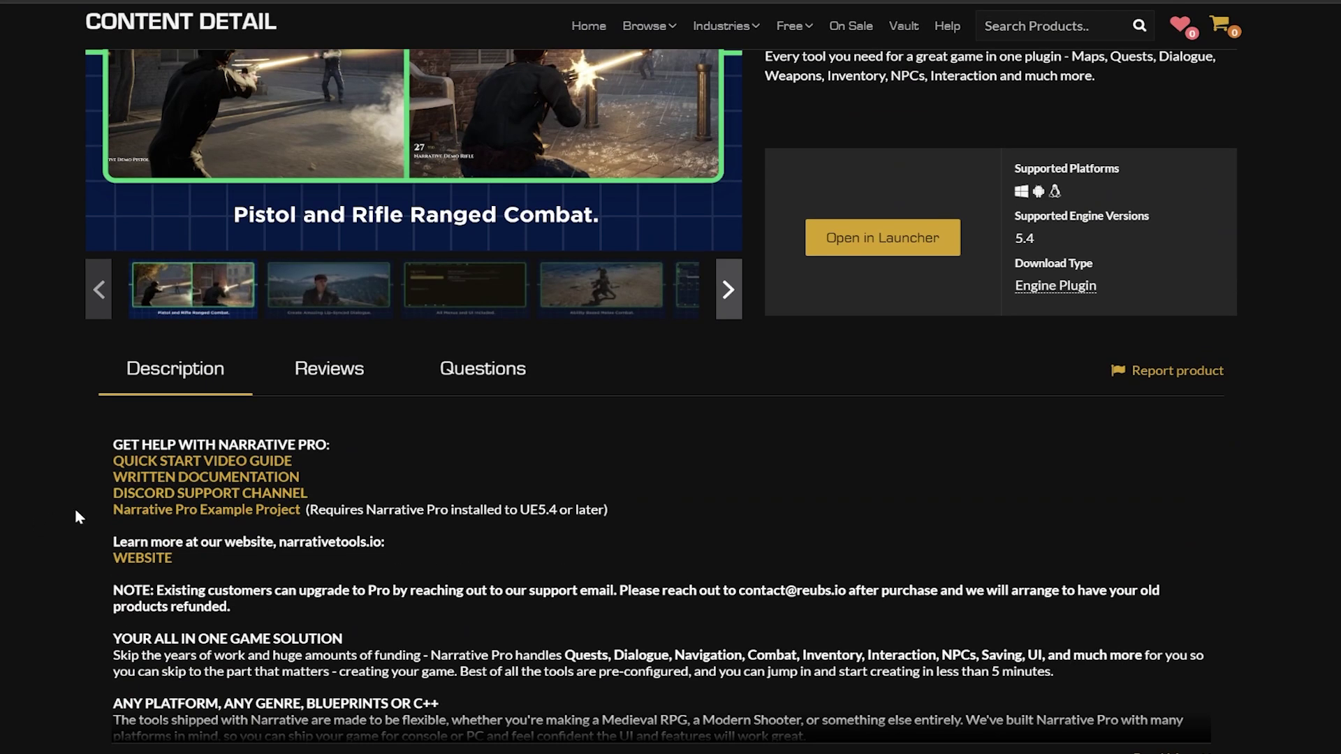
left_click_drag(112, 510, 642, 505)
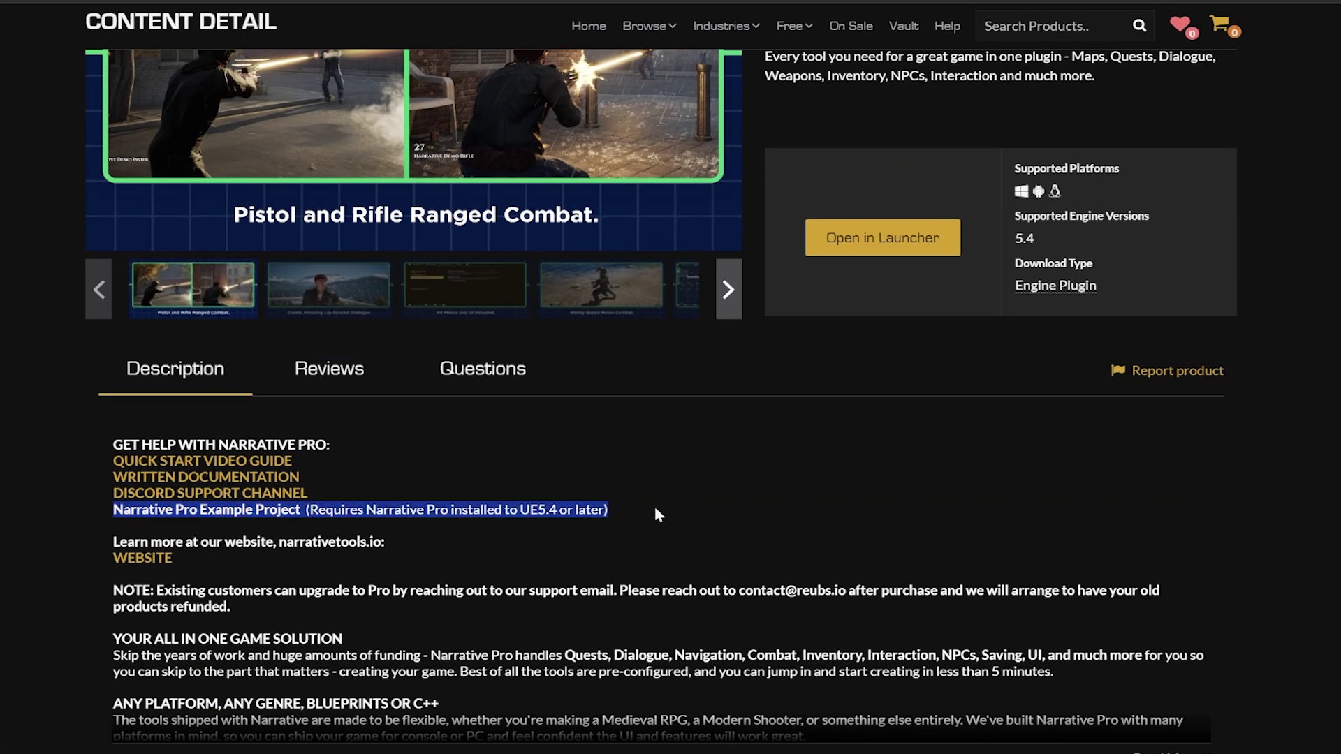
left_click(655, 505)
scroll(497, 503, "up", 1)
scroll(497, 503, "up", 2)
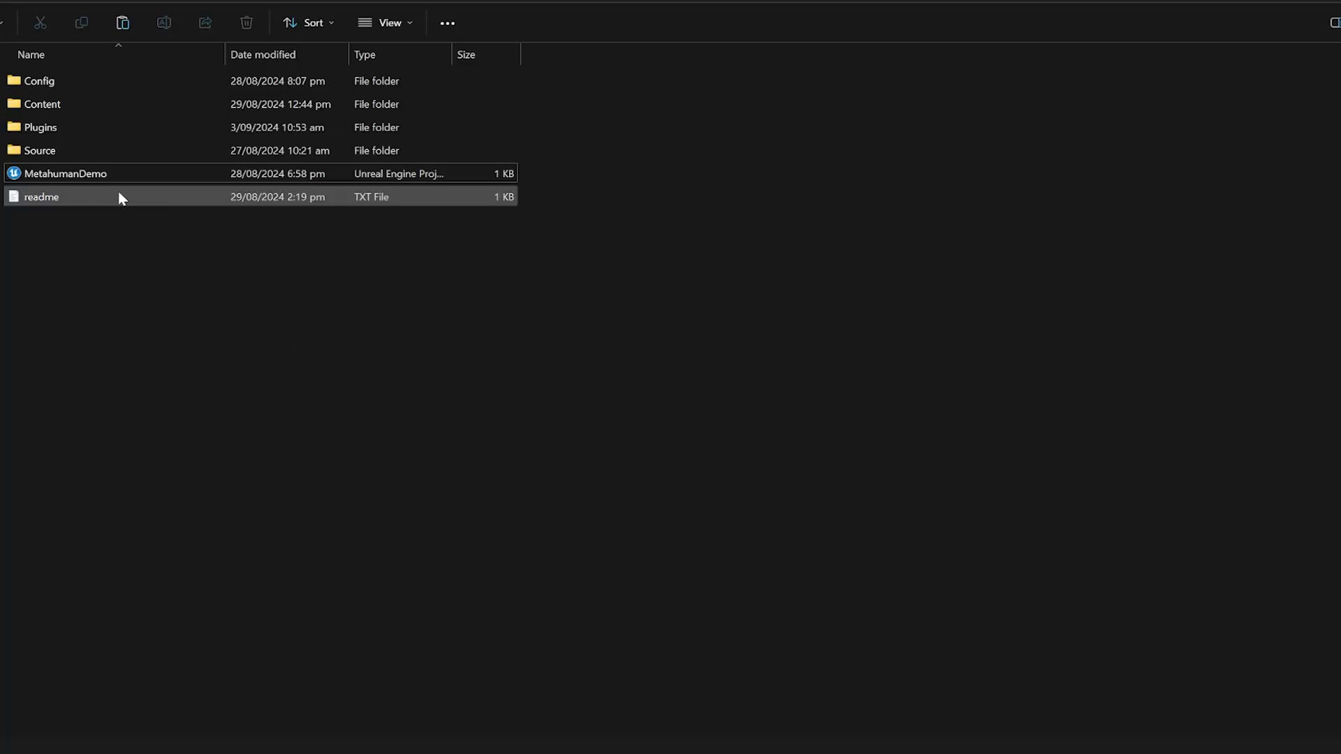
Inspect the example project's files in the file explorer, including the NarrativePro folder inside Plugins
double_click(54, 133)
left_click(72, 84)
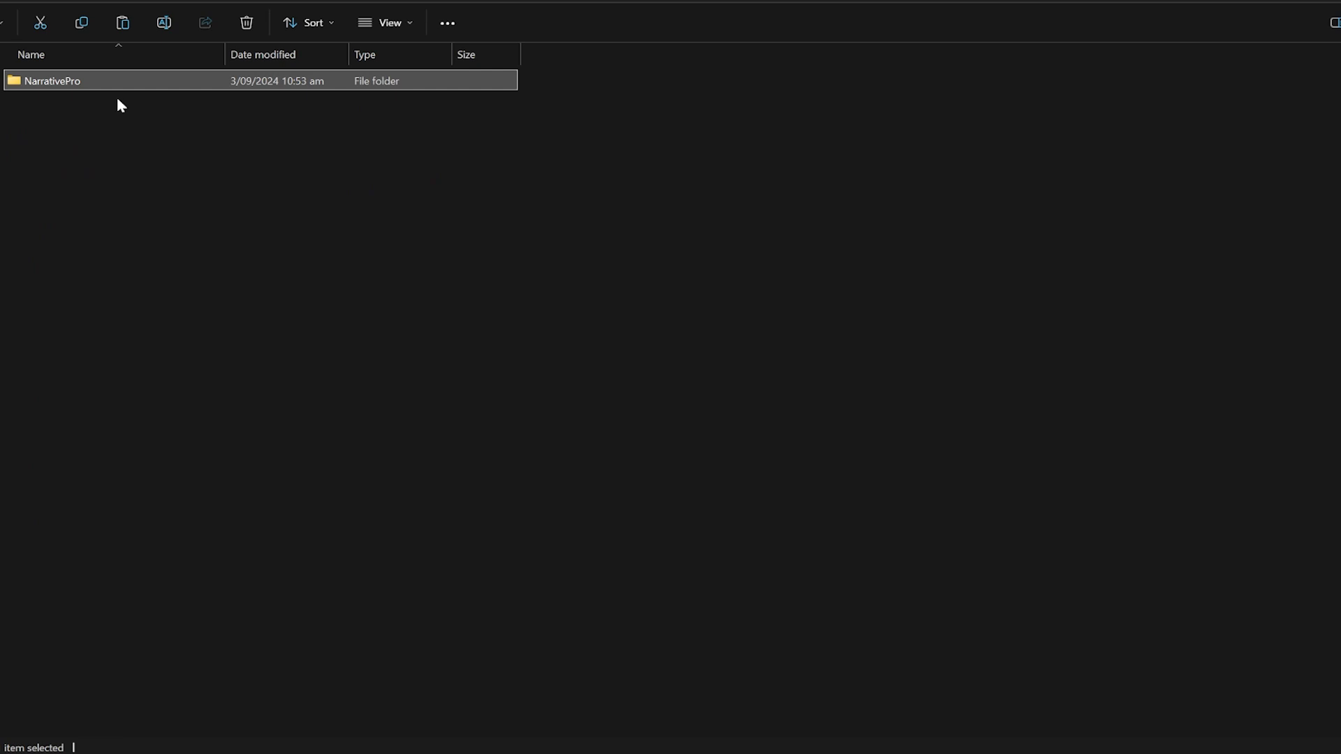
key("alt+Left")
left_click_drag(176, 262, 173, 115)
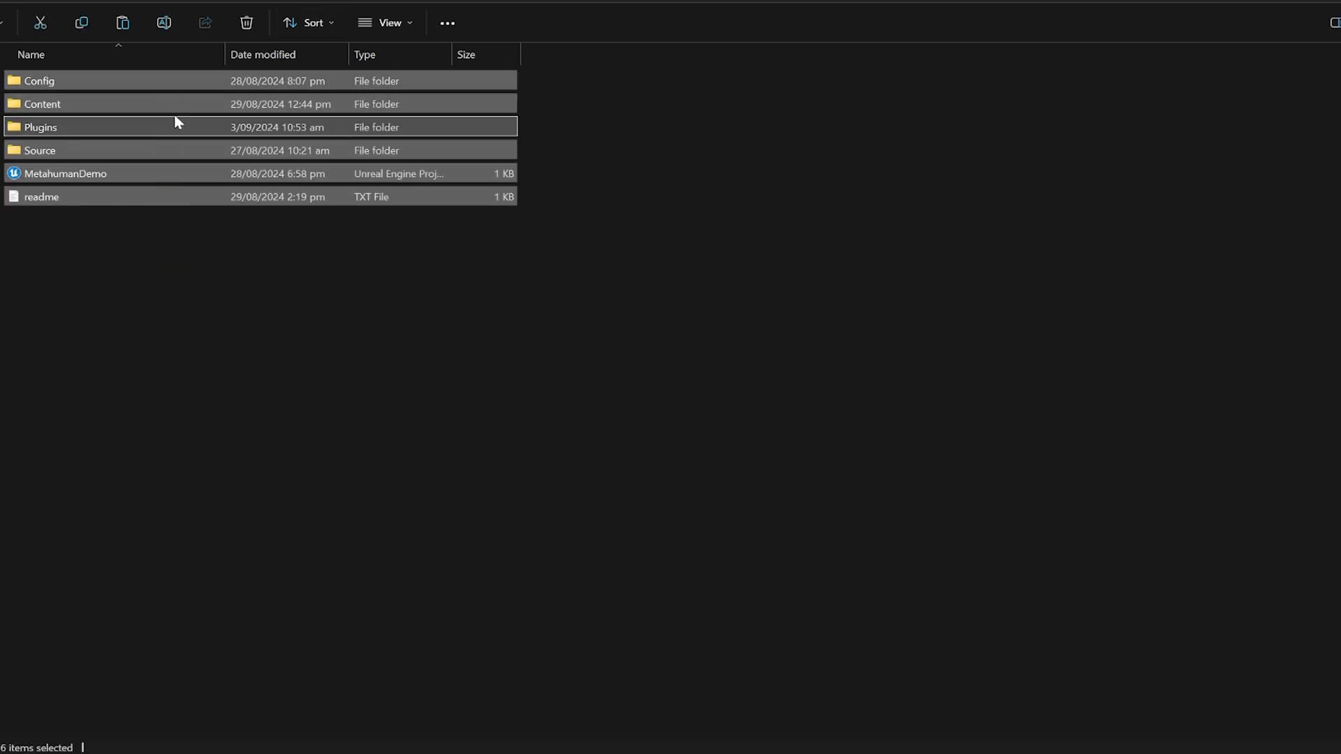
left_click(161, 258)
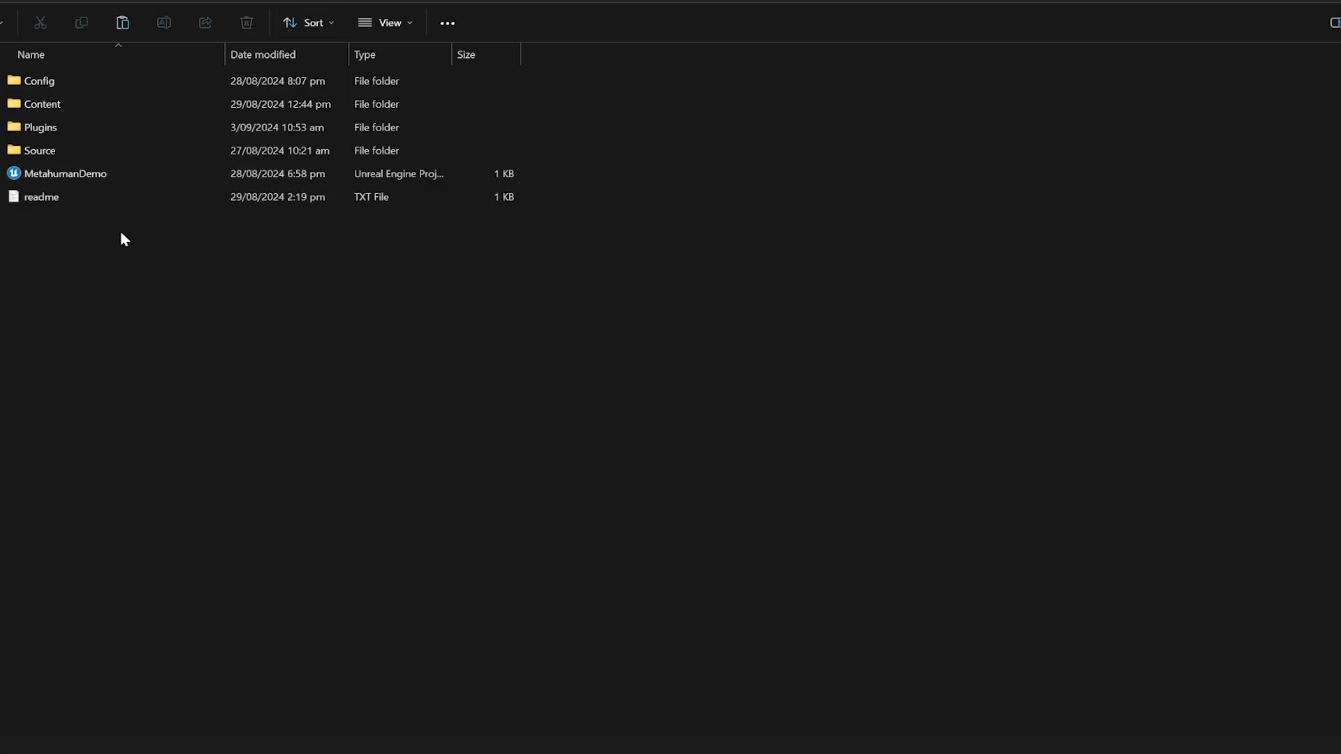
left_click_drag(120, 233, 112, 75)
left_click(127, 295)
double_click(60, 135)
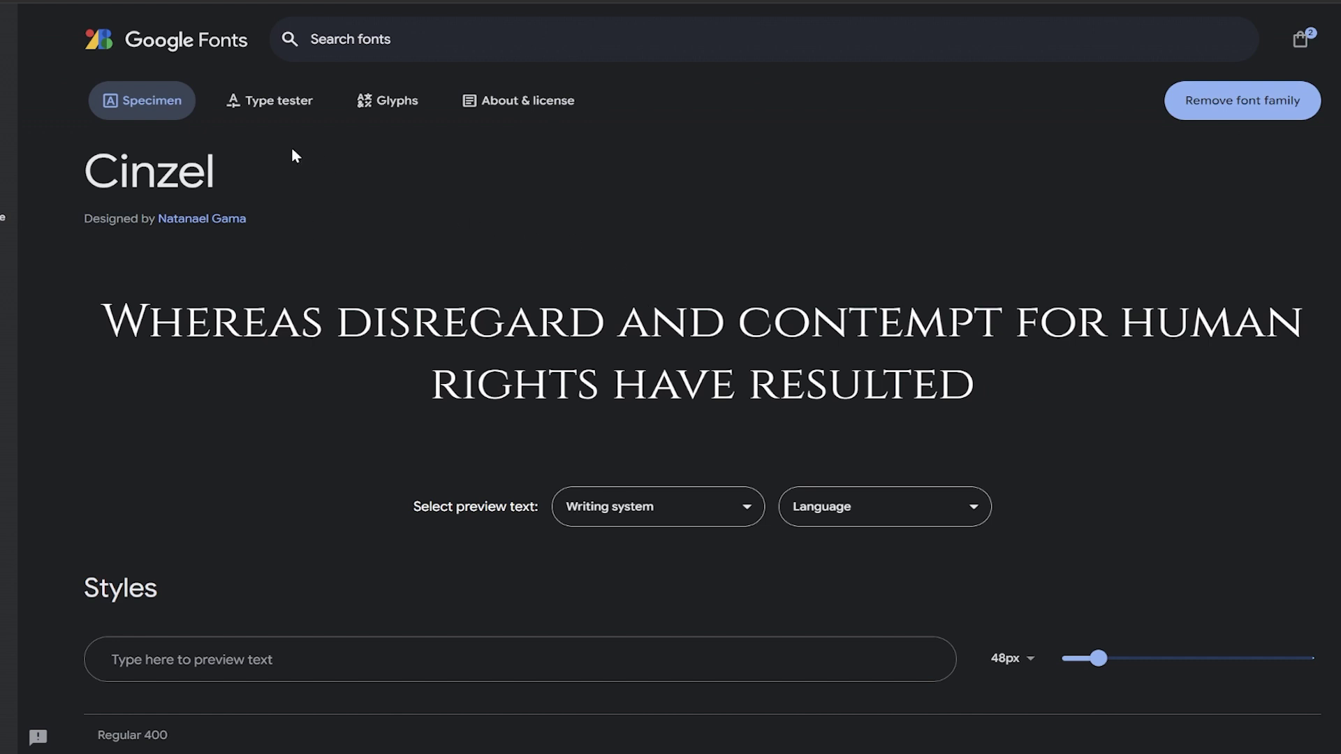
Examine the Cinzel font's name and specimen text on Google Fonts
double_click(276, 171)
left_click_drag(102, 331, 1102, 389)
left_click(1076, 395)
Look over the Cinzel TrueType files in the downloaded static folder in the file explorer
left_click_drag(764, 82, 767, 68)
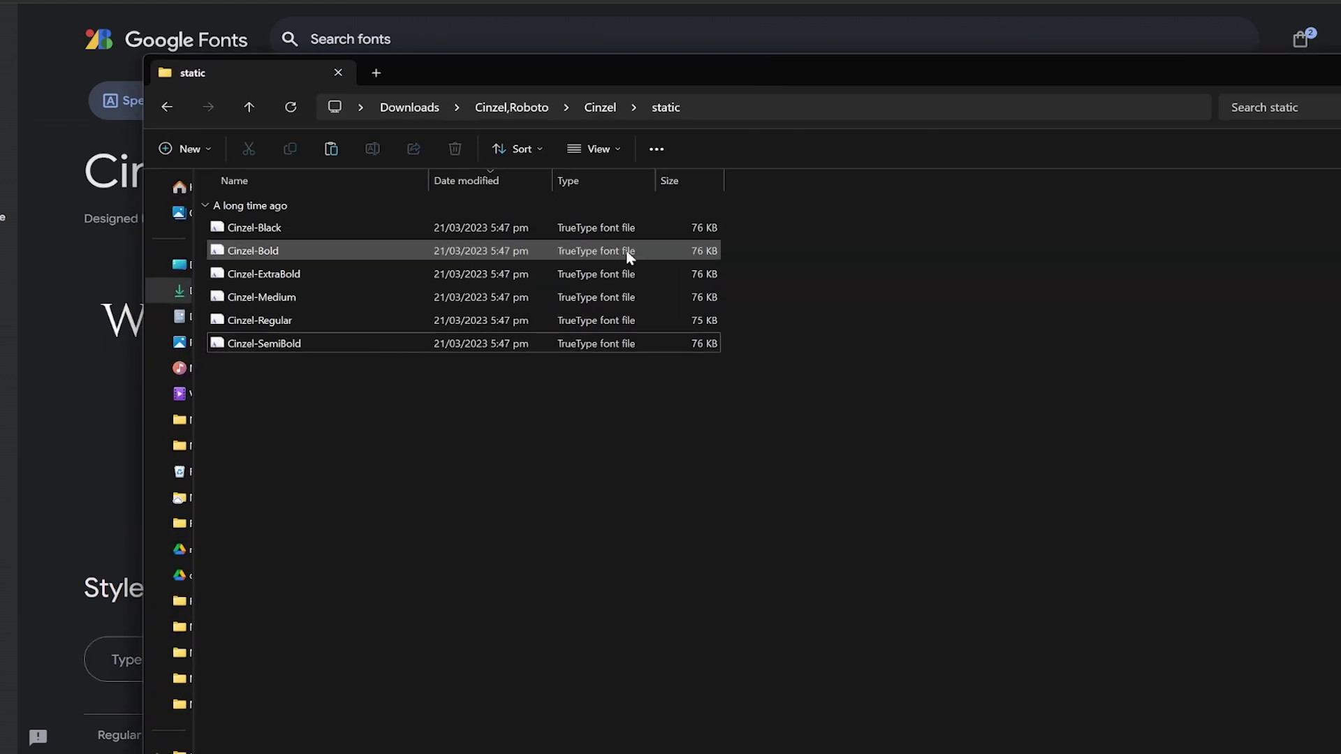
left_click(532, 319)
left_click(507, 274)
left_click(503, 228)
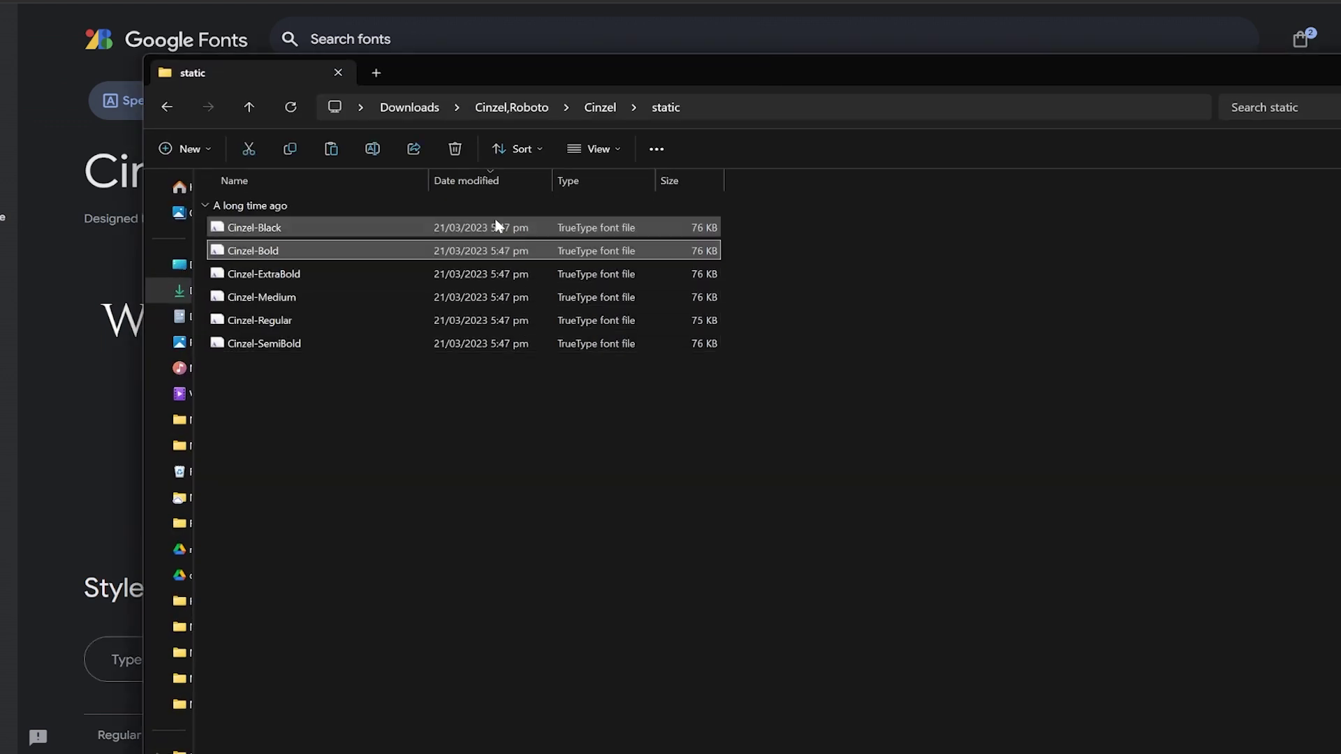
left_click(459, 377)
left_click_drag(259, 388, 304, 217)
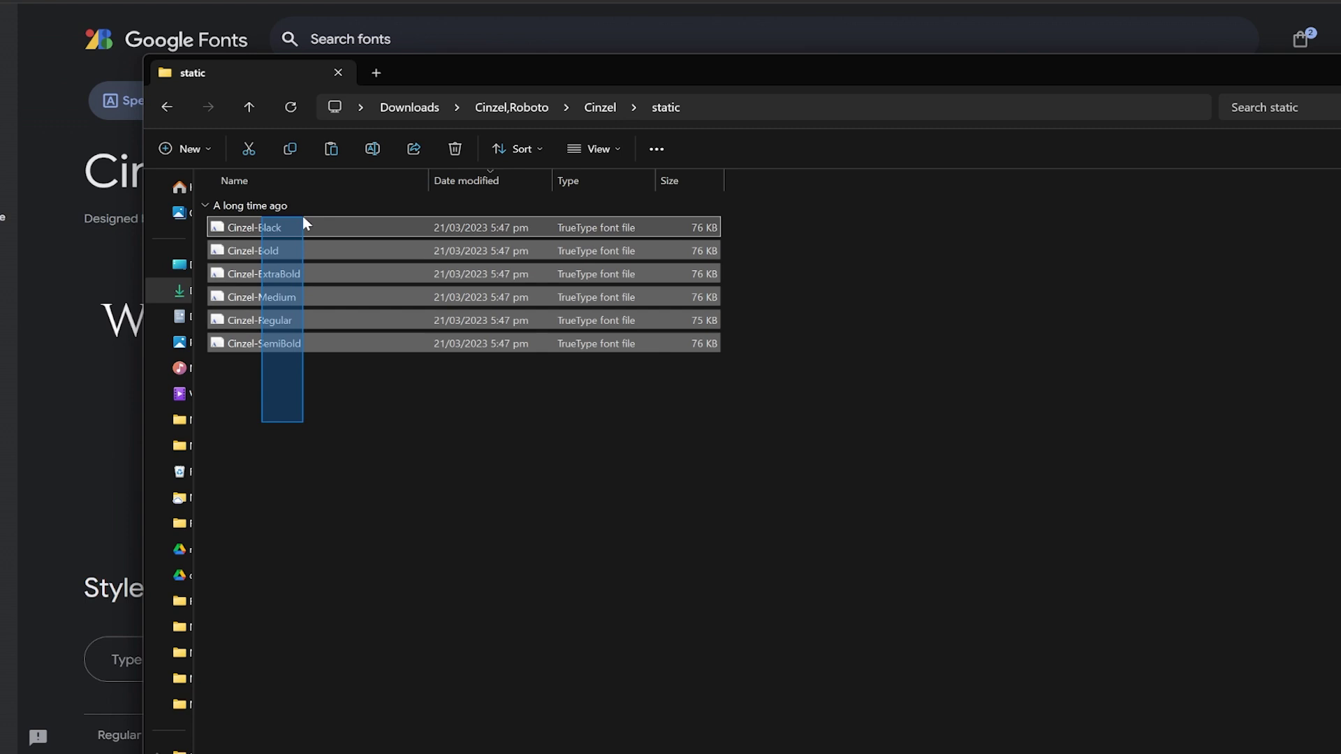
left_click(324, 451)
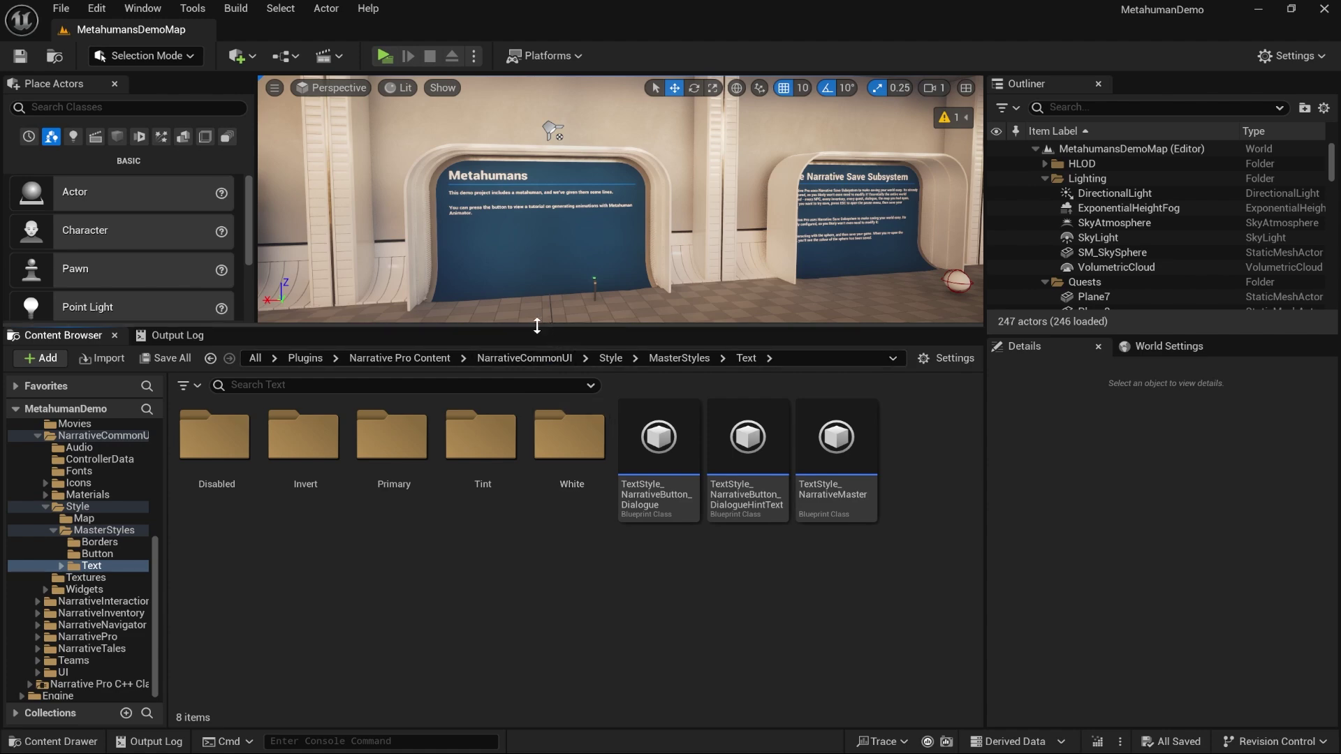
Enlarge the level viewport, run the game preview, view the Quest Journal in the in-game menu and close the menu
left_click_drag(545, 324, 543, 454)
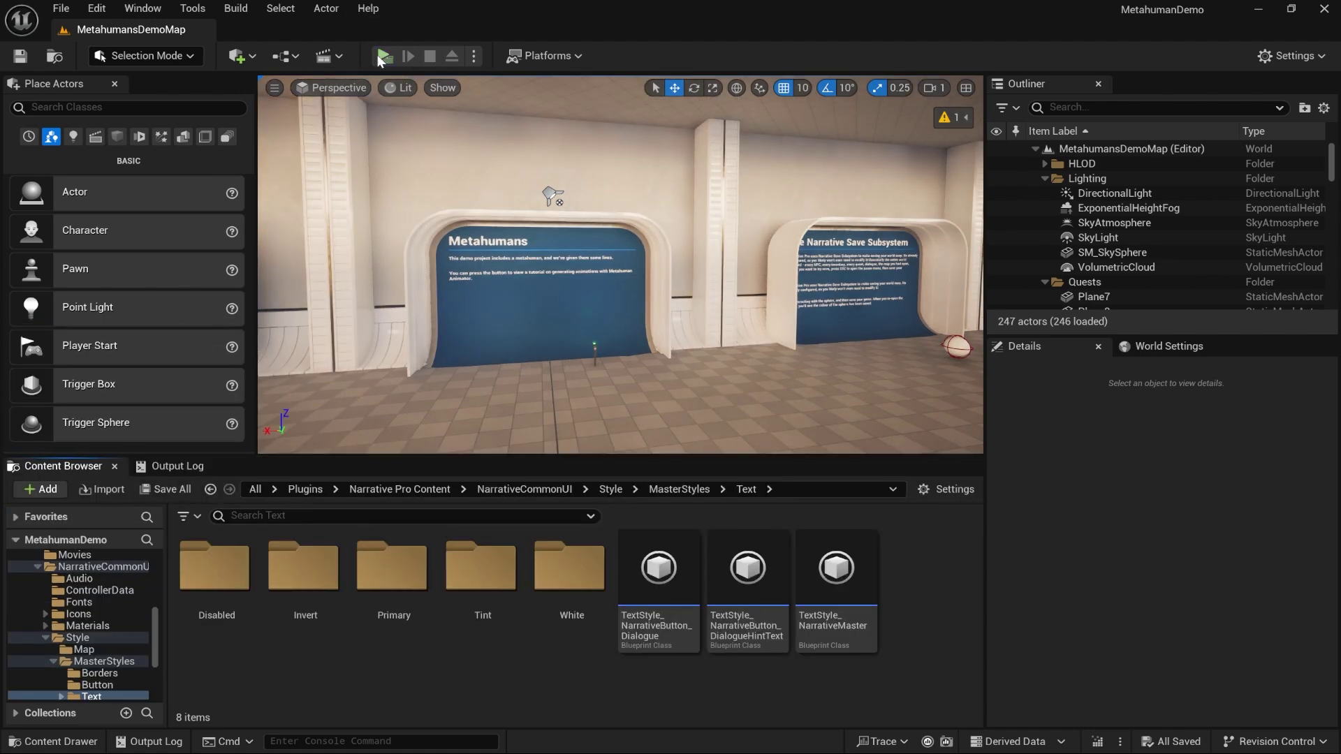
key("alt+p")
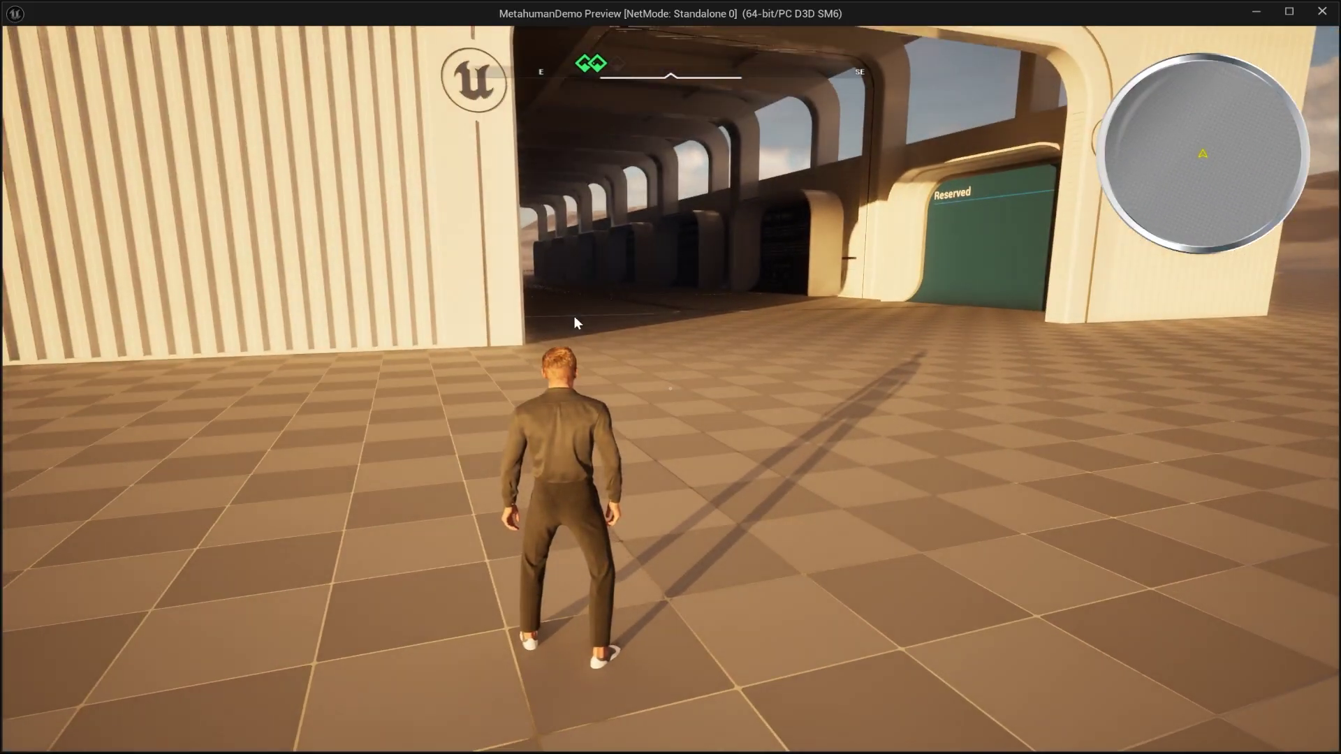
key("i")
left_click(606, 81)
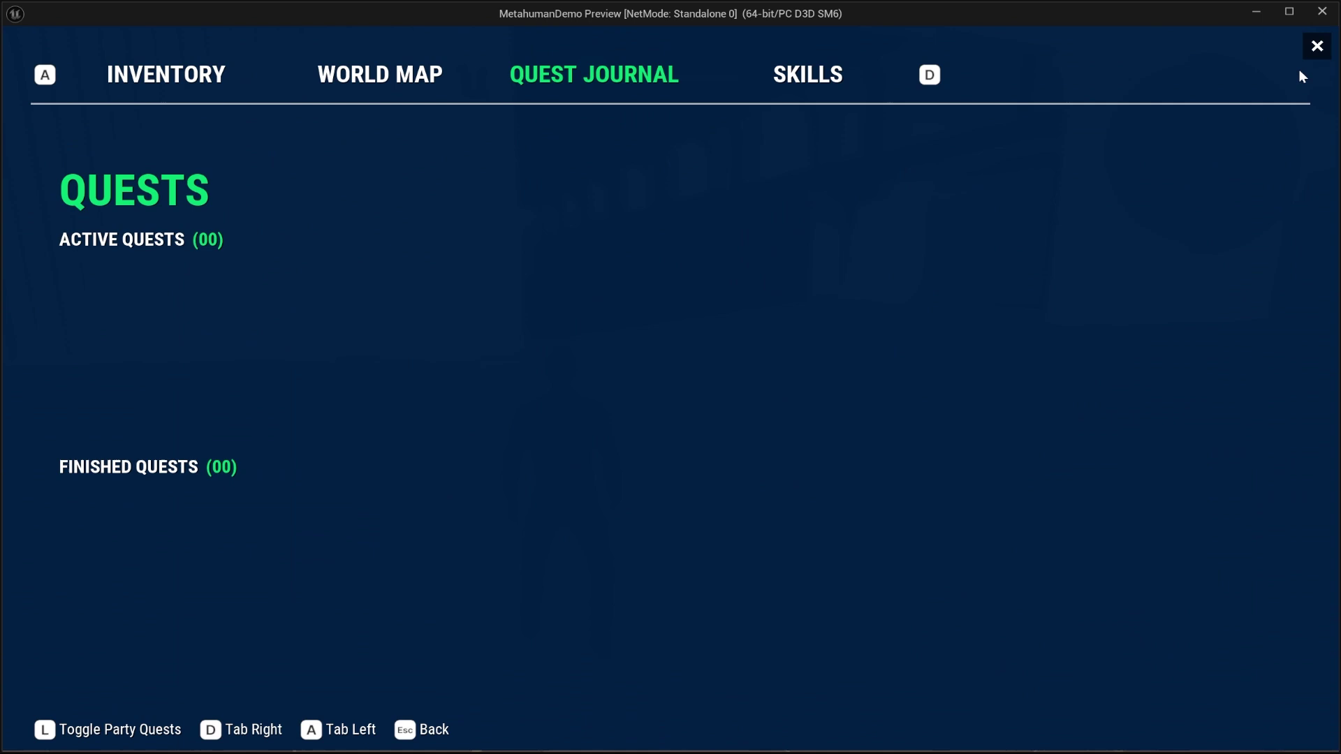
left_click(1316, 47)
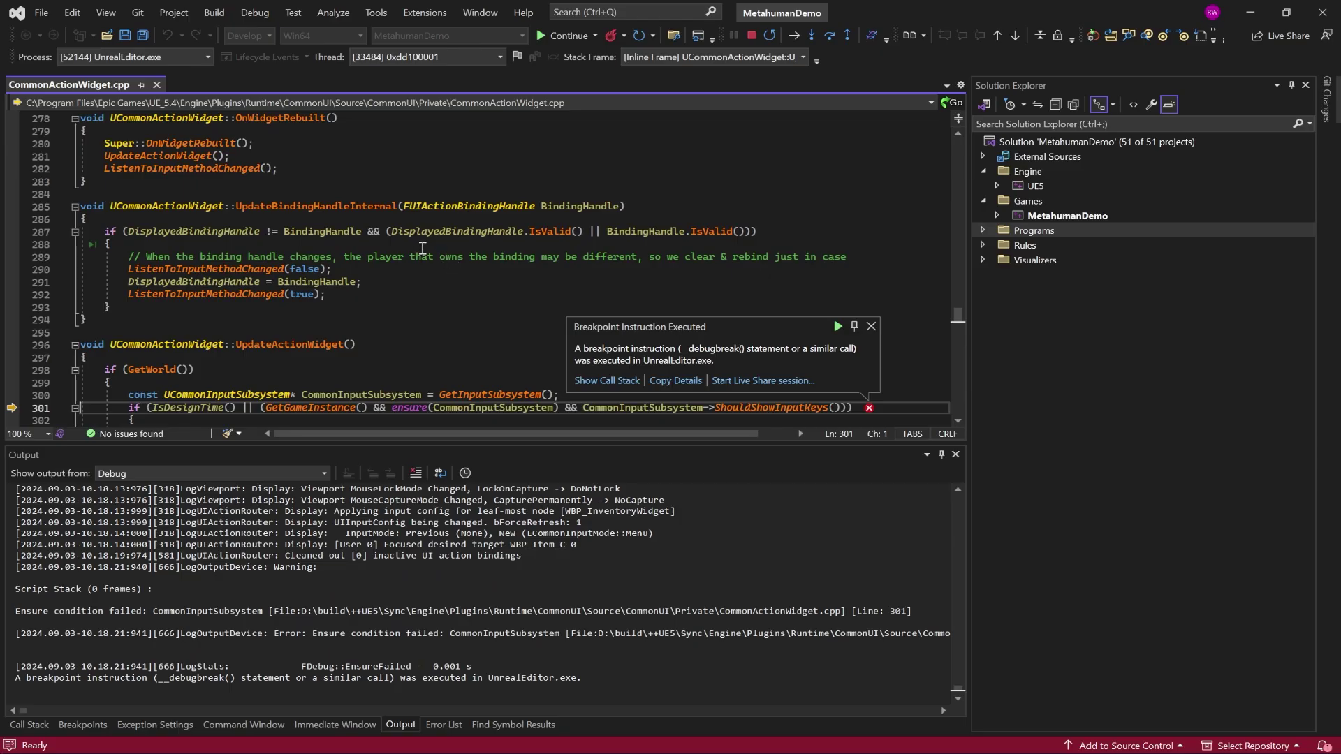
Inspect the breakpoint at line 301 of CommonActionWidget.cpp in Visual Studio and resume execution
scroll(423, 248, "down", 4)
mouse_move(397, 250)
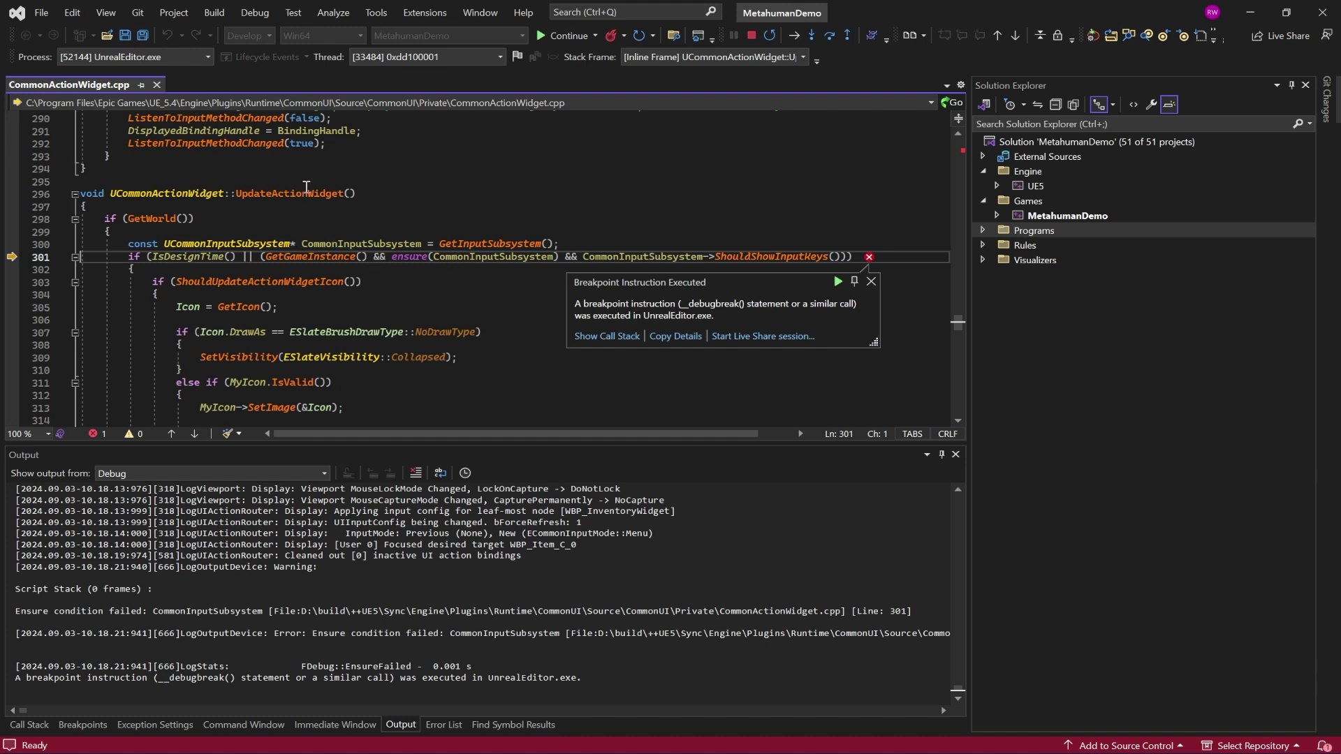
left_click(557, 36)
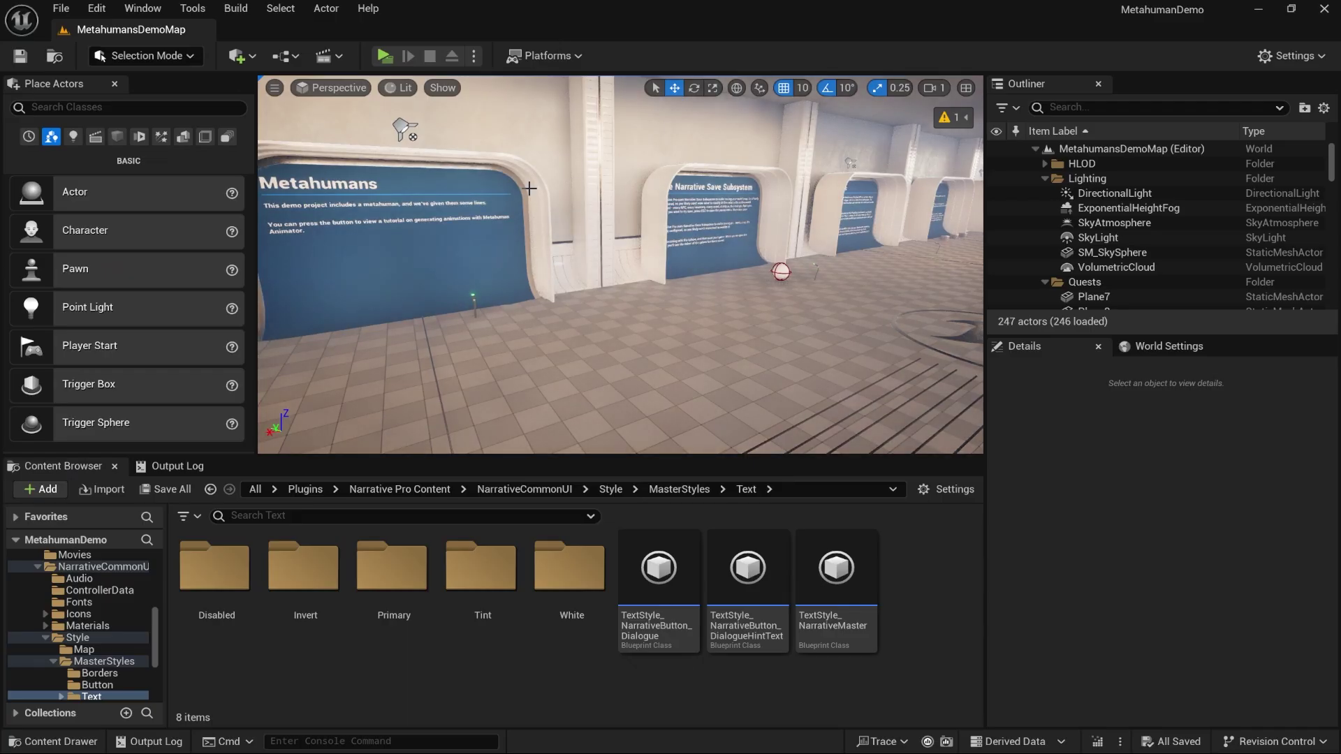
Import Cinzel-Regular from the static folder into Content/Fonts, creating a new Font asset from the font face
right_click_drag(528, 188, 602, 203)
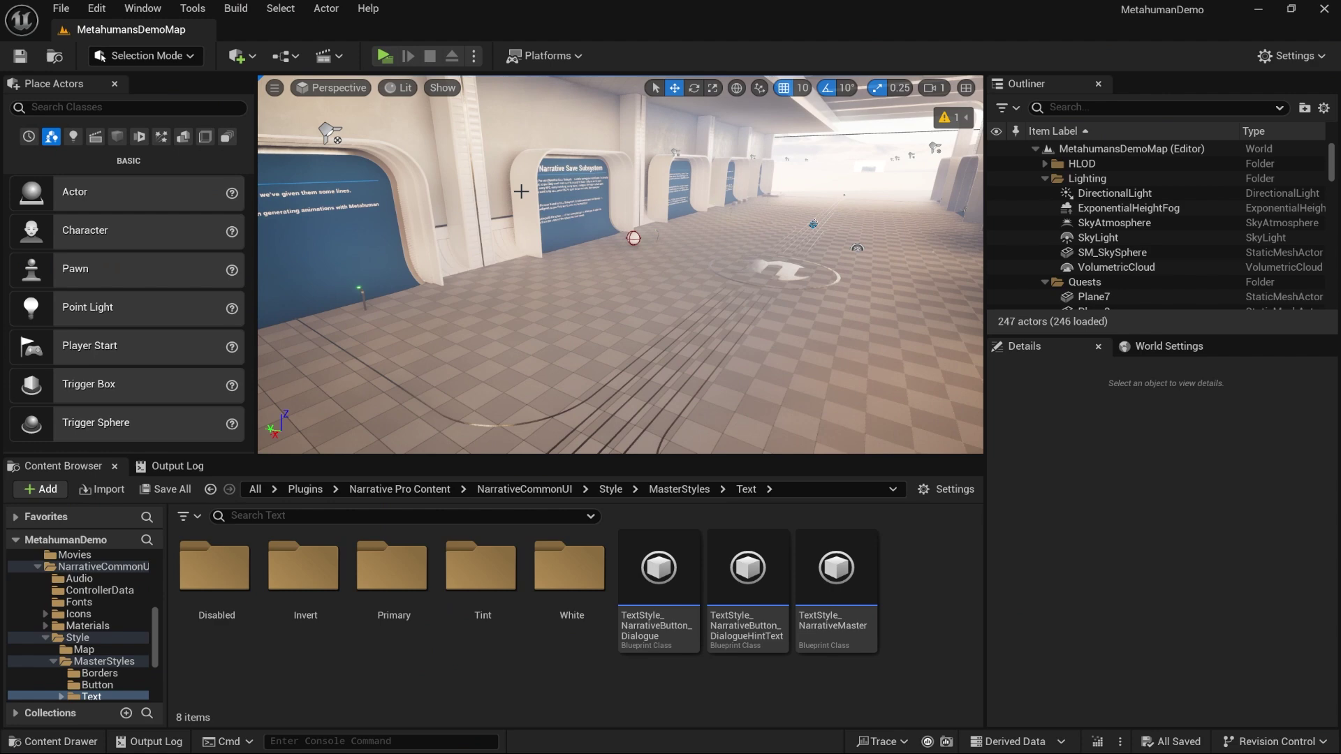
right_click_drag(521, 191, 539, 153)
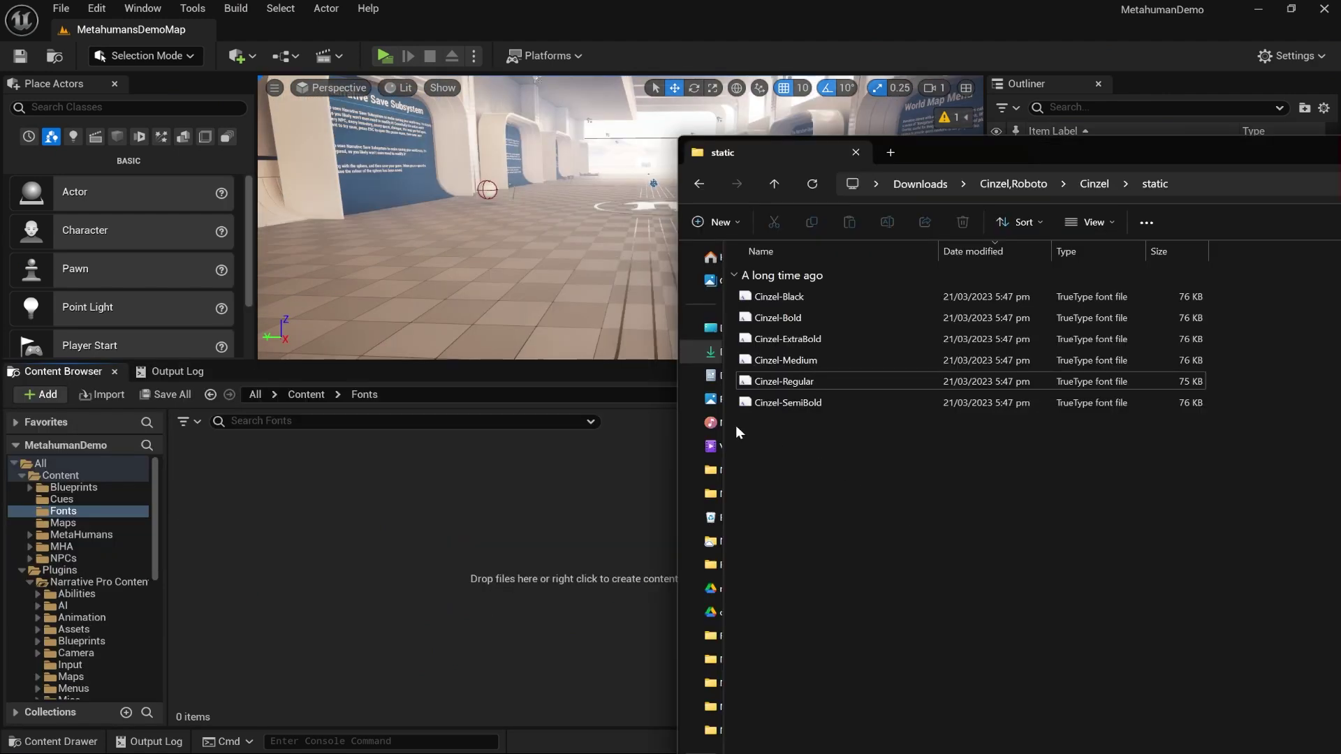
left_click(812, 383)
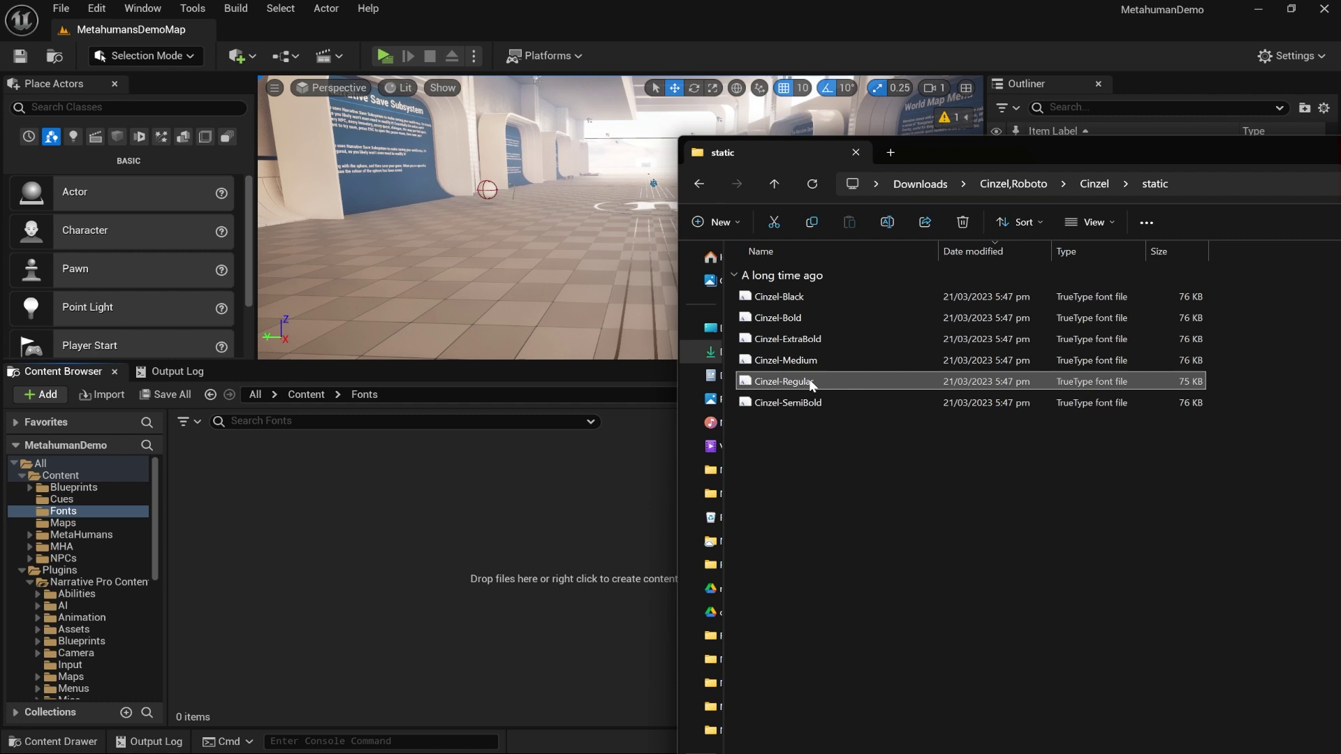
left_click_drag(812, 383, 377, 521)
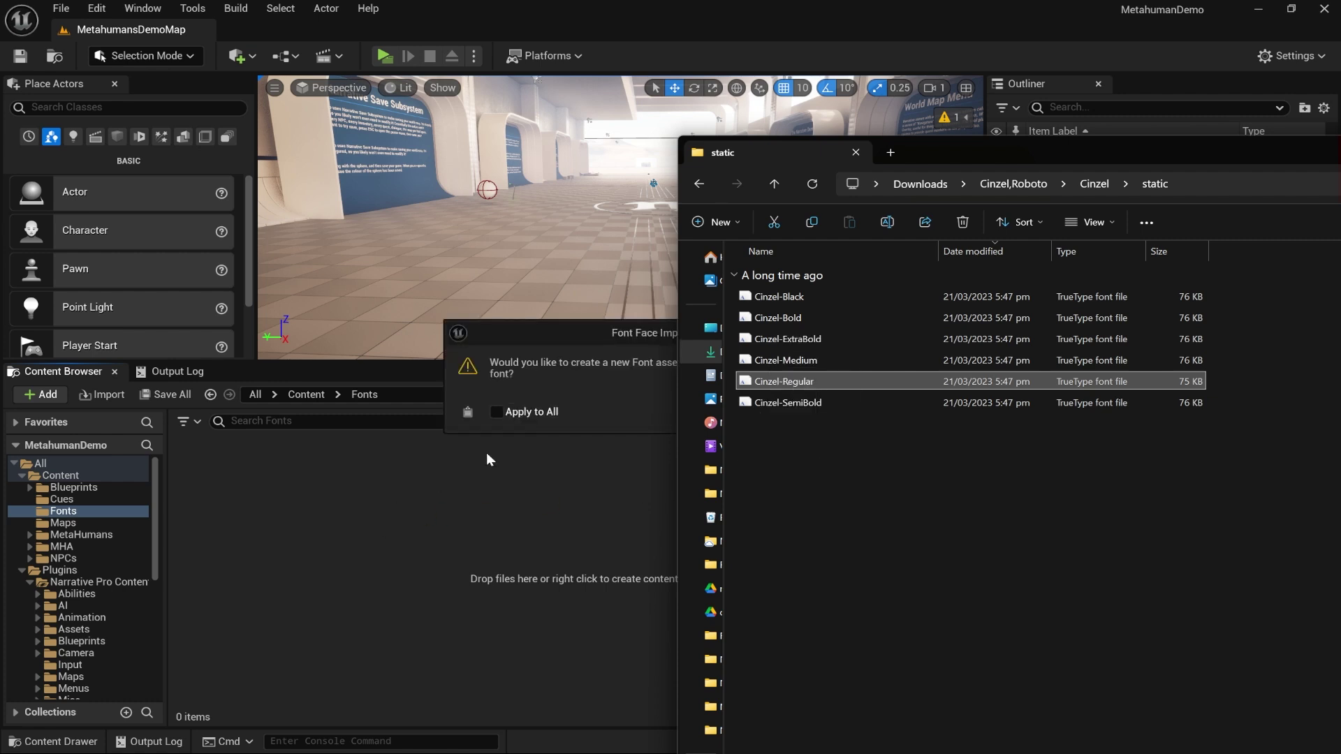
left_click(726, 415)
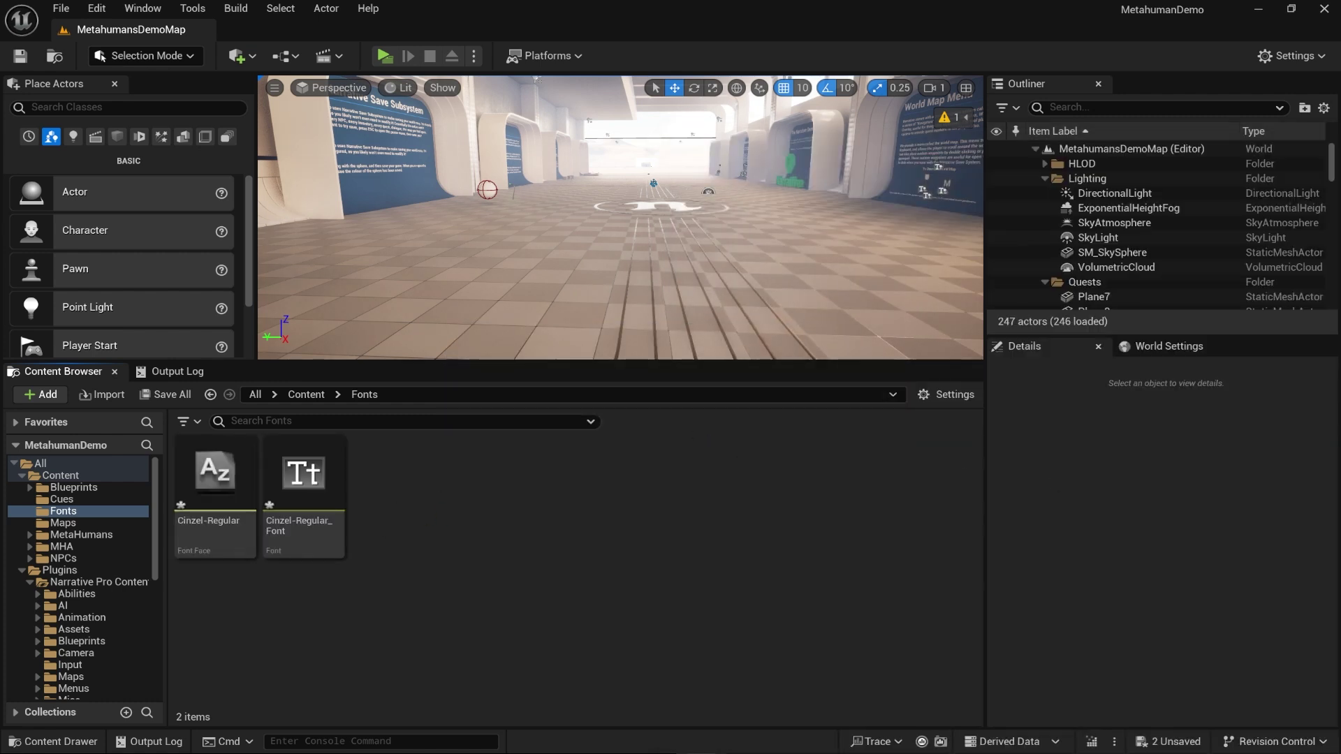
Import Cinzel-Bold from the static folder into Content/Fonts as a font face only, without a new Font asset
key("alt+Tab")
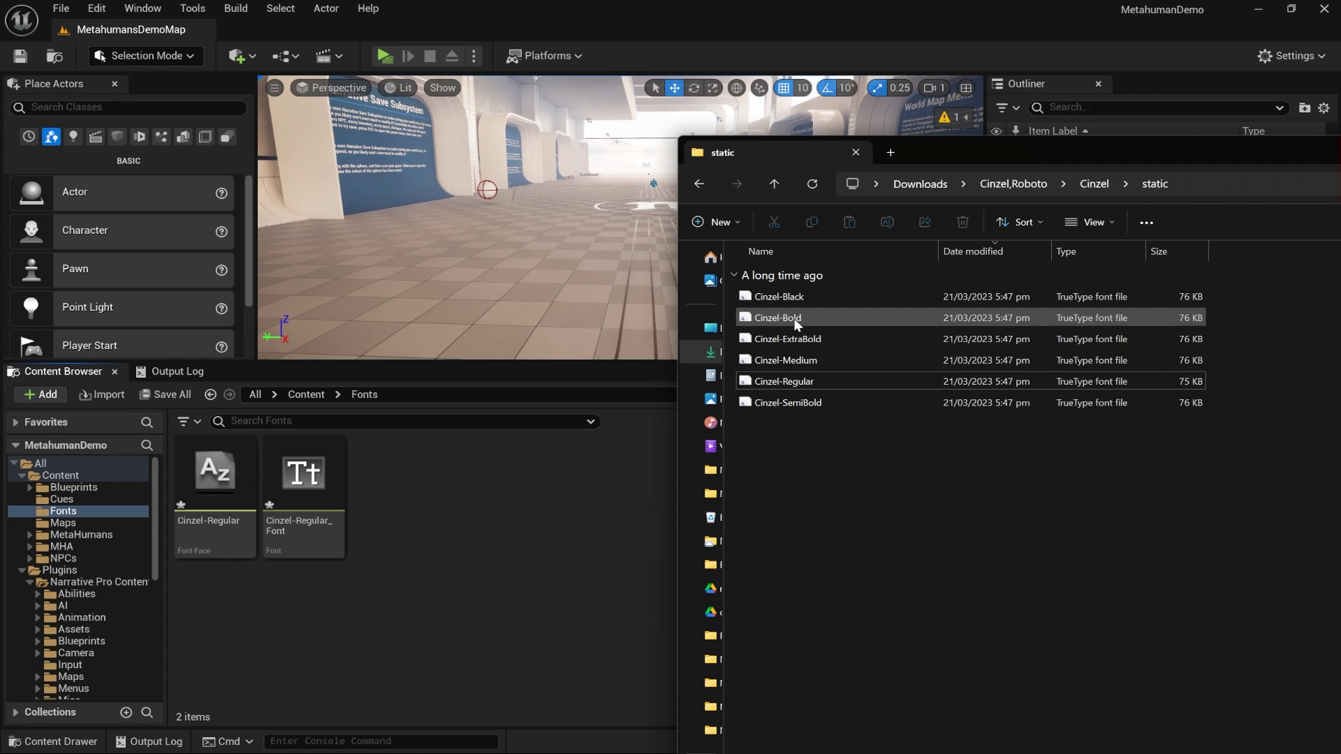
left_click(792, 318)
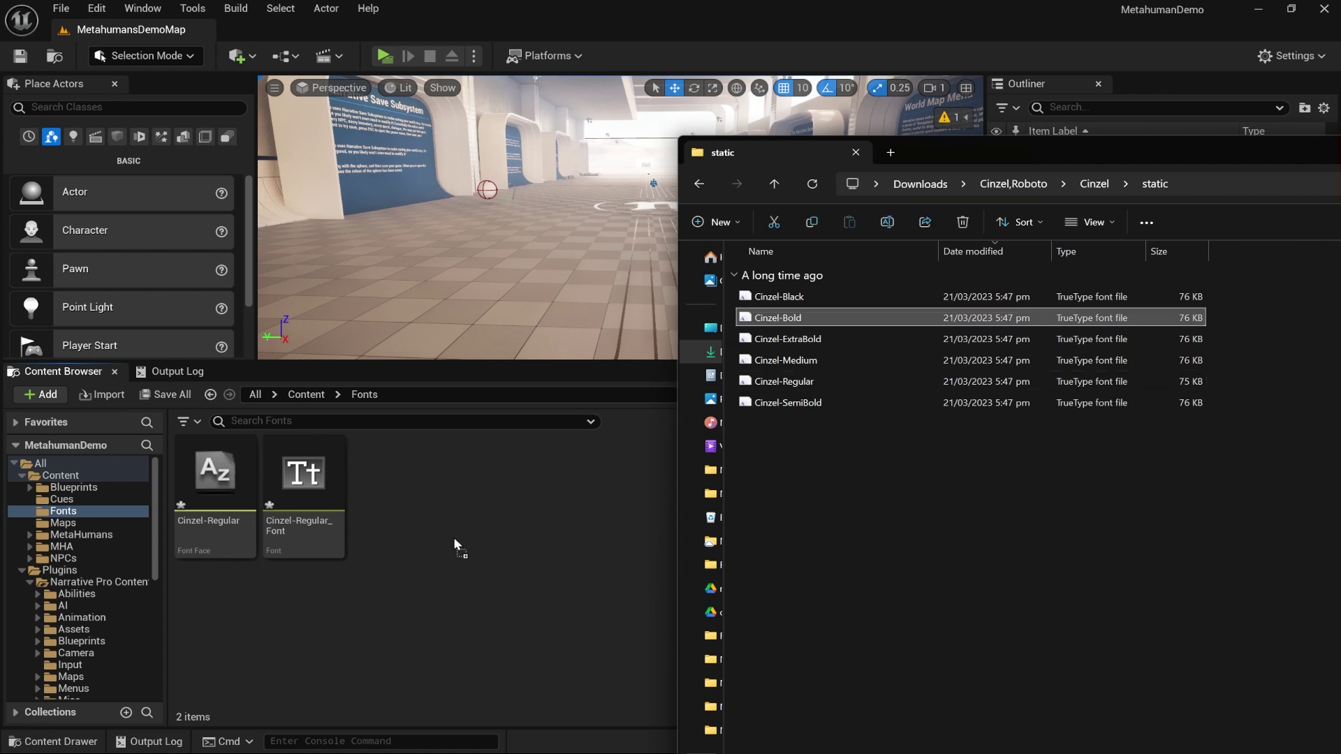
left_click_drag(454, 538, 452, 535)
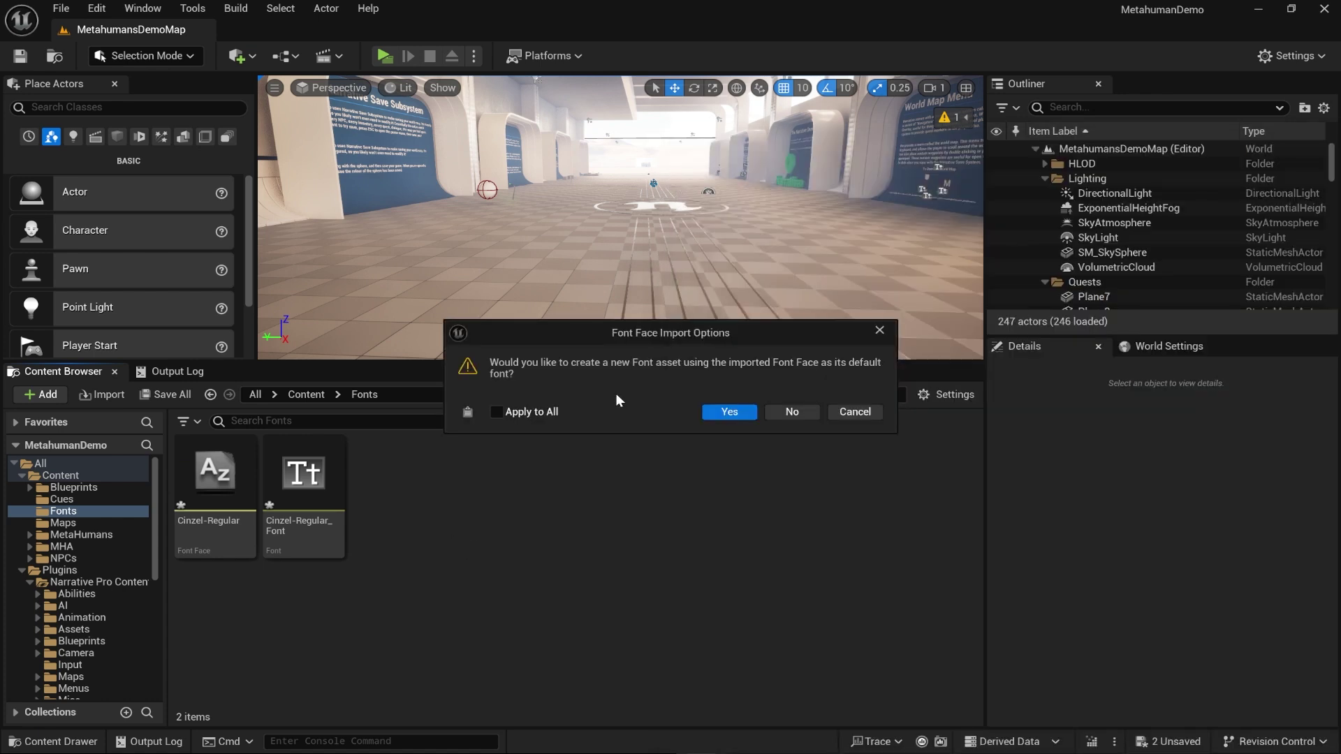
left_click(793, 412)
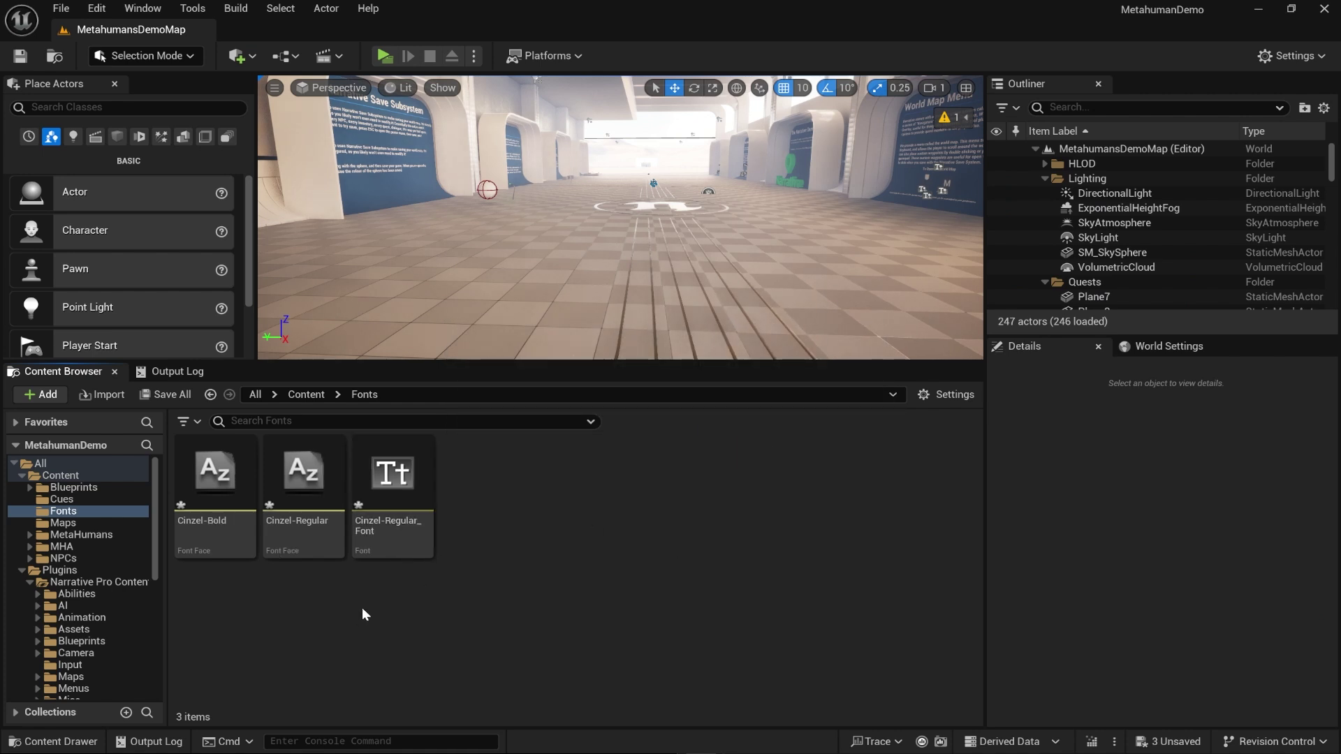
Rename the Cinzel-Regular_Font asset as CinzelFont
left_click(393, 537)
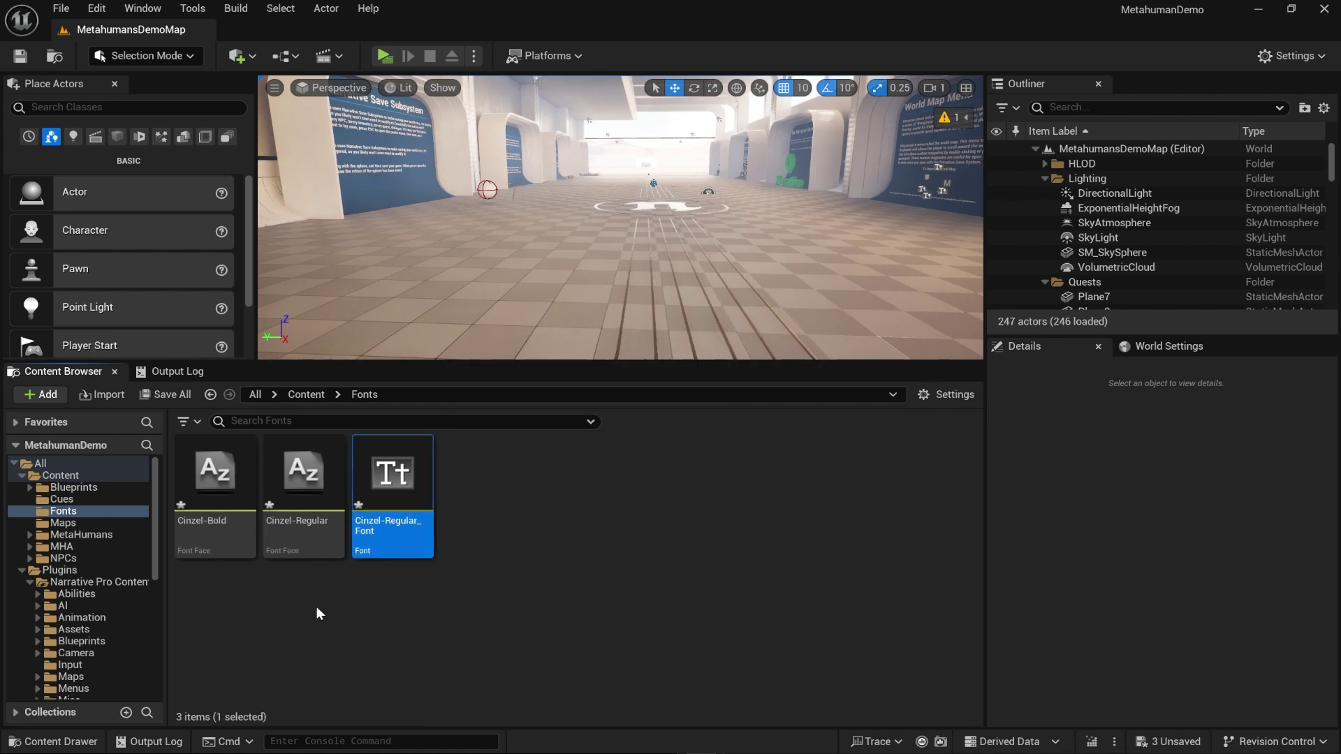
key("F2")
key("End")
key("BackSpace")
key("BackSpace")
key("BackSpace")
key("BackSpace")
key("BackSpace")
key("BackSpace")
key("BackSpace")
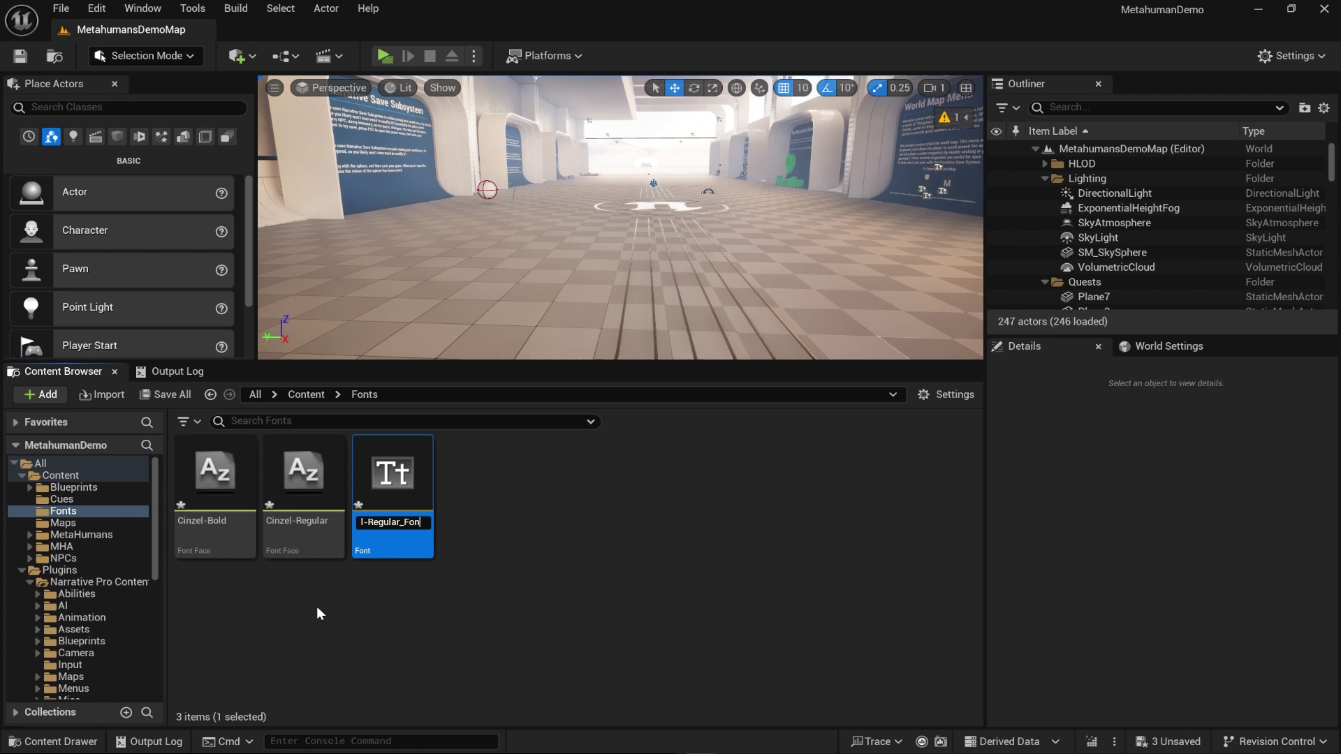
key("BackSpace")
key("BackSpace")
key("BackSpace")
key("BackSpace")
key("BackSpace")
key("BackSpace")
type("Font")
key("Return")
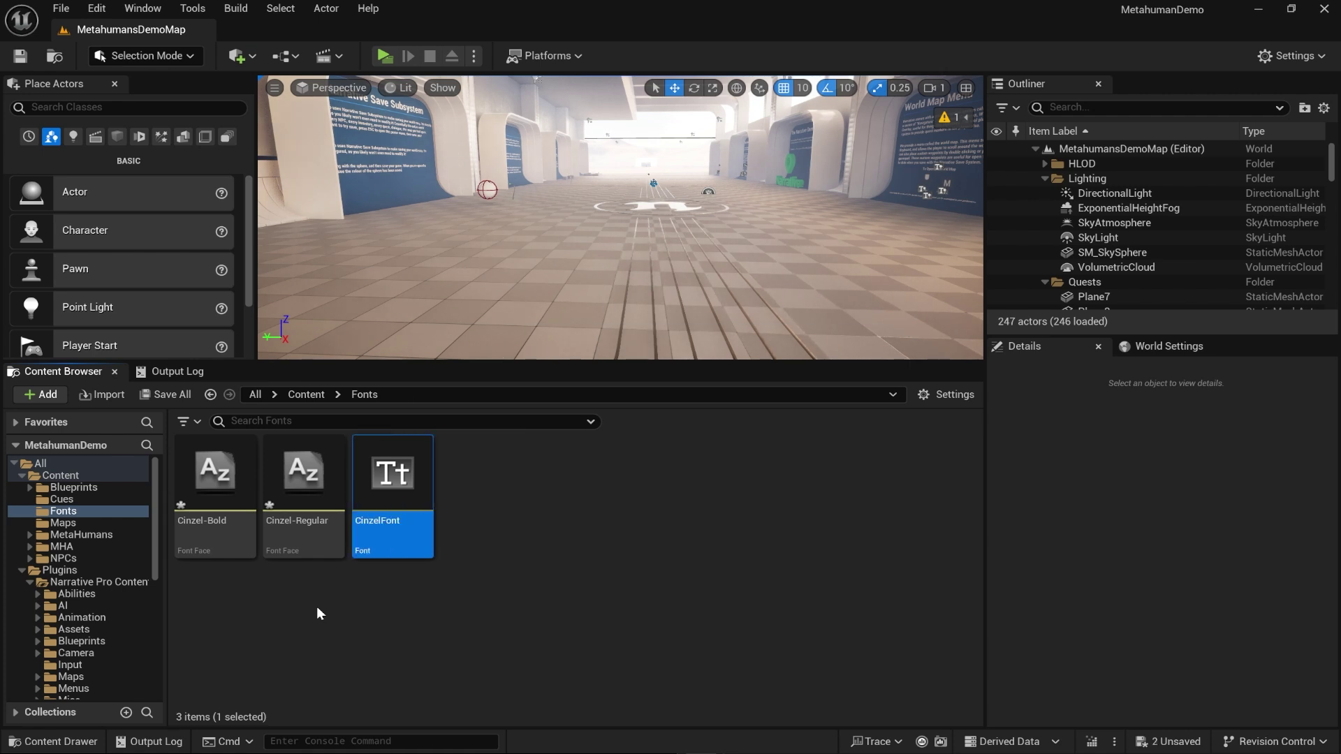
Open CinzelFont and add a Regular entry to its default font family, using the Cinzel-Regular font face
left_click(218, 552)
left_click(308, 556)
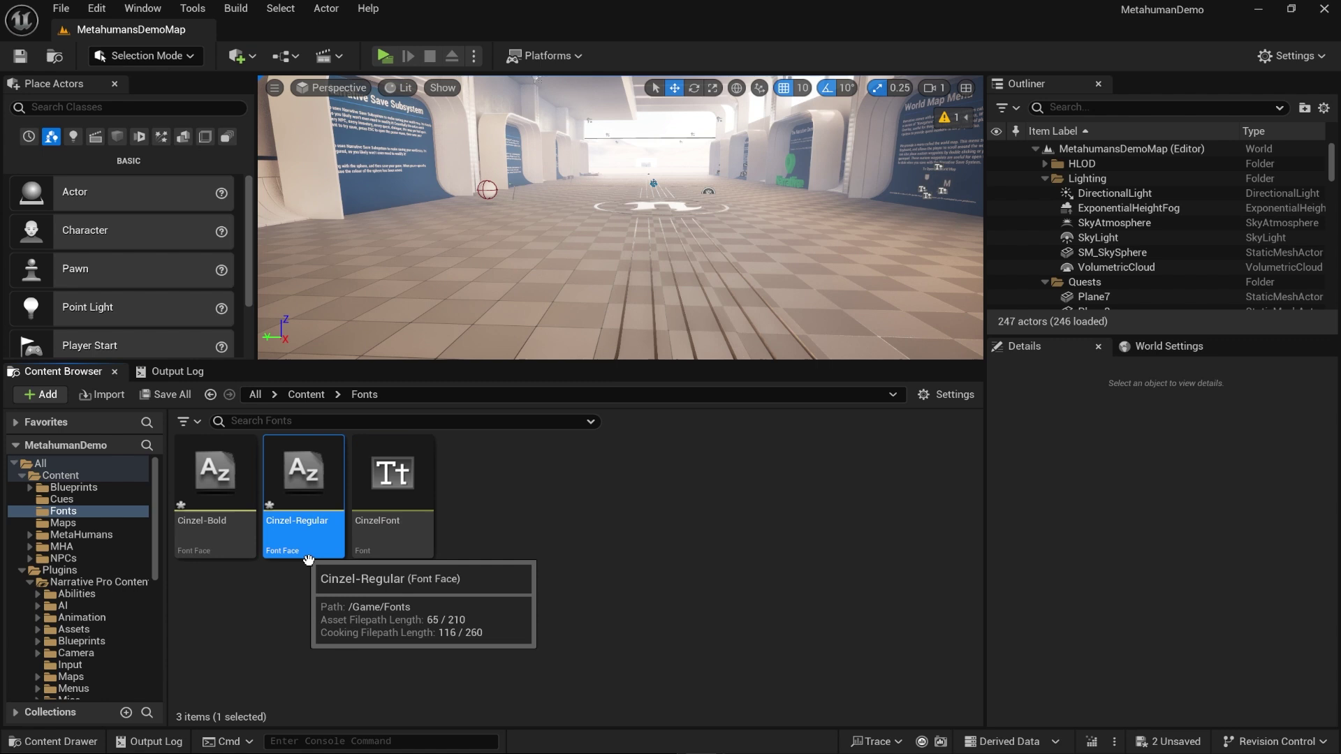
double_click(394, 548)
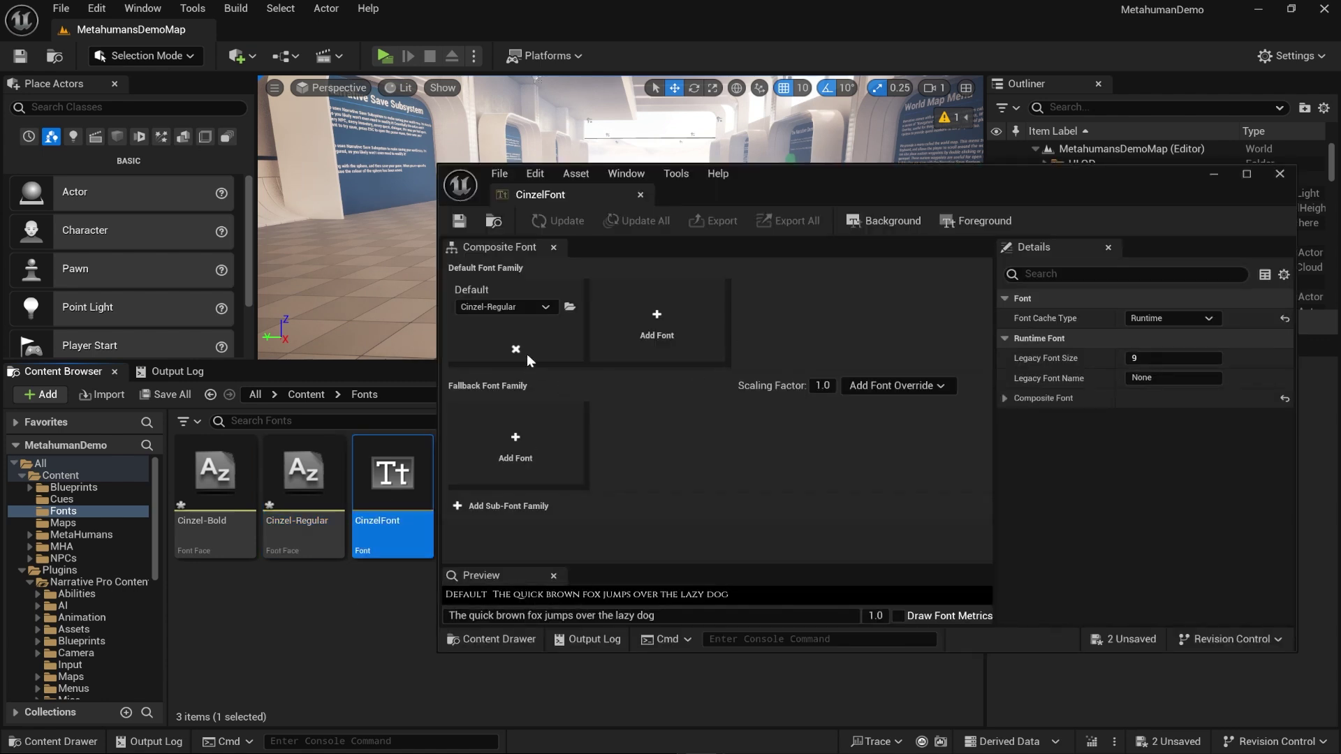
left_click(653, 325)
type("Regu")
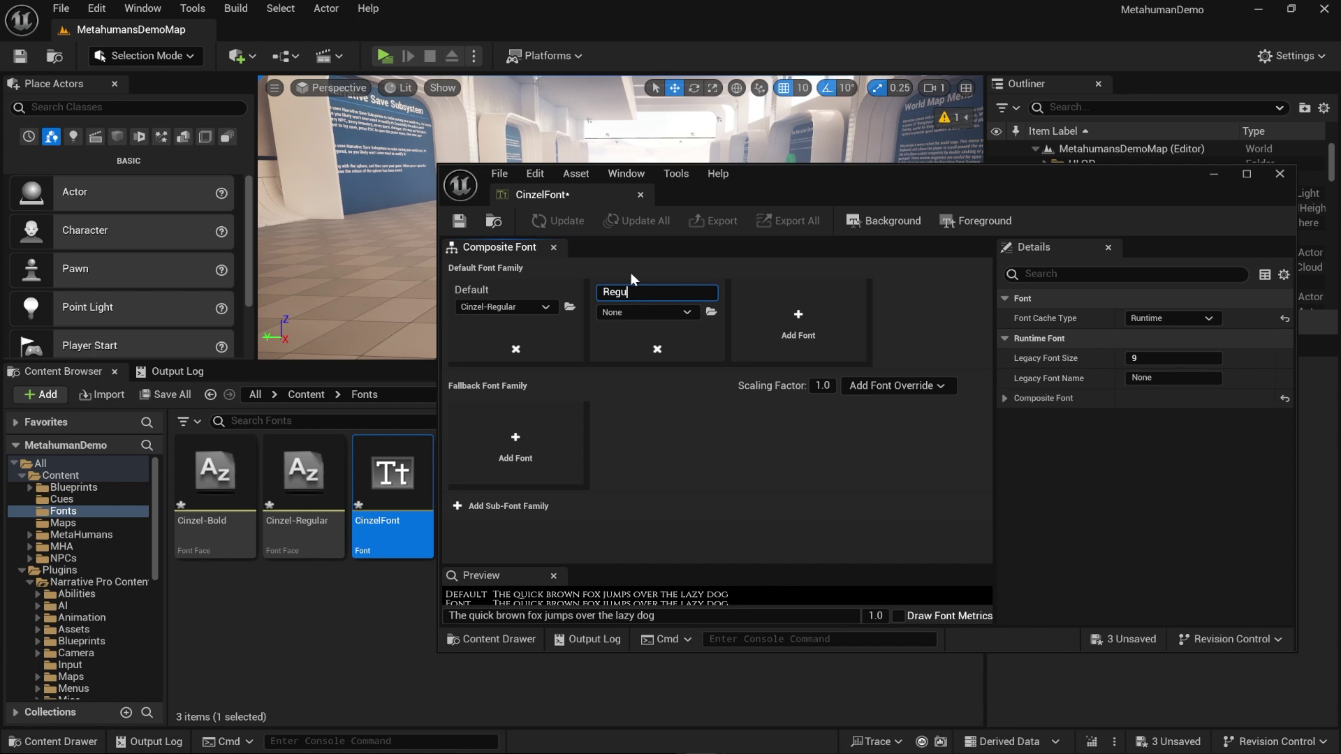
type("lar")
key("Return")
left_click(630, 308)
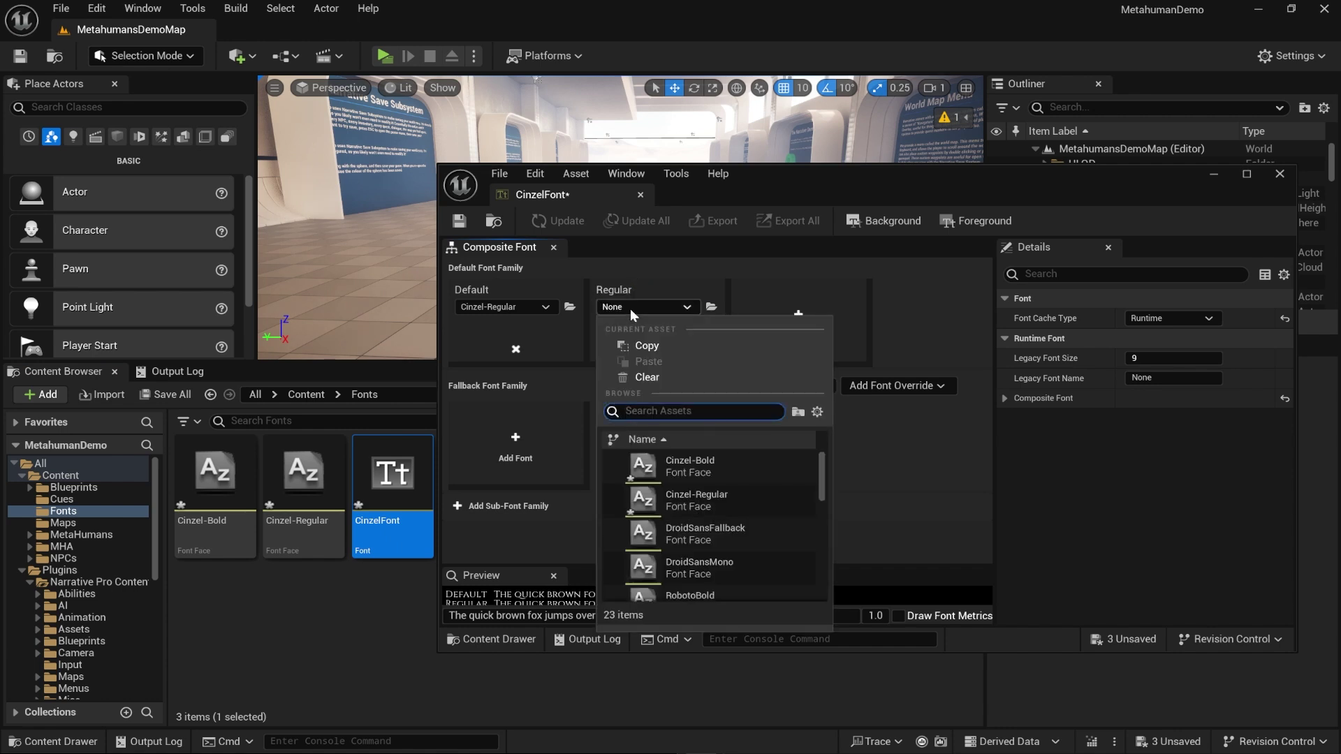
left_click(699, 500)
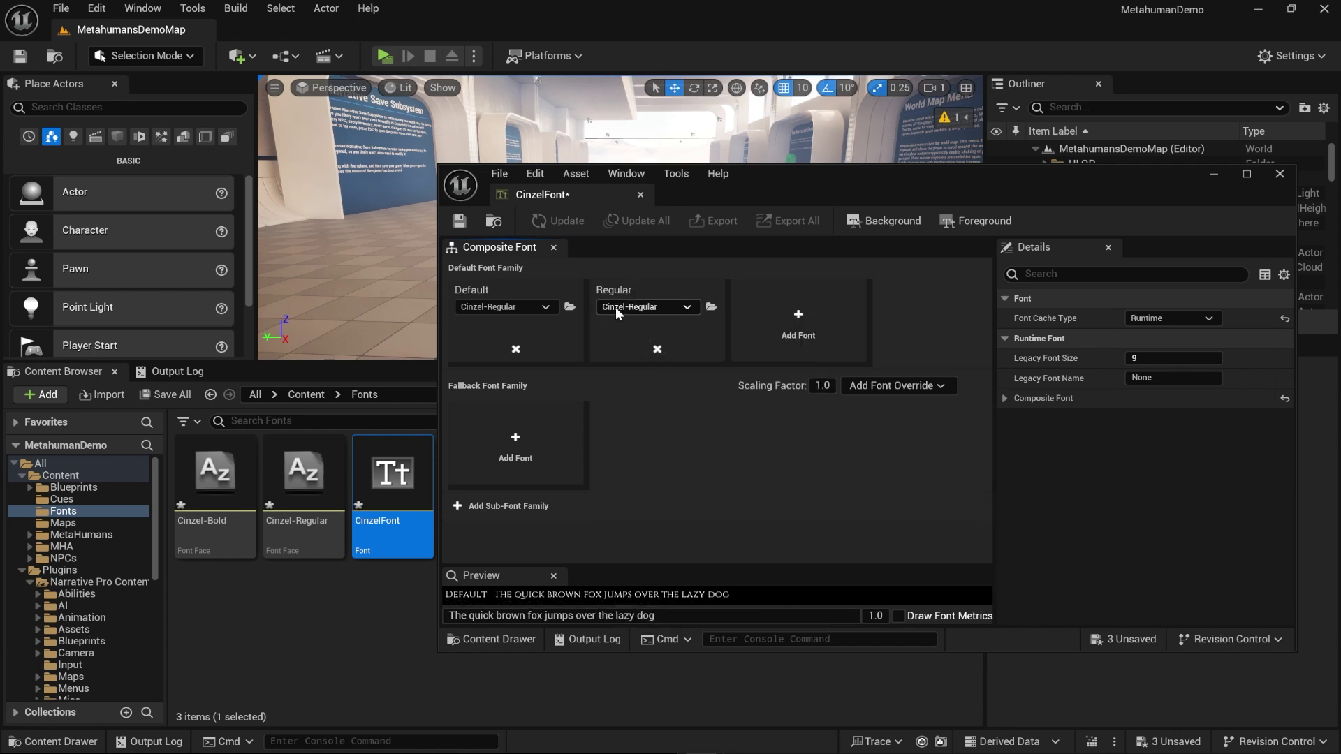
Add a Bold entry using the Cinzel-Bold font face to CinzelFont's default family, and save and close the asset
left_click(803, 310)
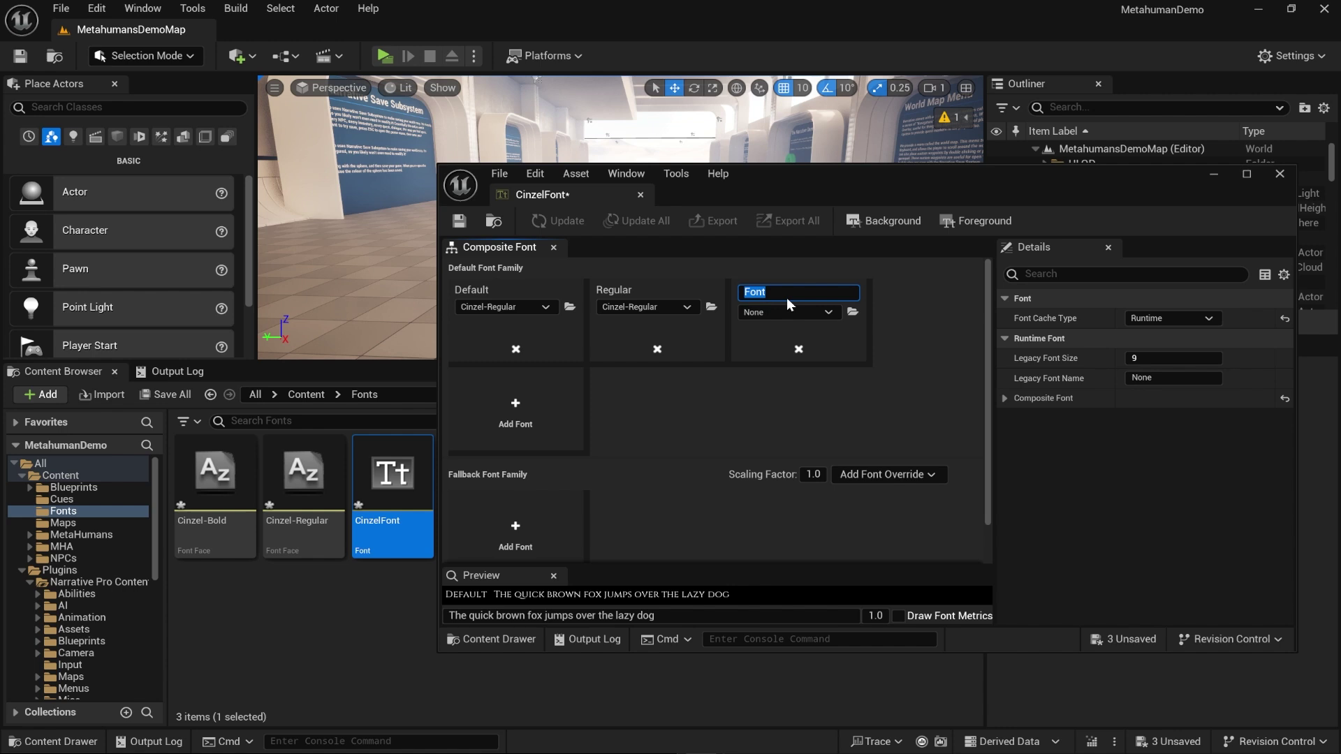
type("Bold")
key("Return")
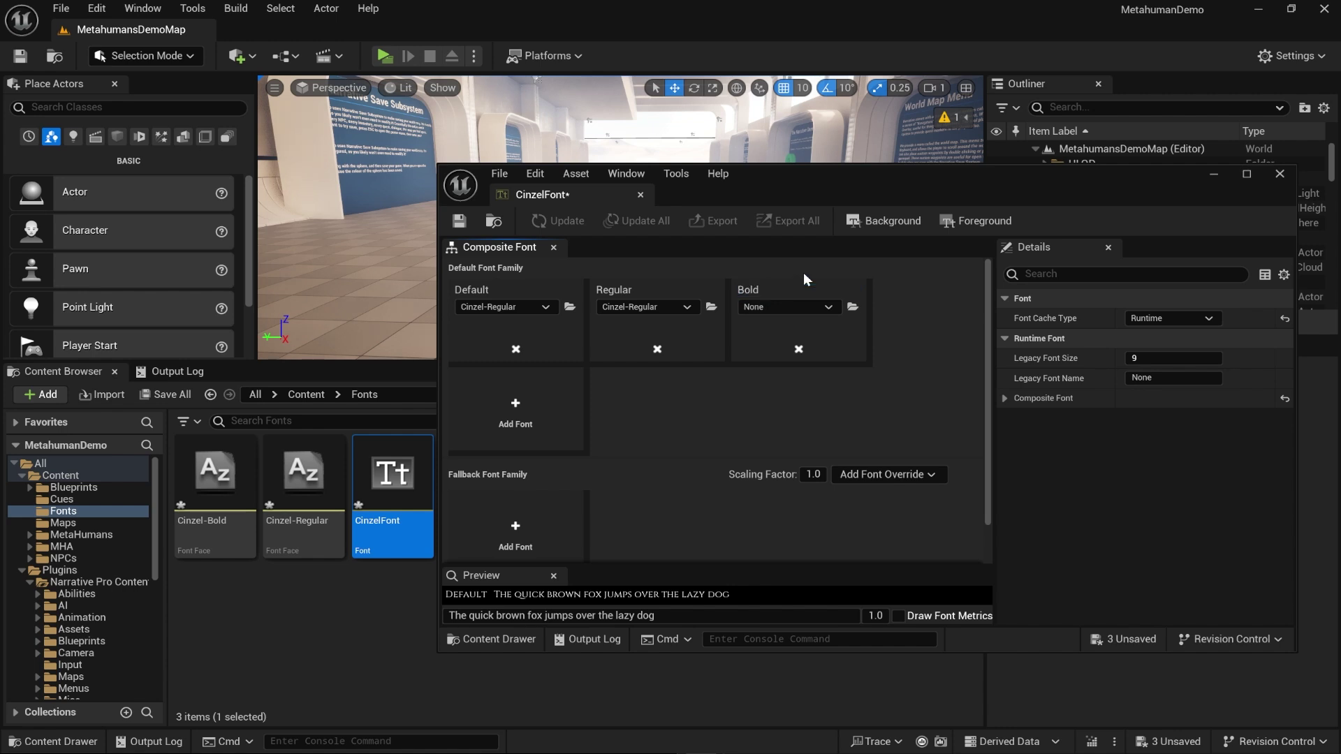
left_click_drag(215, 475, 776, 311)
left_click(459, 221)
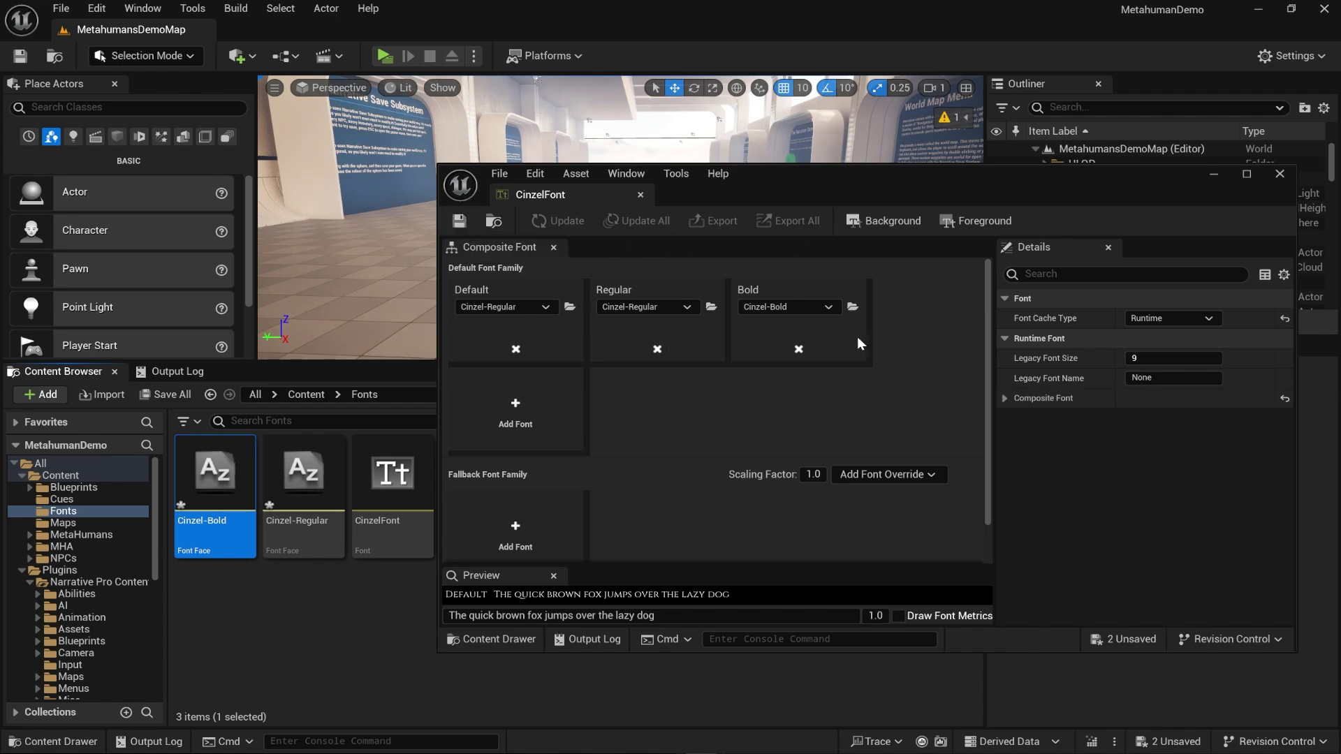
left_click(1279, 174)
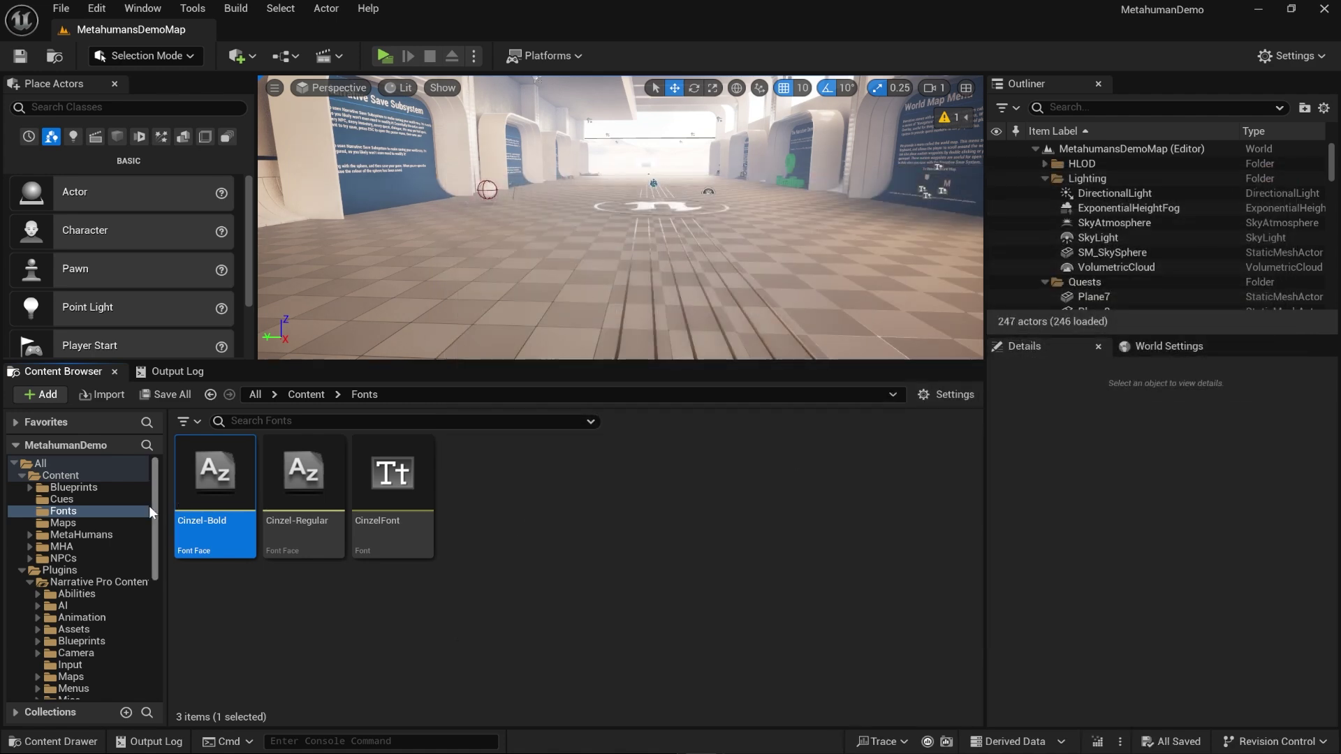
Browse to the Narrative Pro Content plugin folder and check the Content Browser's Show Plugin Content option
scroll(103, 570, "down", 3)
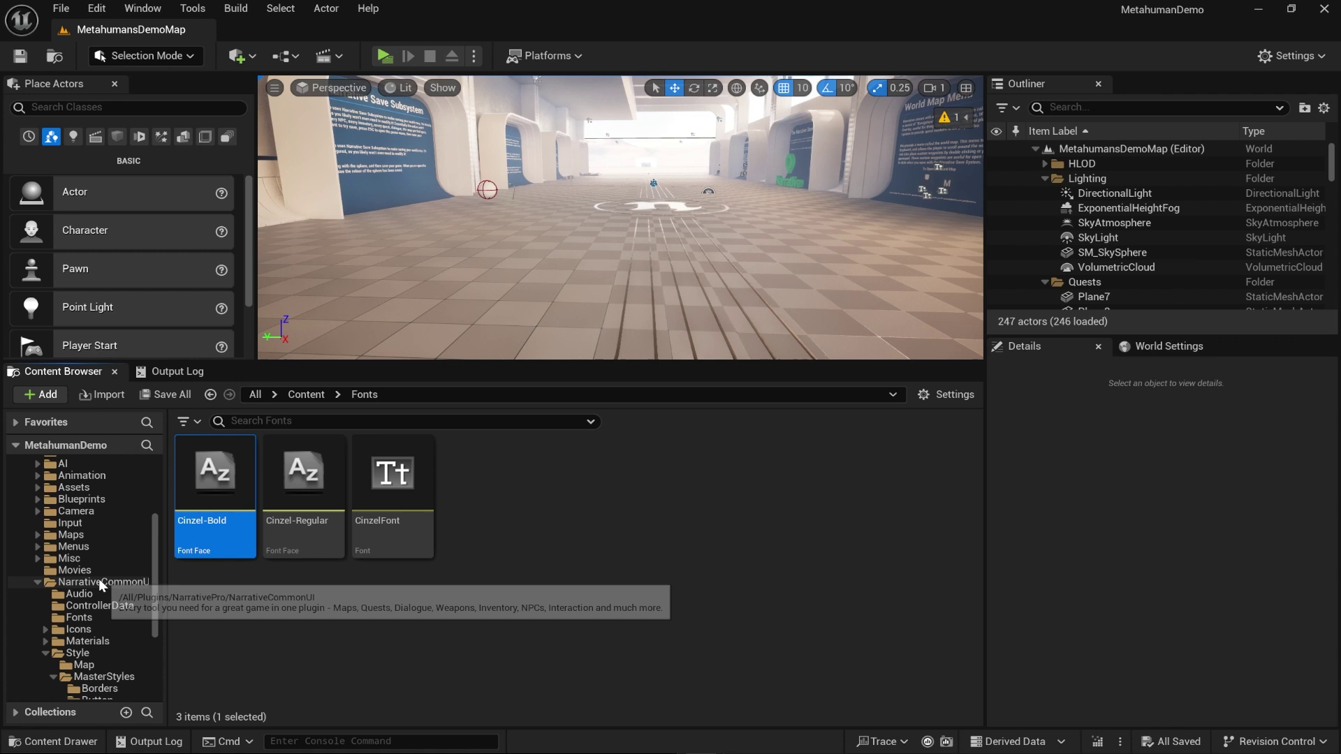
left_click(82, 512)
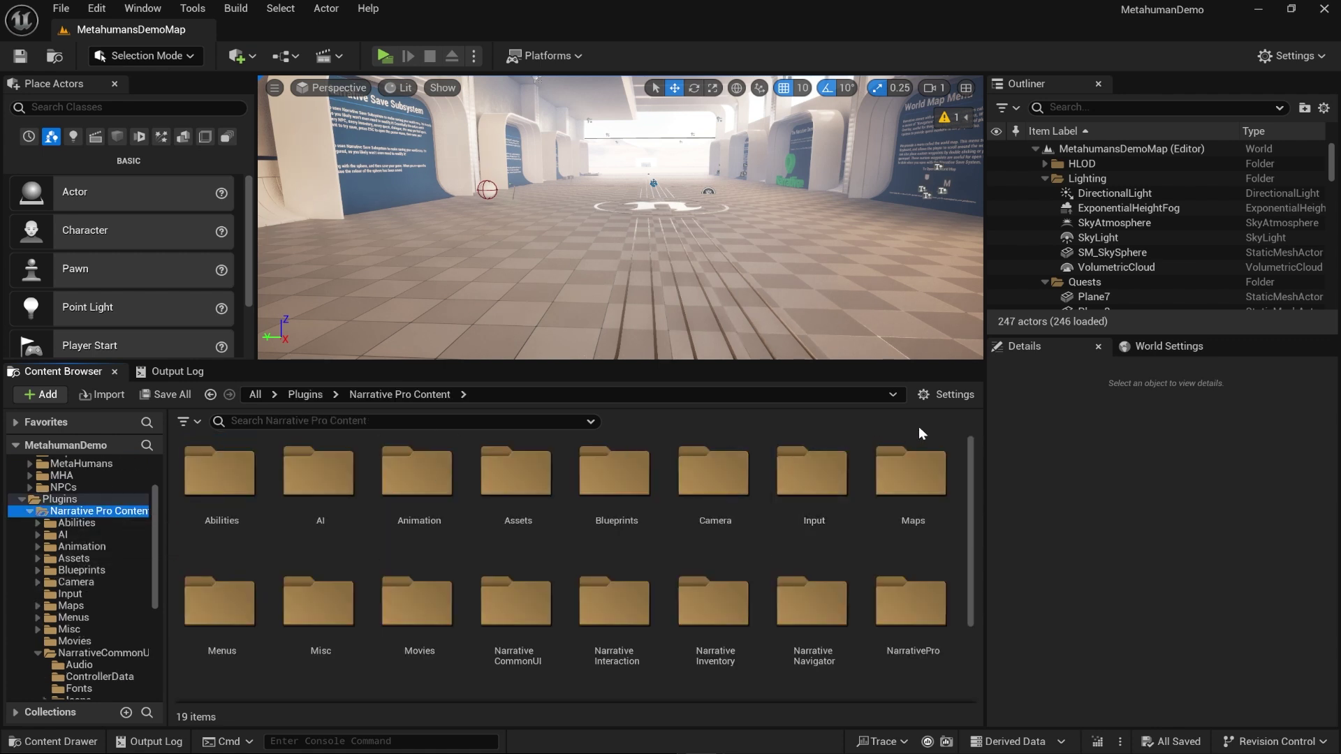
left_click(954, 393)
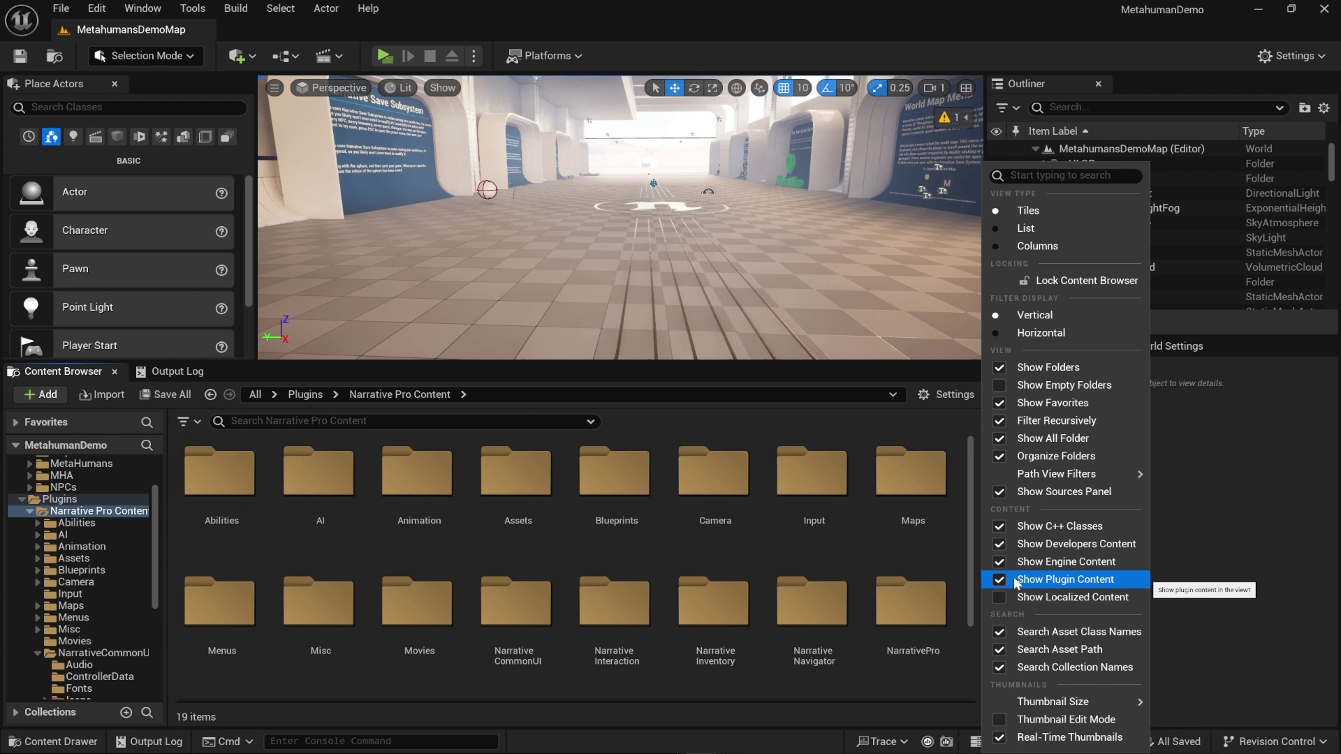
Open the TextStyle_NarrativeMaster blueprint from NarrativeCommonUI/Style/MasterStyles/Text
left_click(83, 654)
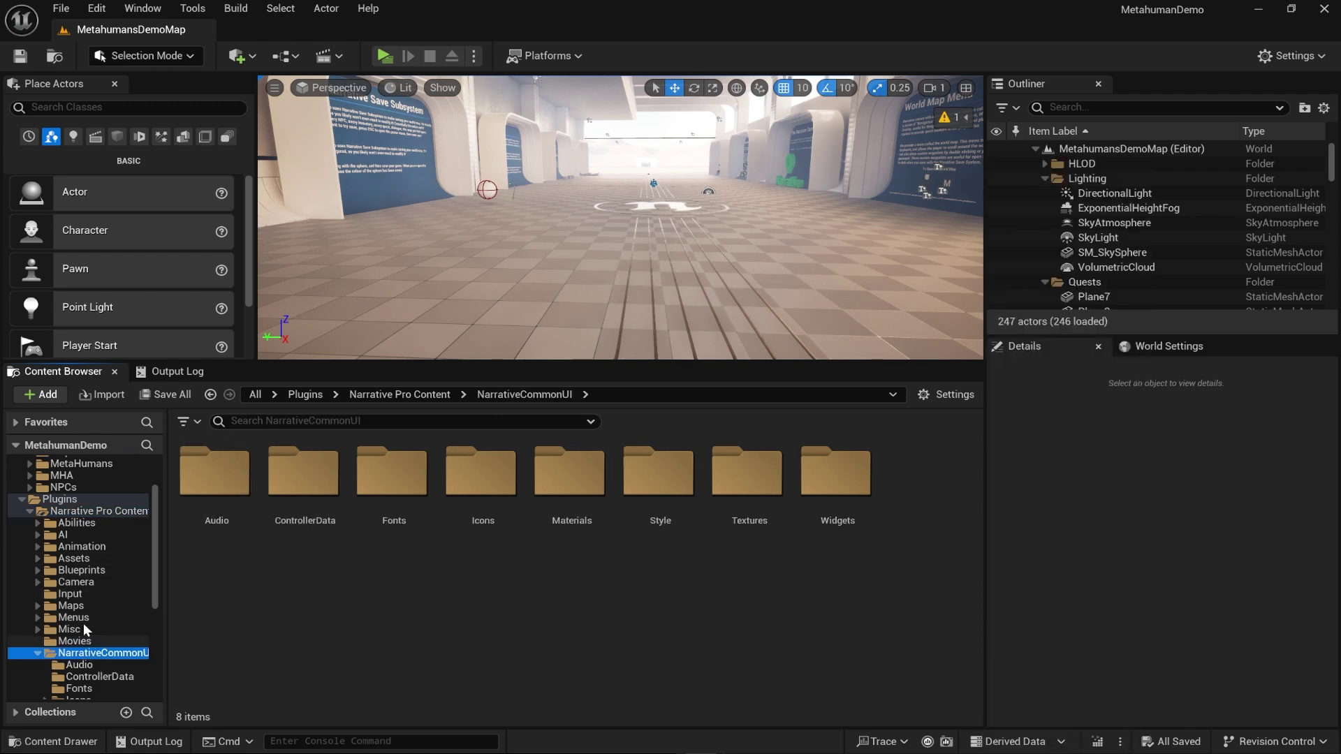
scroll(82, 623, "down", 2)
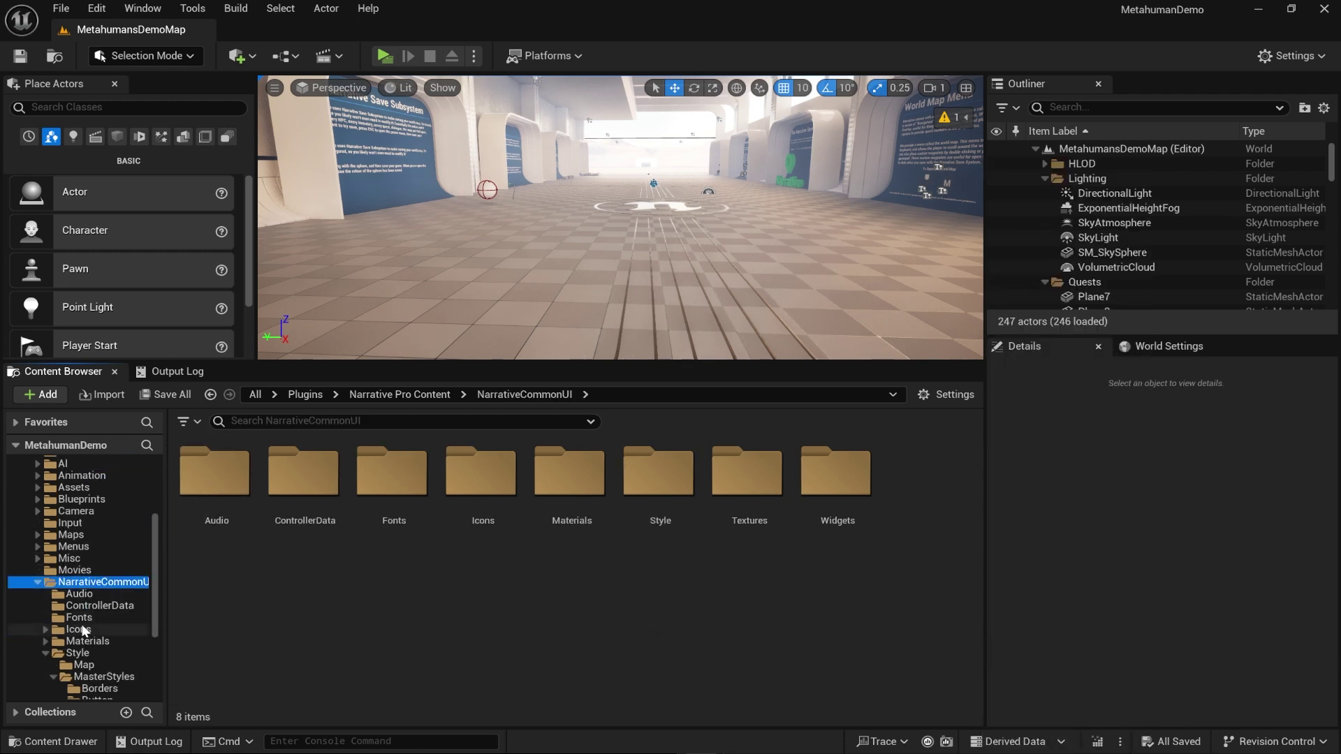
double_click(663, 503)
double_click(303, 482)
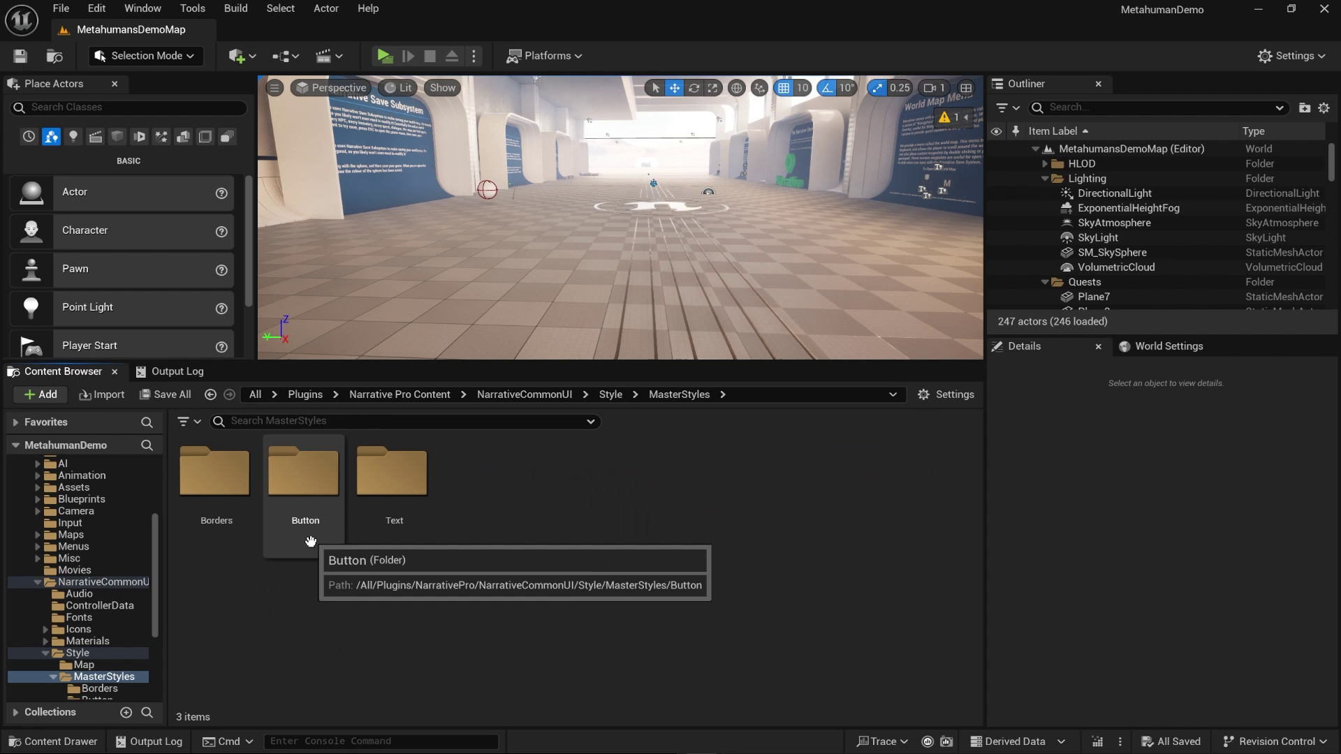
left_click(386, 509)
double_click(386, 508)
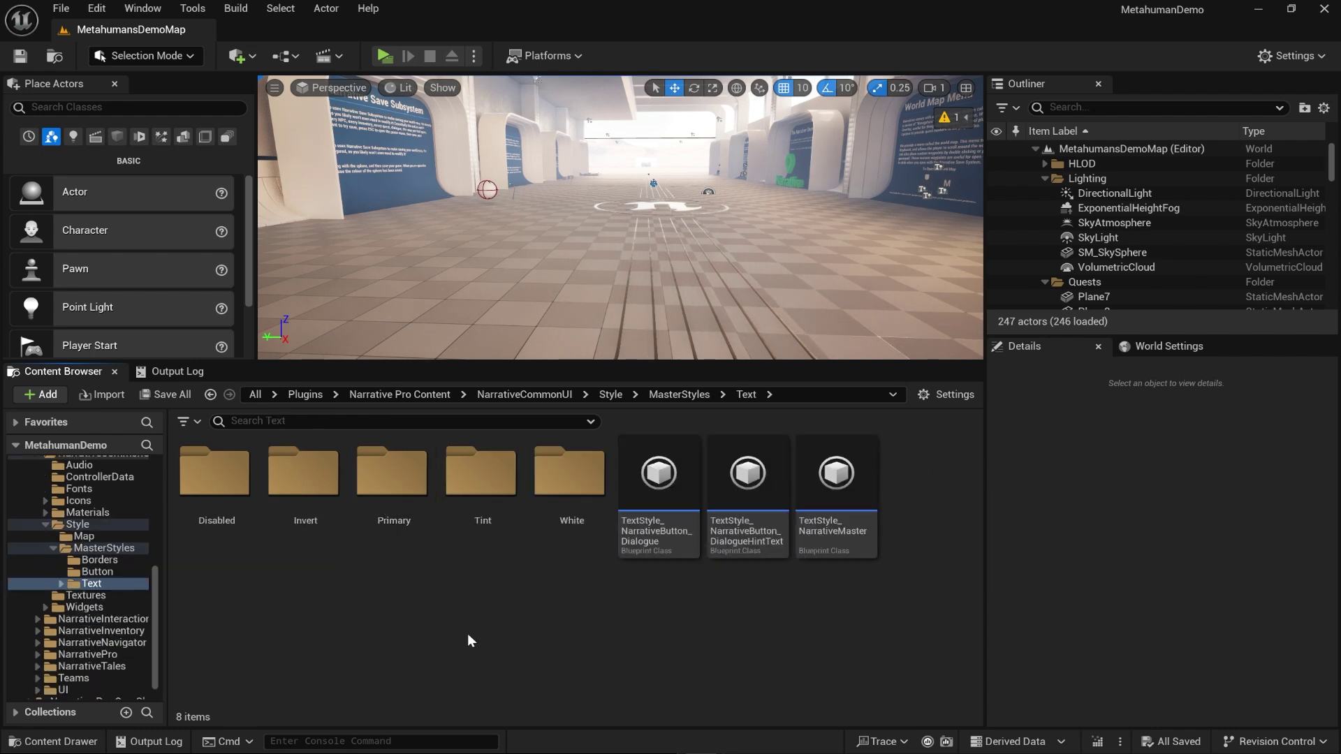
double_click(824, 528)
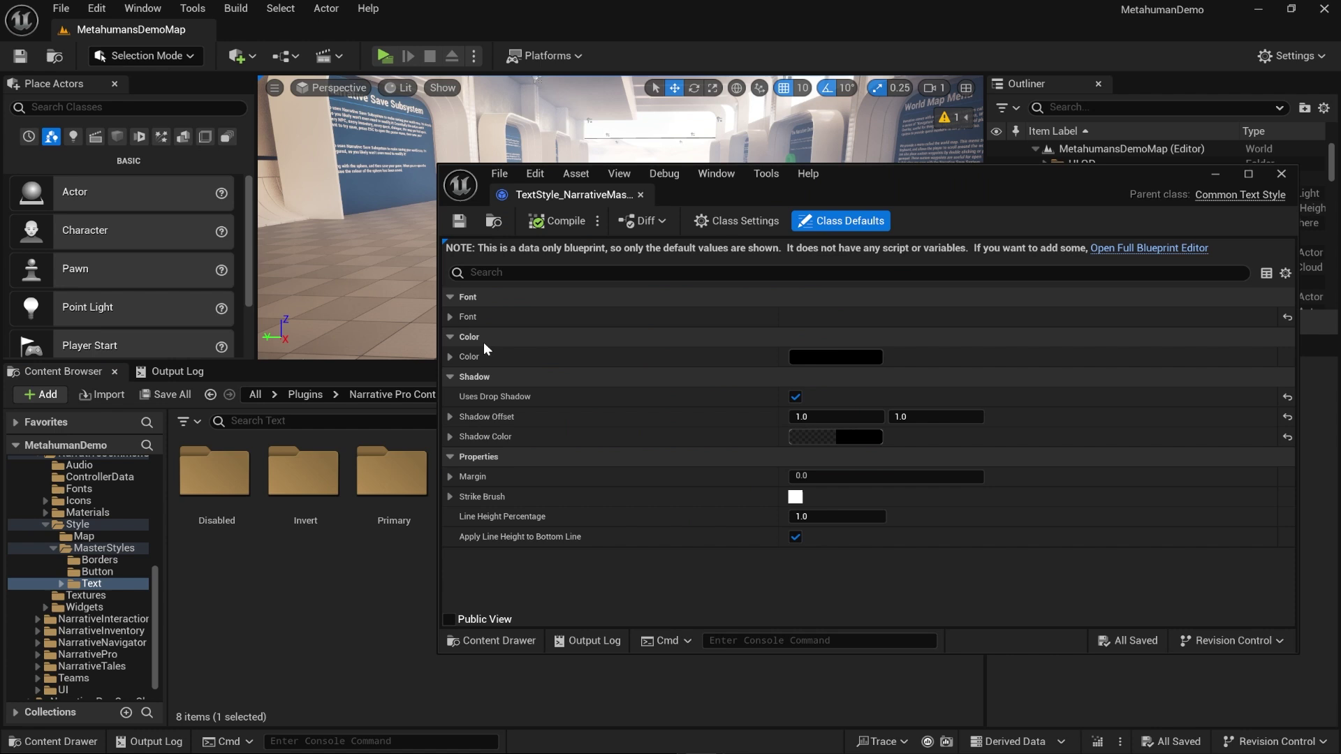
Set the font family of TextStyle_NarrativeMaster to CinzelFont
left_click(450, 317)
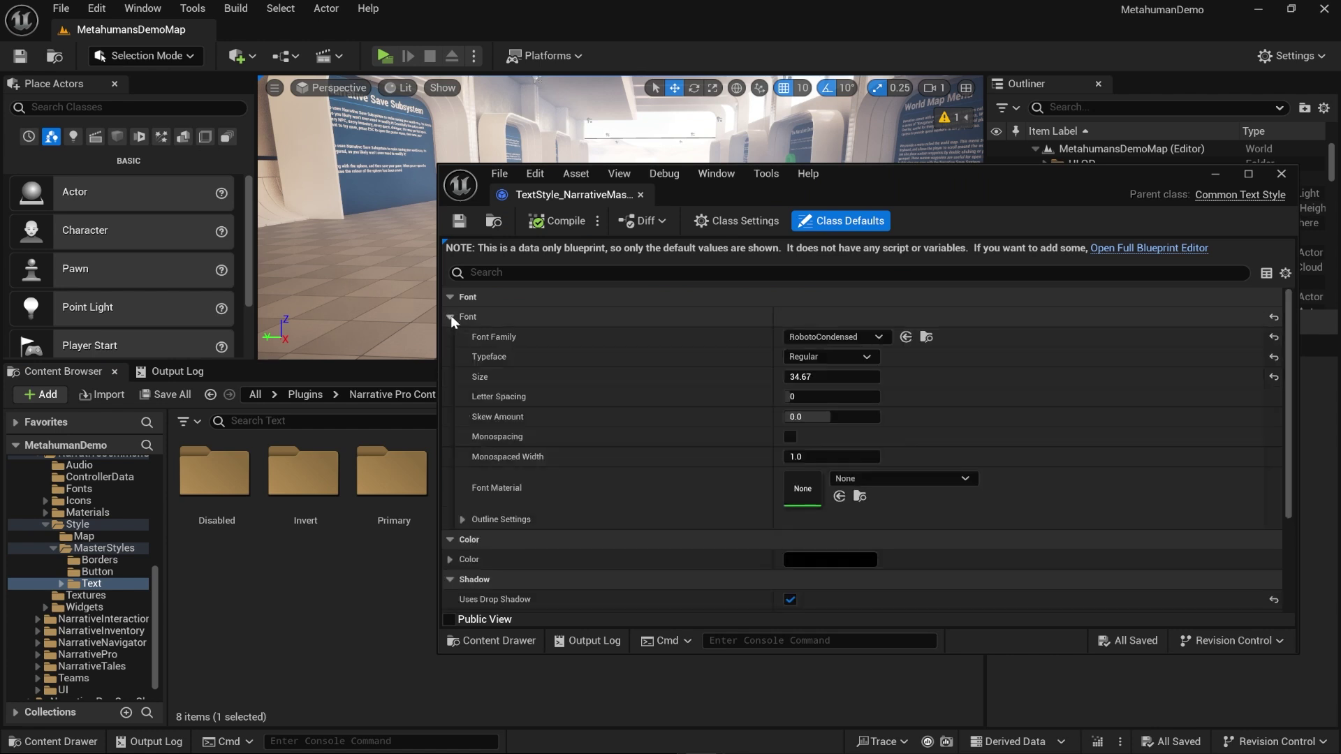
left_click(841, 338)
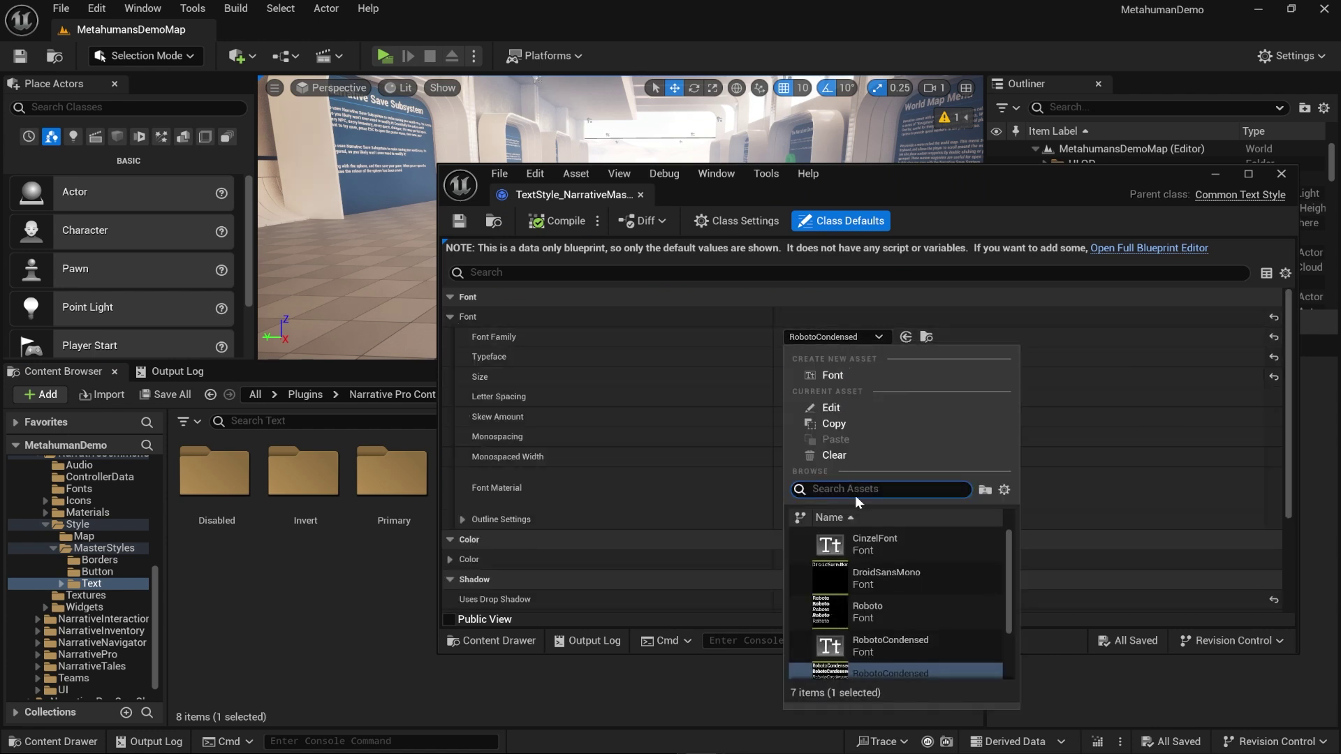
scroll(887, 601, "down", 1)
scroll(887, 602, "up", 1)
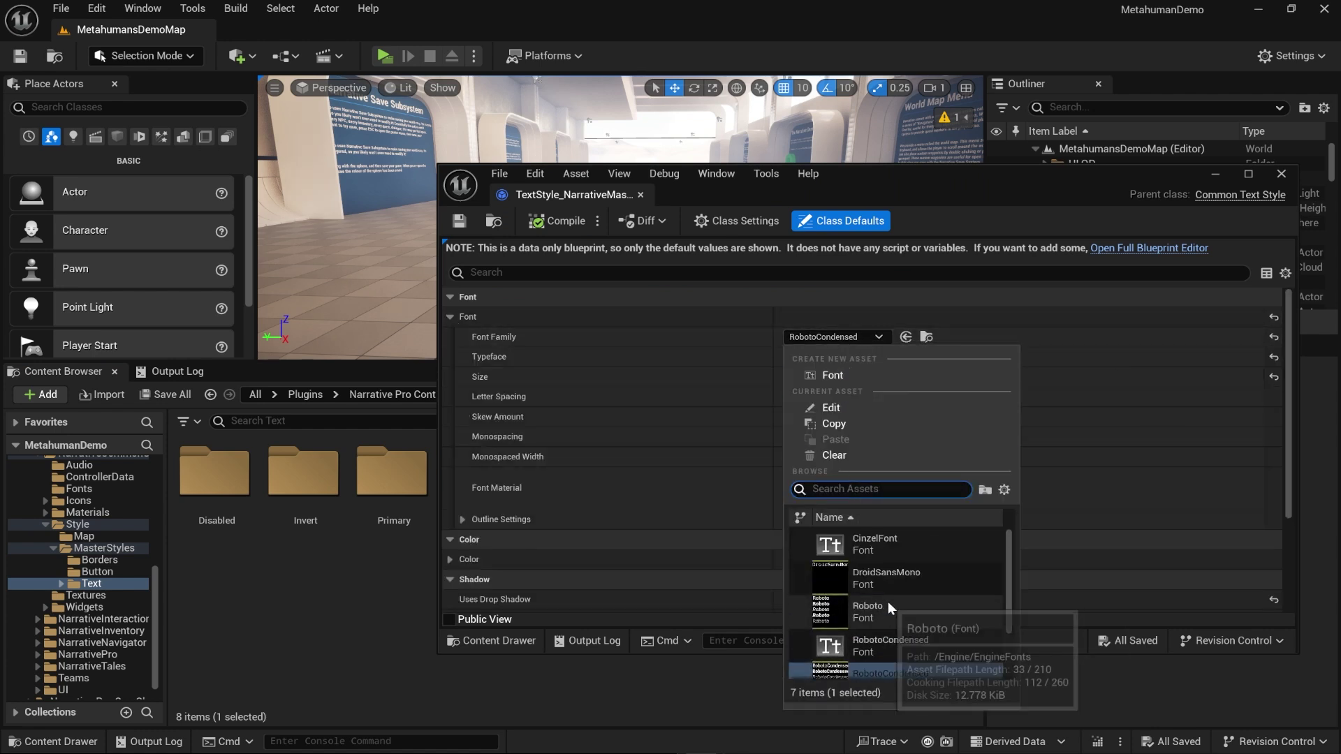
left_click(882, 550)
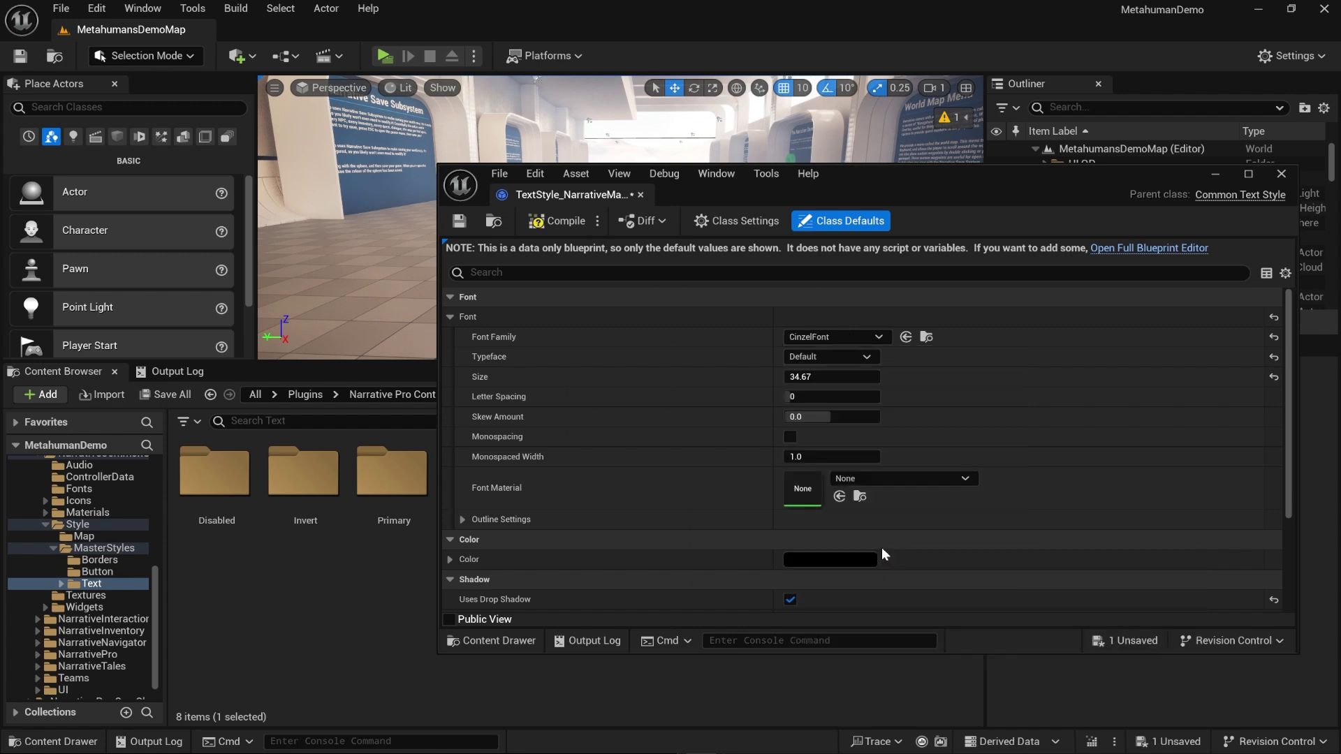
Set the master text style's font size to 28, and compile, save and close the blueprint
left_click(815, 382)
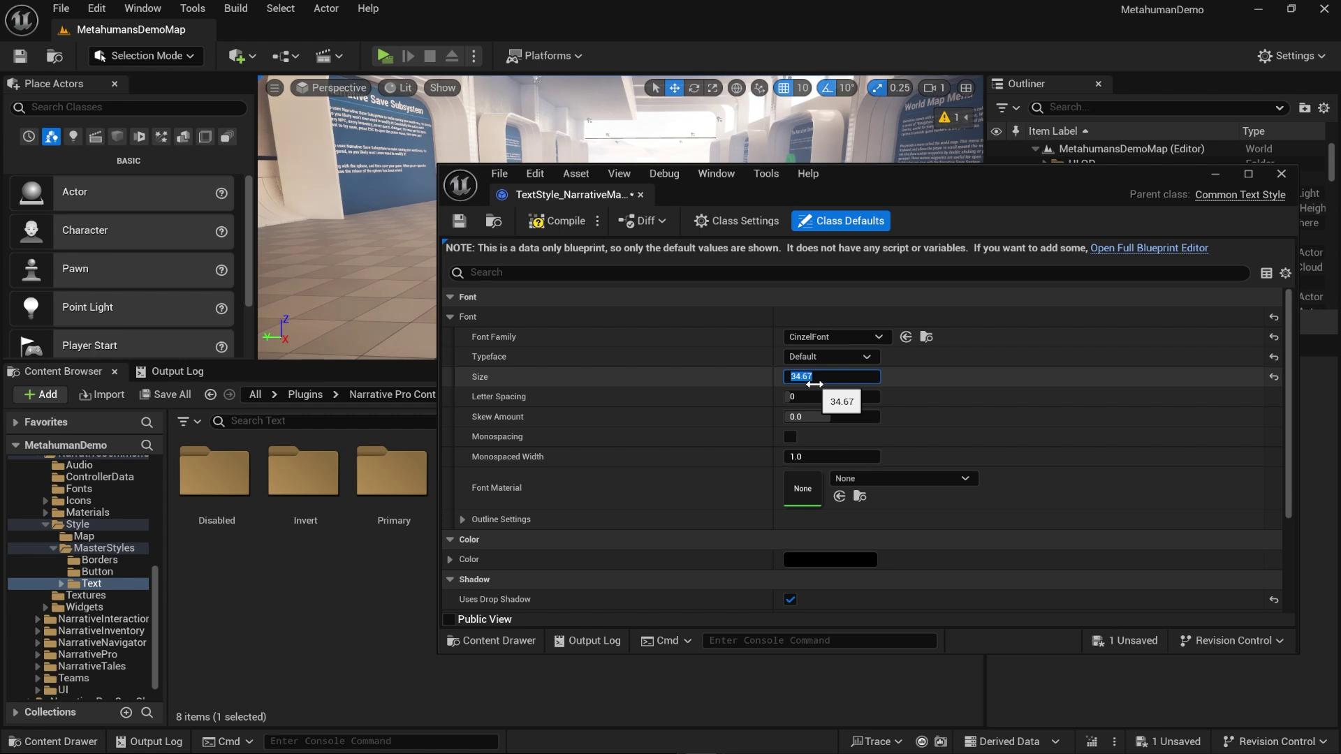
type("28")
key("Return")
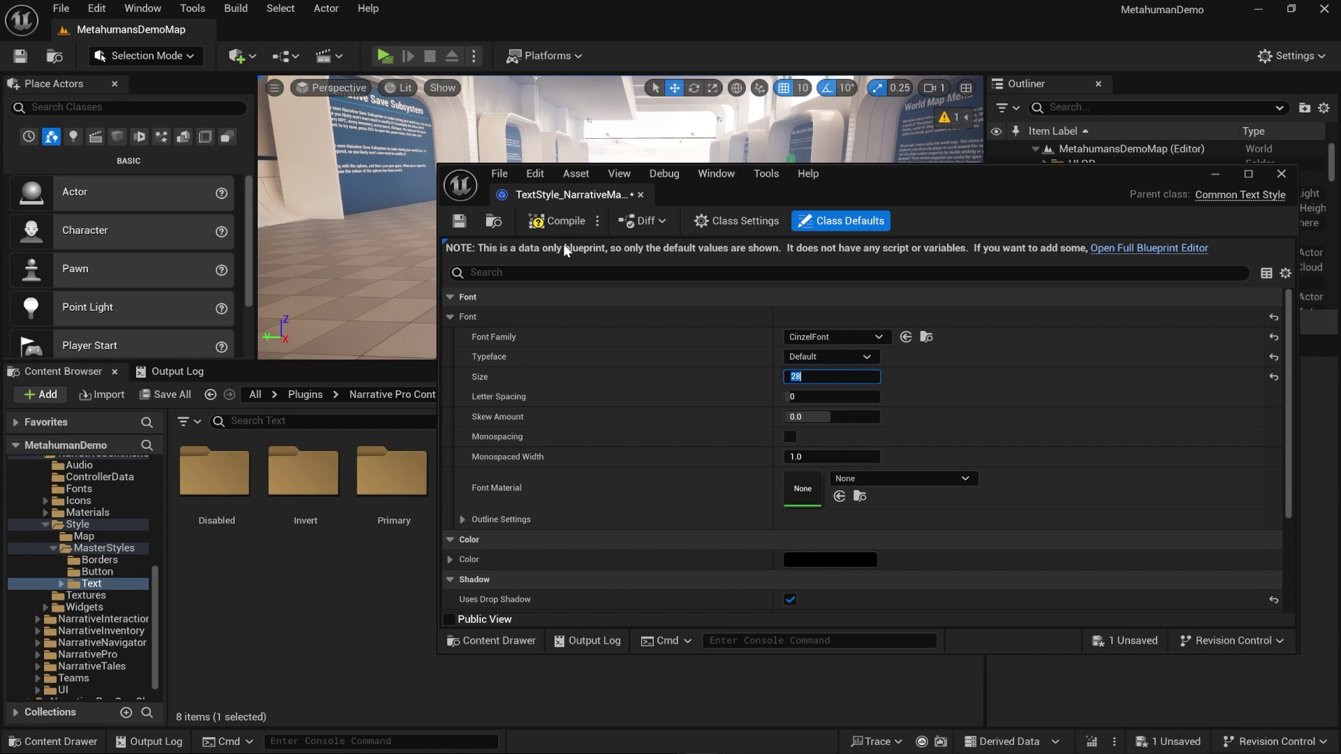
left_click(547, 221)
left_click(458, 222)
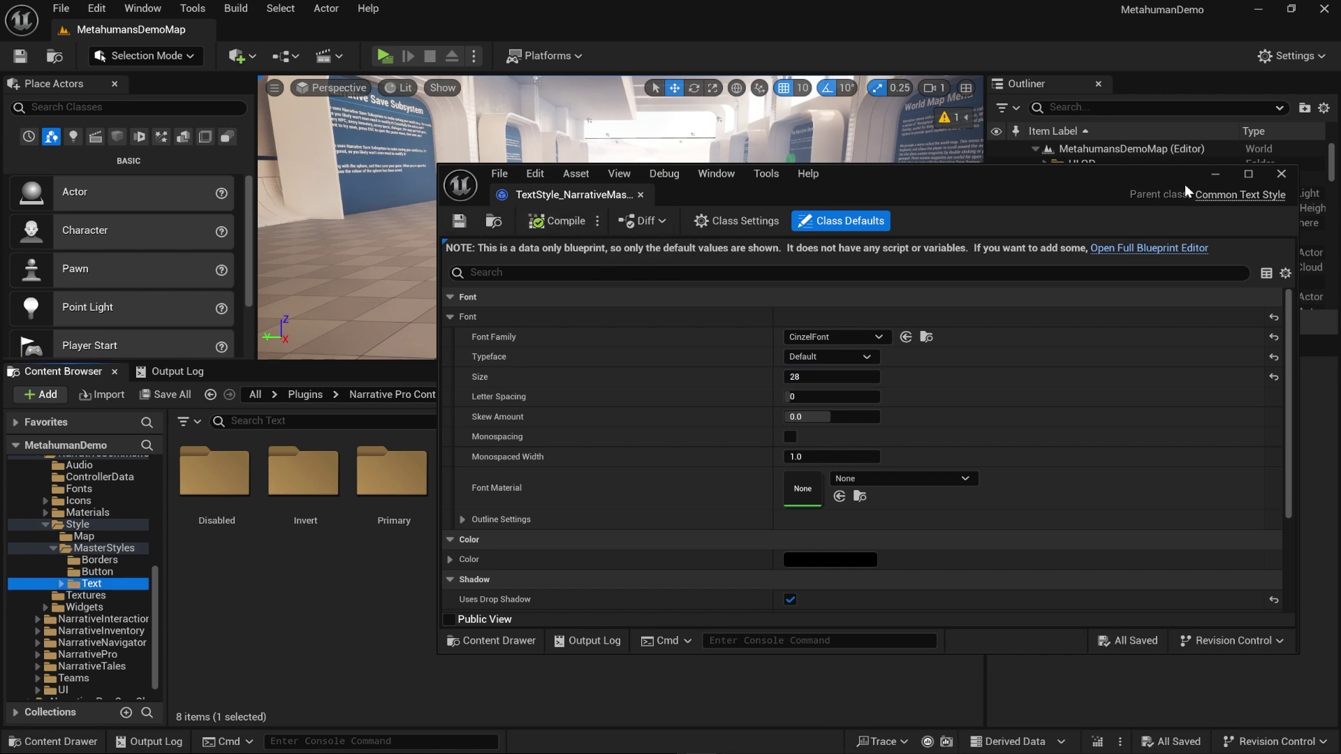
left_click(1281, 173)
Play the level and check the font in the in-game Inventory, World Map, Quest Journal and Skills menus
key("alt+p")
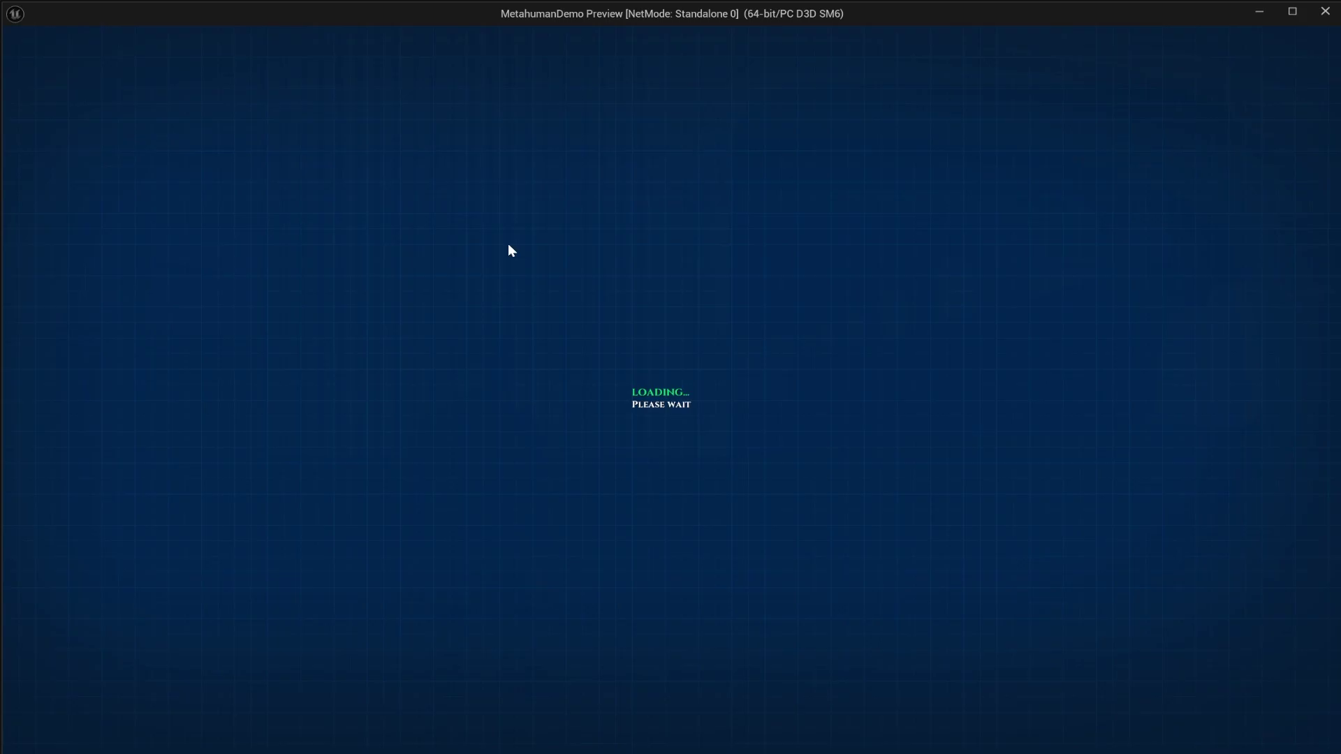
key("w")
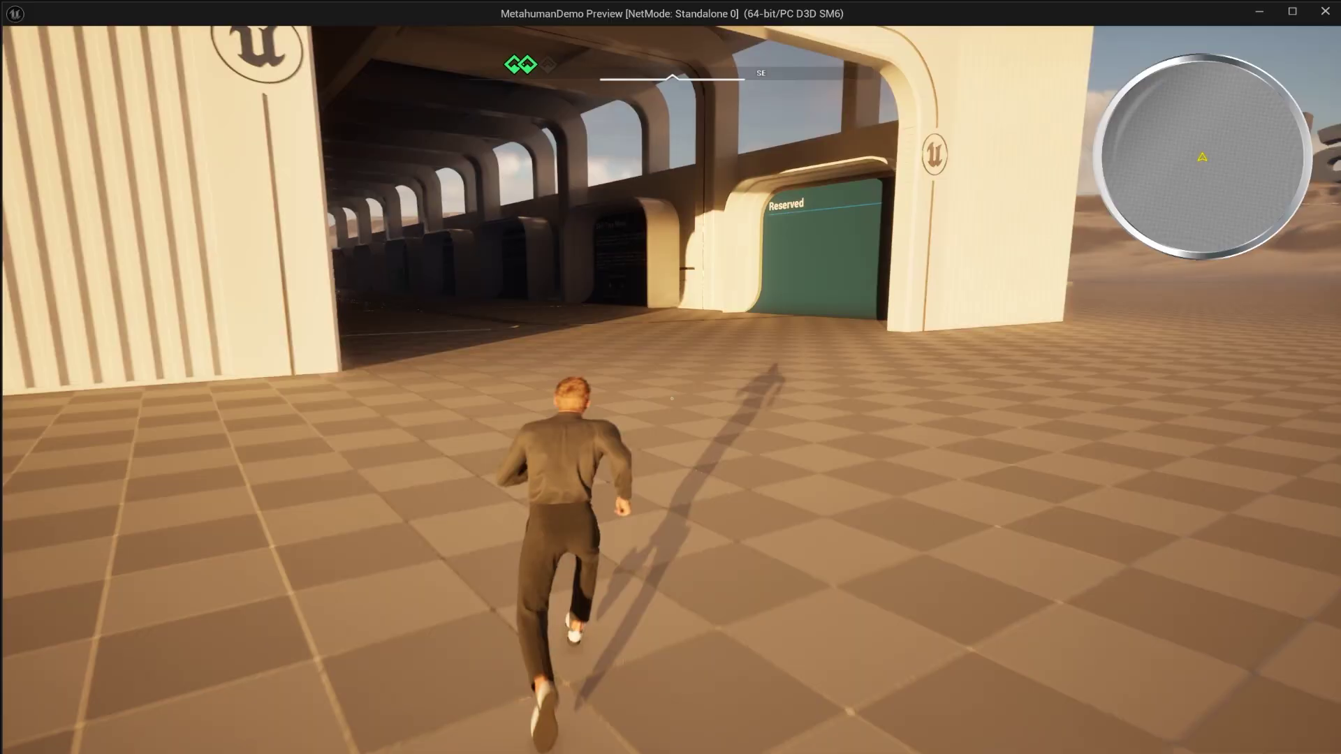
key("i")
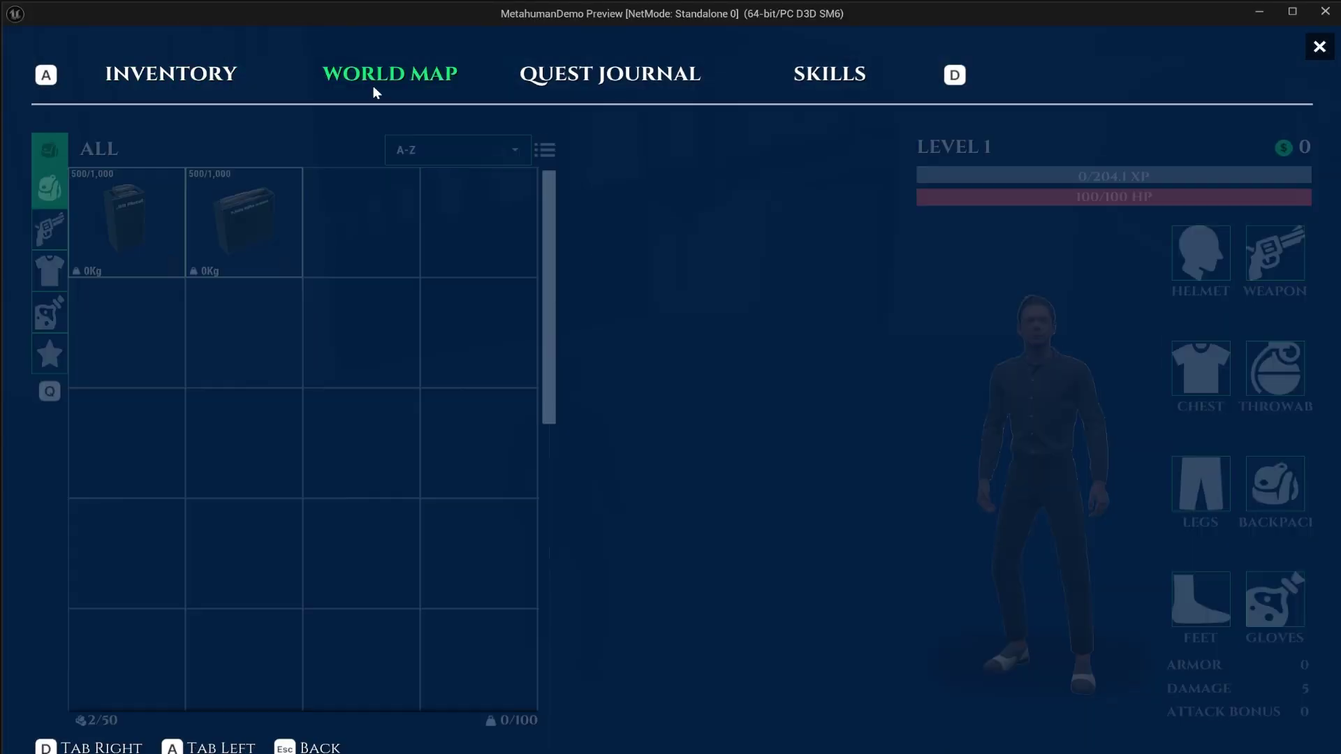
left_click(374, 91)
left_click(621, 89)
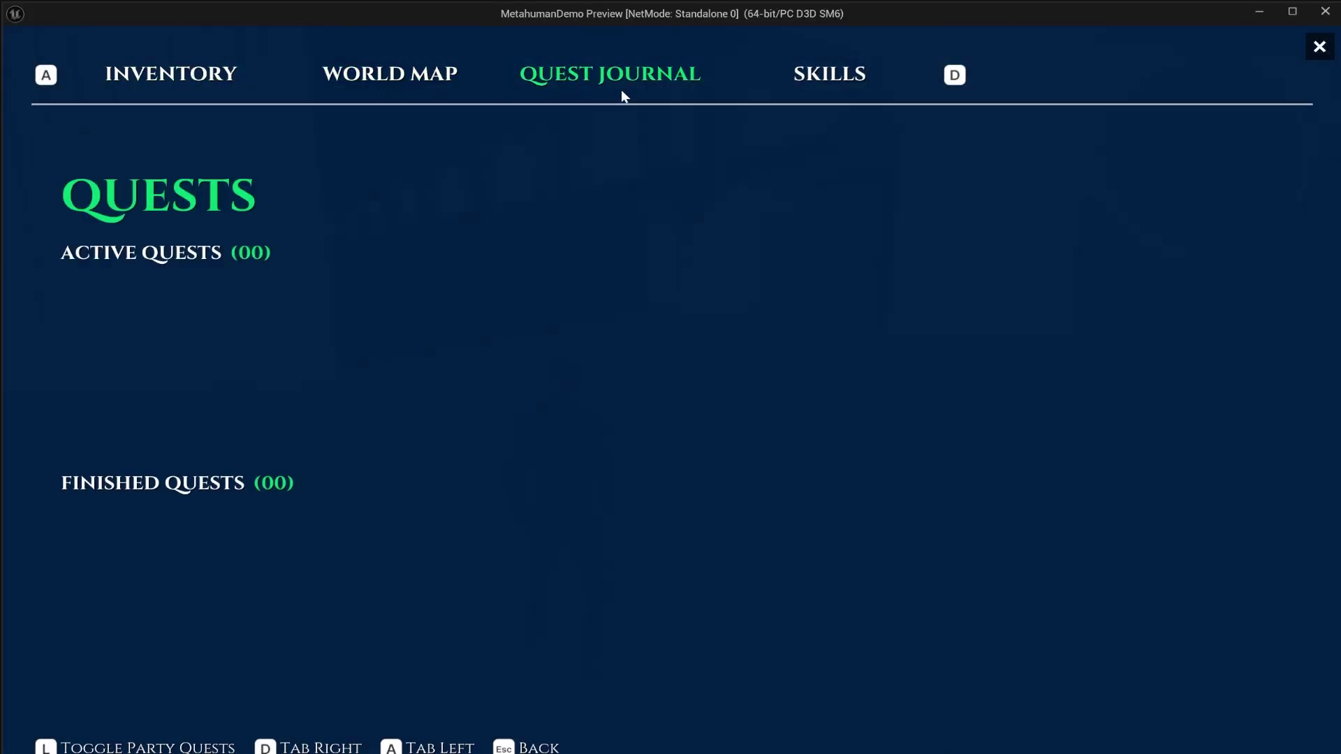
left_click(804, 91)
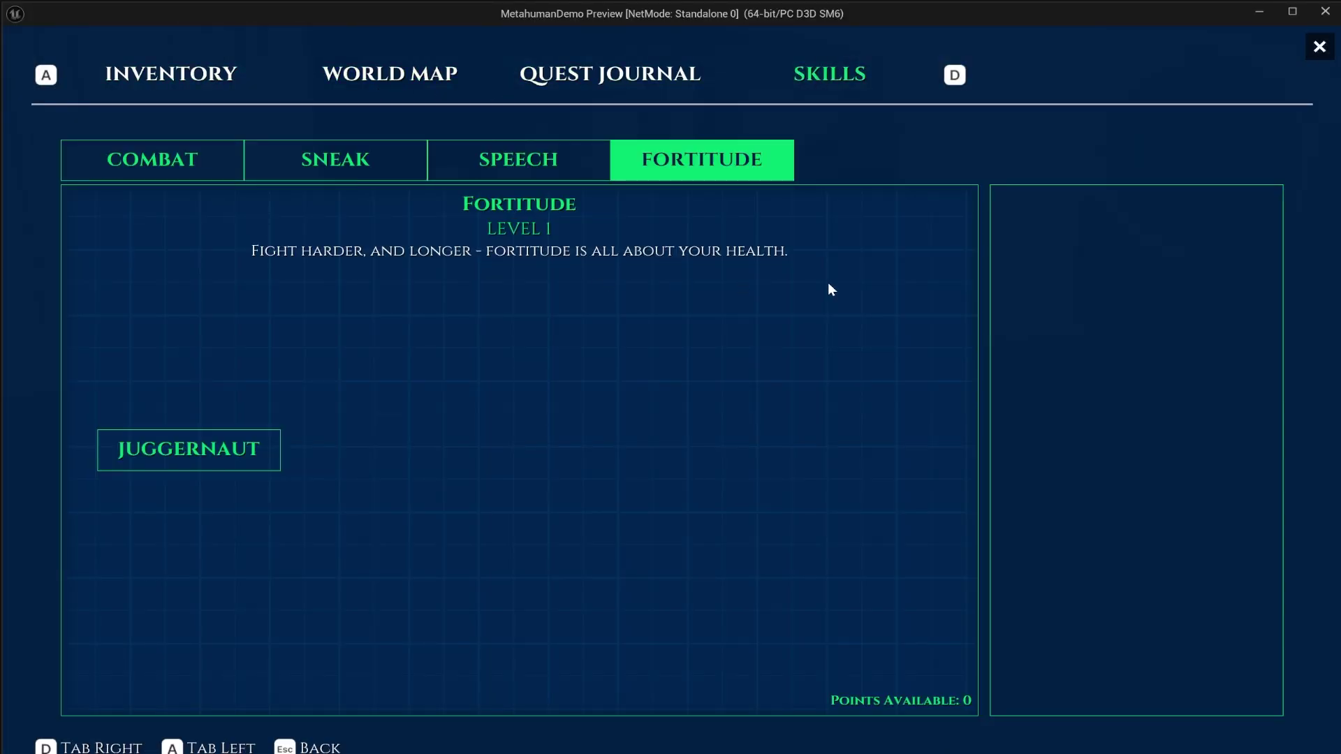
left_click(1317, 49)
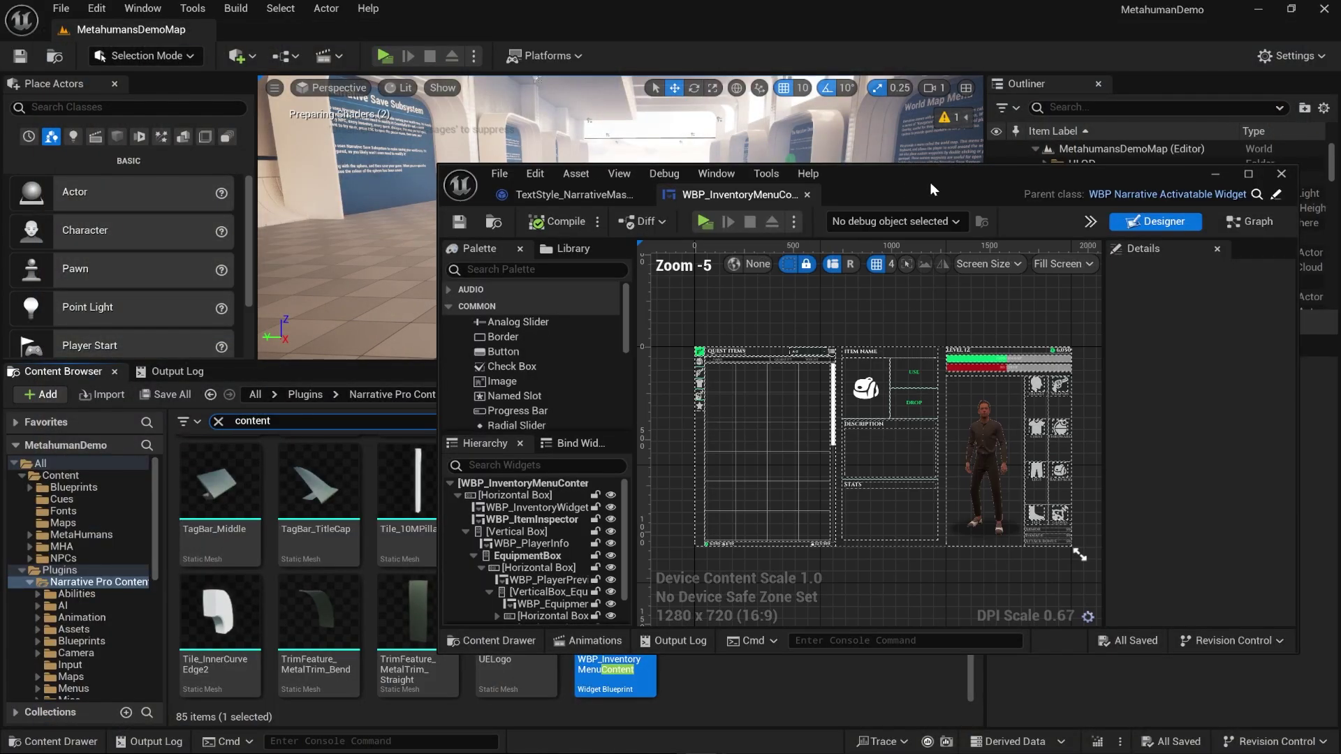
Maximize the WBP_InventoryMenuContent designer and open its item inspector widget, WBP_ItemInspector, for inspection
double_click(931, 182)
scroll(498, 253, "up", 5)
scroll(498, 259, "down", 2)
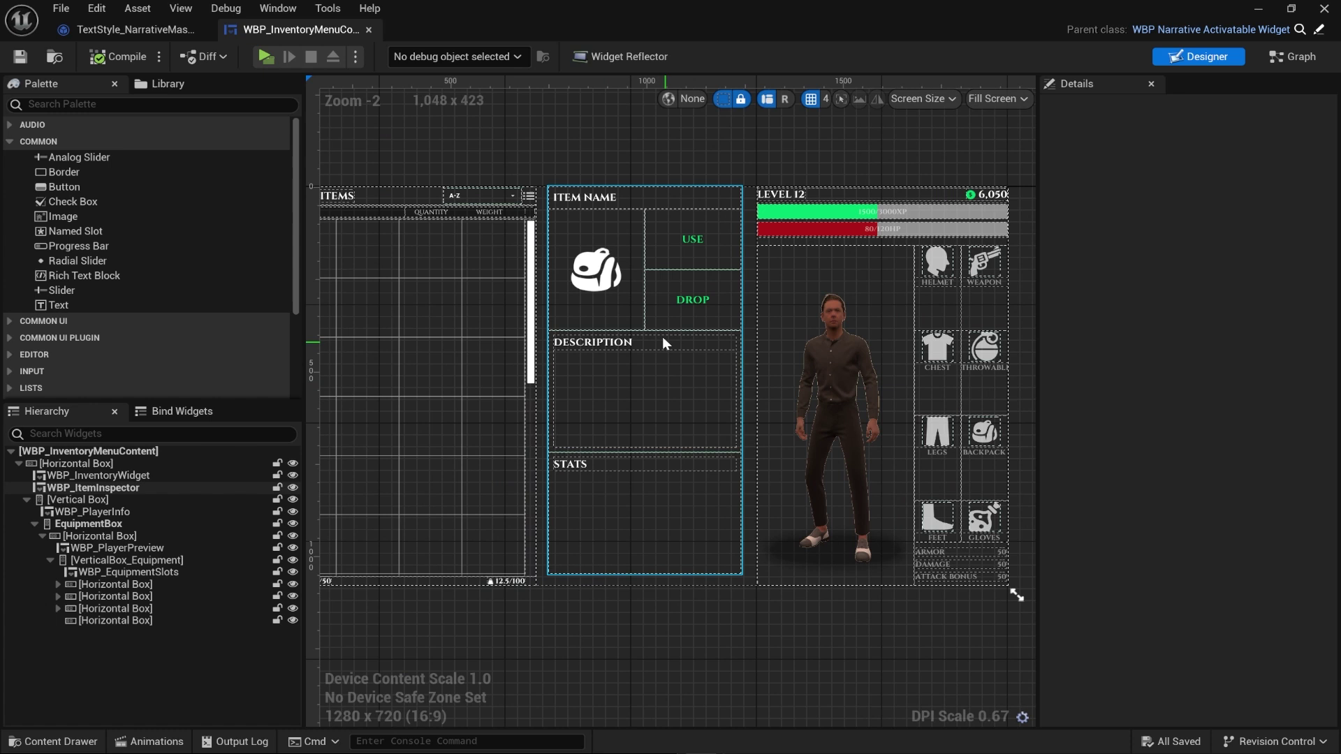
double_click(662, 336)
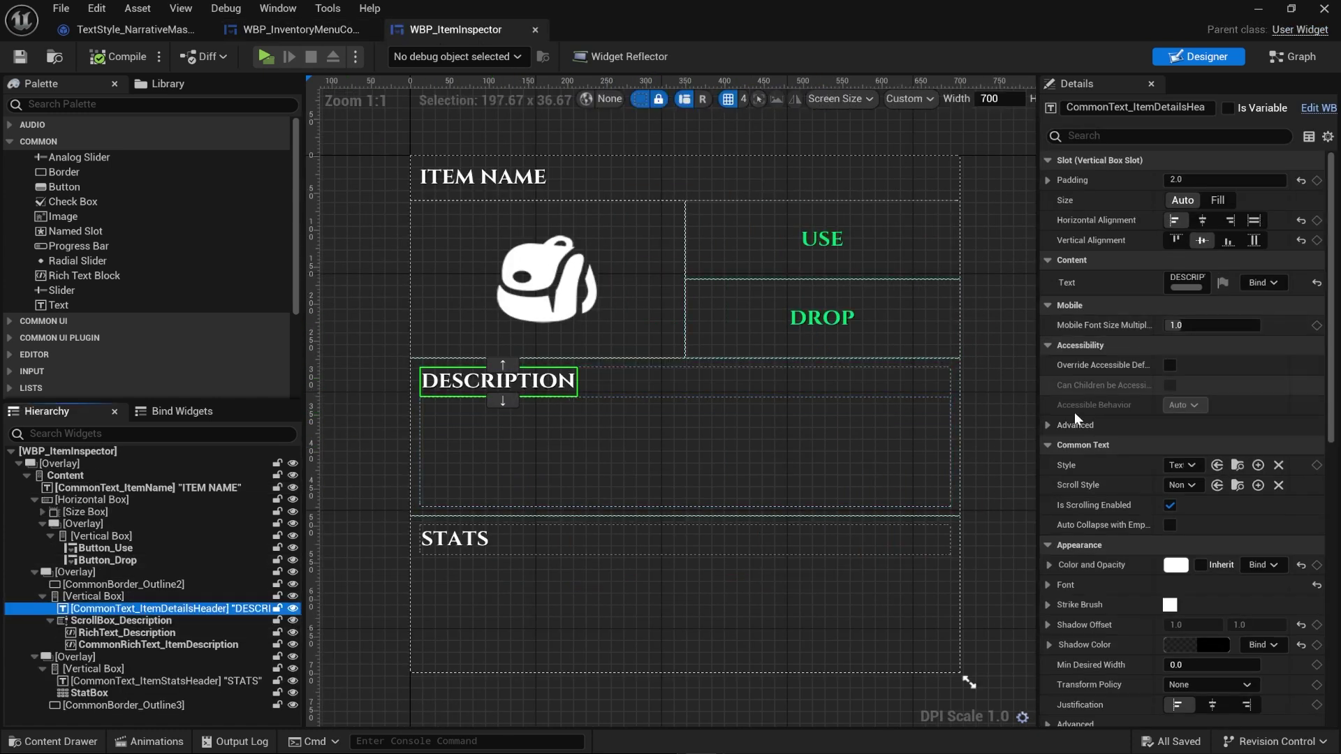
Examine the DESCRIPTION header's Common Text style in WBP_ItemInspector and the widget's overall layout
left_click_drag(1040, 440, 971, 428)
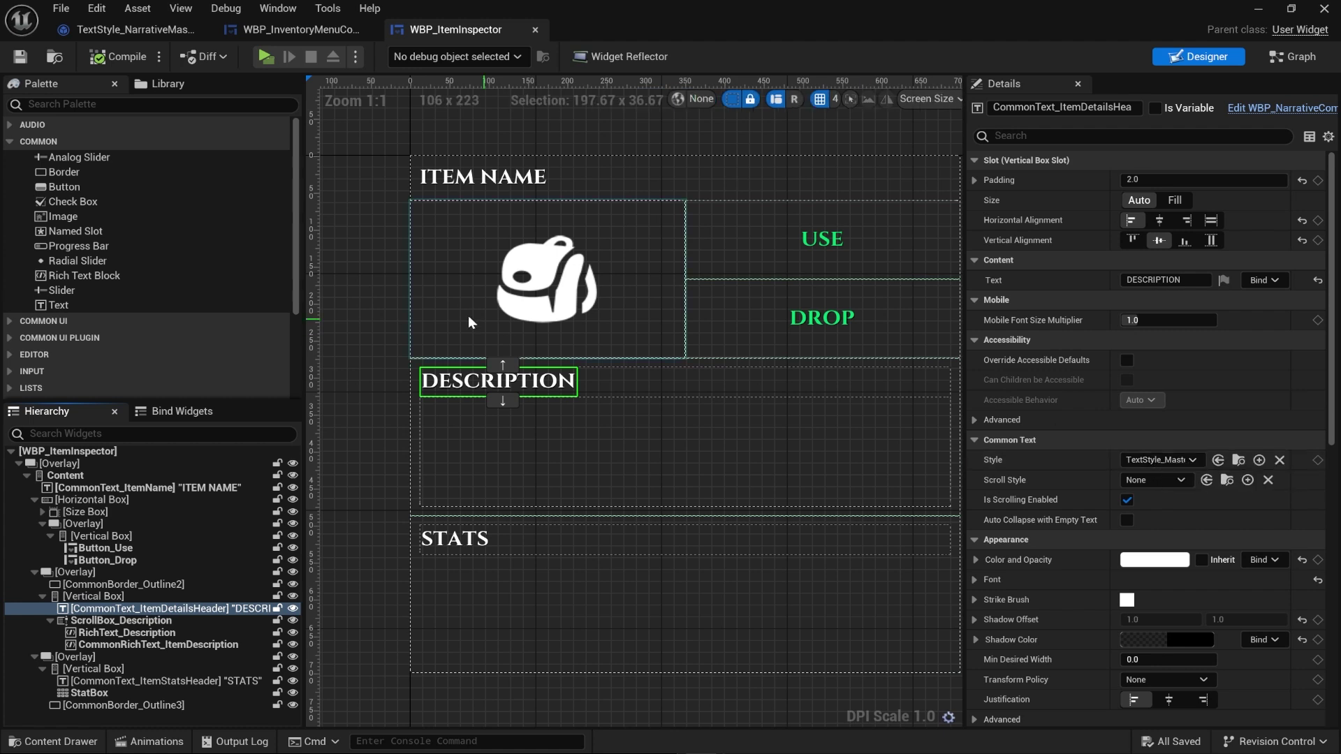
scroll(531, 395, "up", 1)
scroll(593, 400, "down", 1)
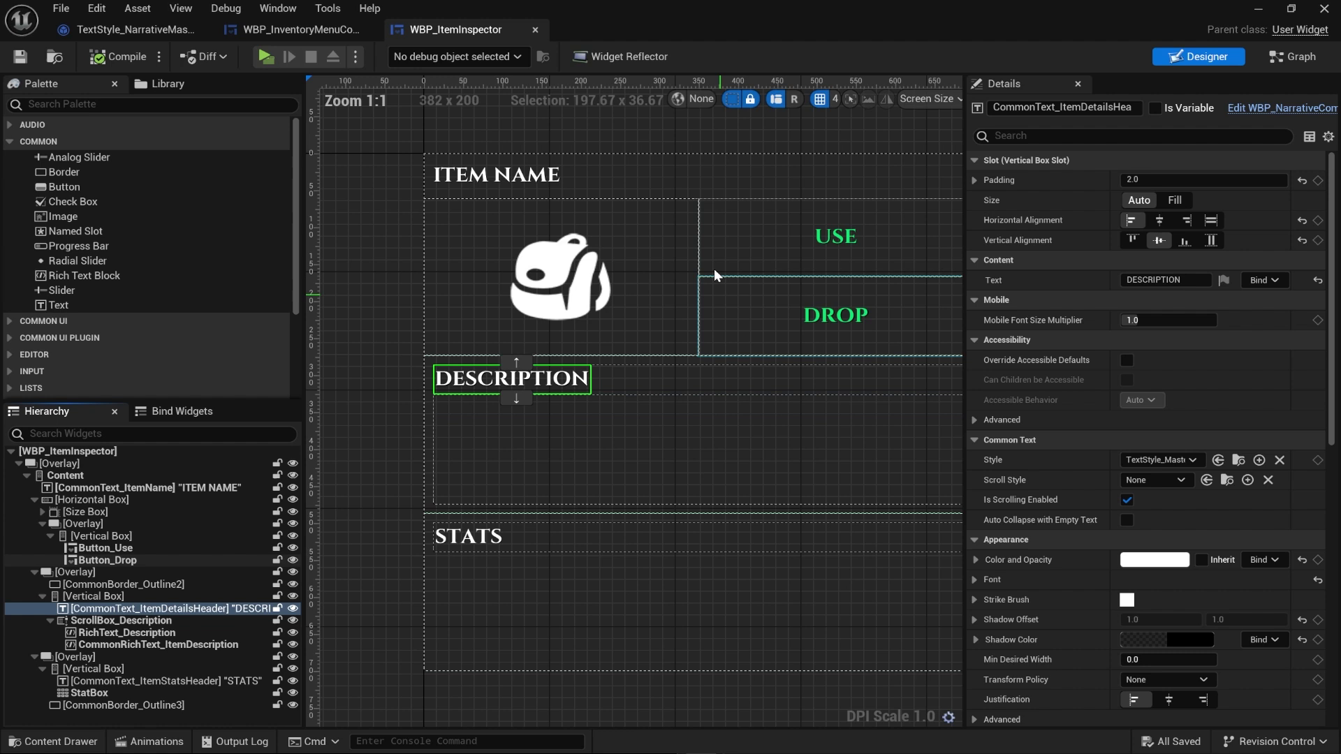
left_click(733, 127)
scroll(719, 153, "down", 1)
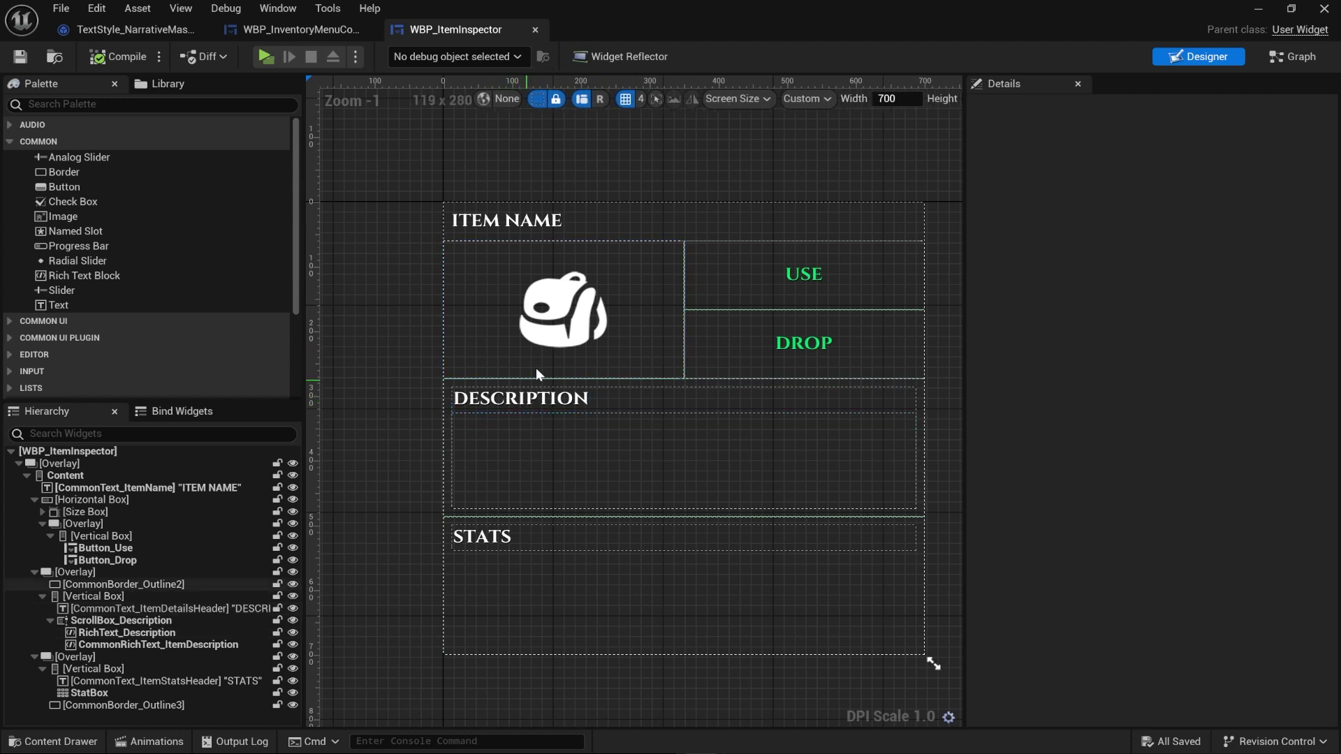
Try removing the item thumbnail, its outline border and their containers from WBP_ItemInspector's layout
left_click(547, 327)
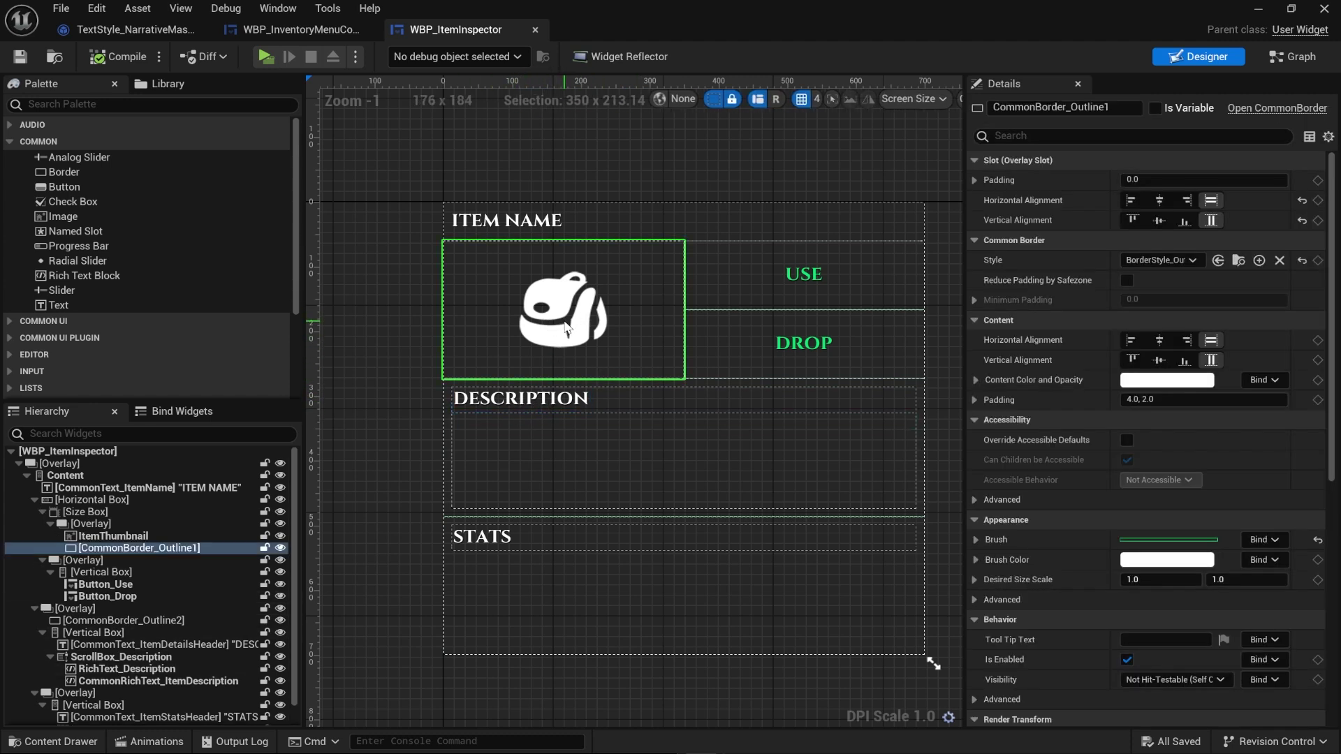
key("Delete")
left_click(570, 319)
key("Delete")
left_click(583, 316)
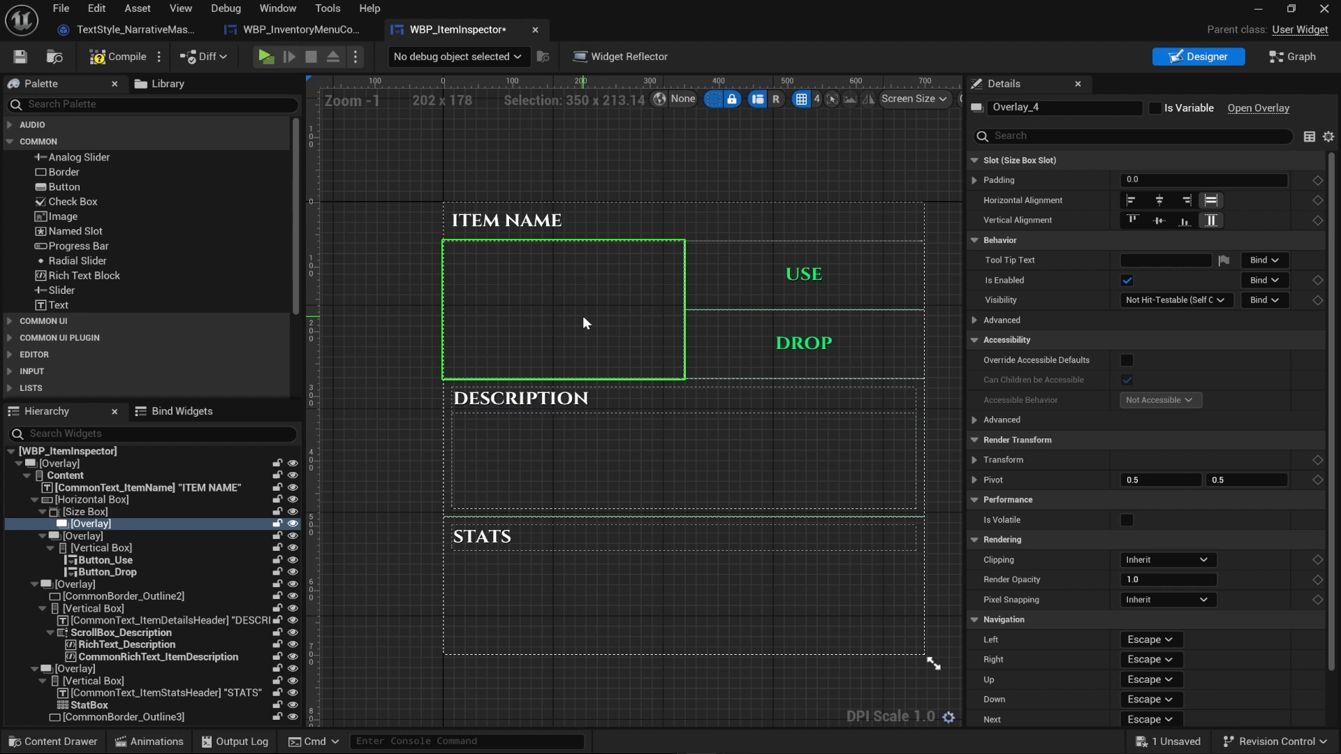
key("Delete")
left_click(567, 321)
key("Delete")
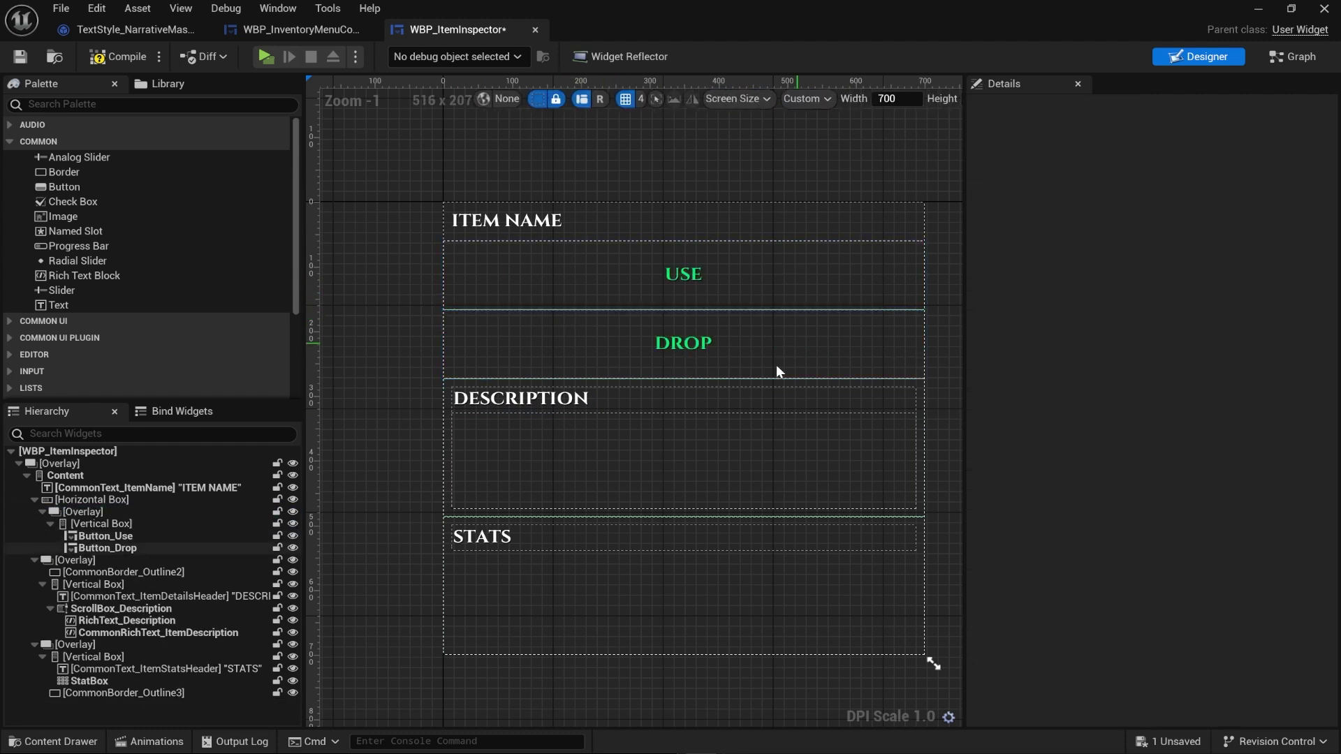
Undo the removals to restore the item thumbnail area in WBP_ItemInspector
key("ctrl+z")
key("ctrl+z")
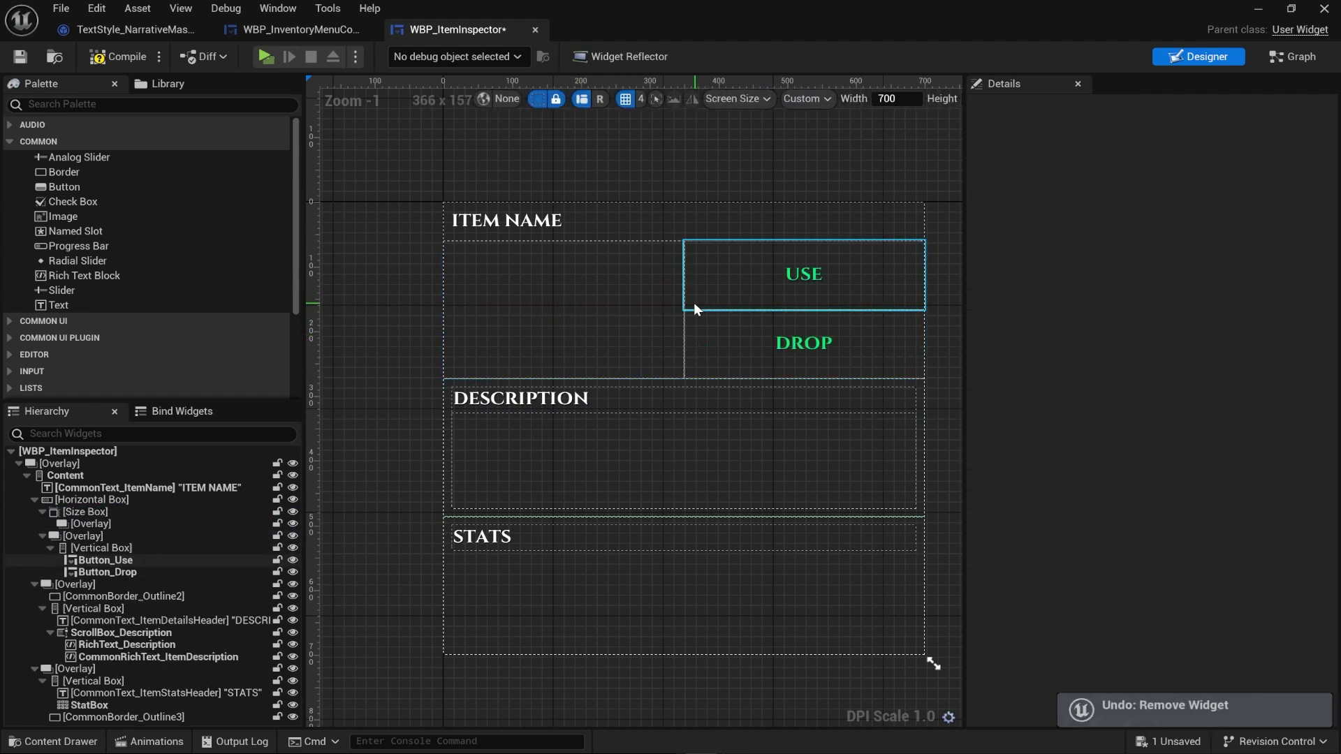
key("ctrl+z")
key("ctrl+z")
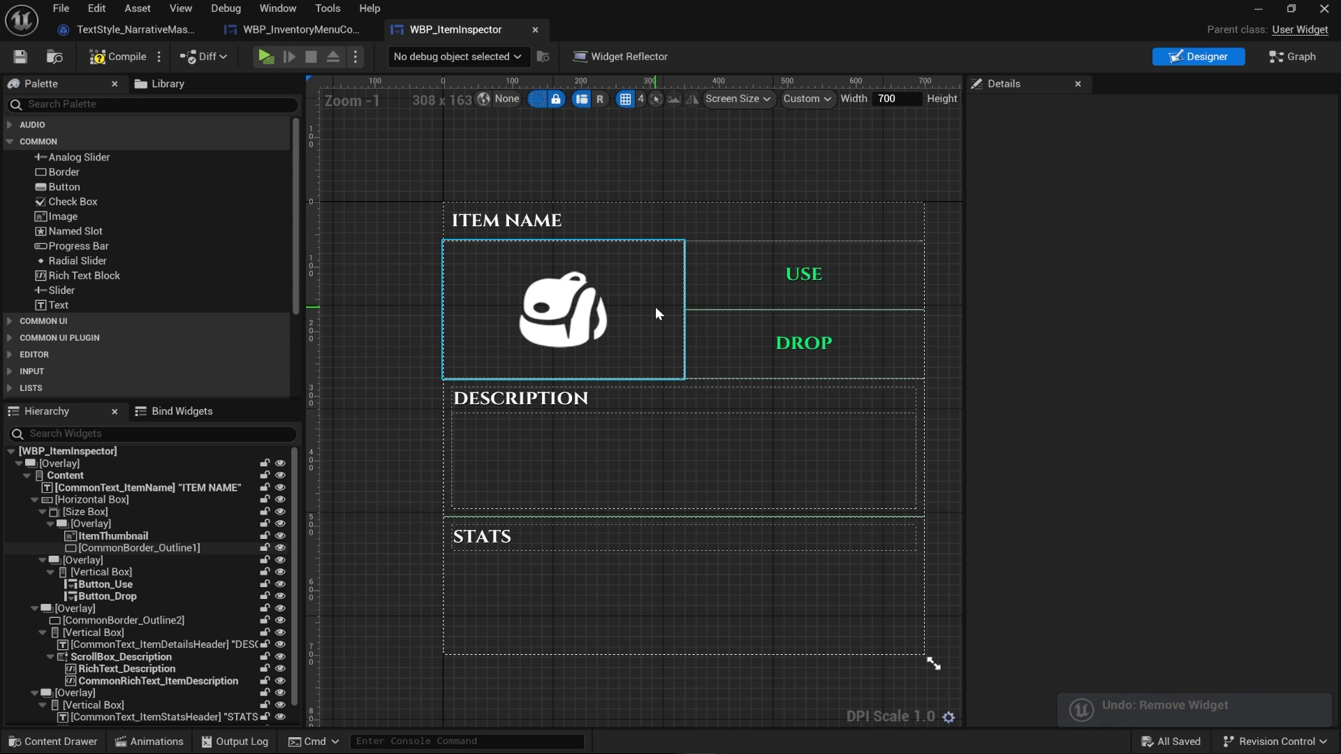
Inspect the item name, thumbnail, description and stats widgets in WBP_ItemInspector, and compile the widget
left_click(559, 227)
left_click(585, 218)
left_click(586, 224)
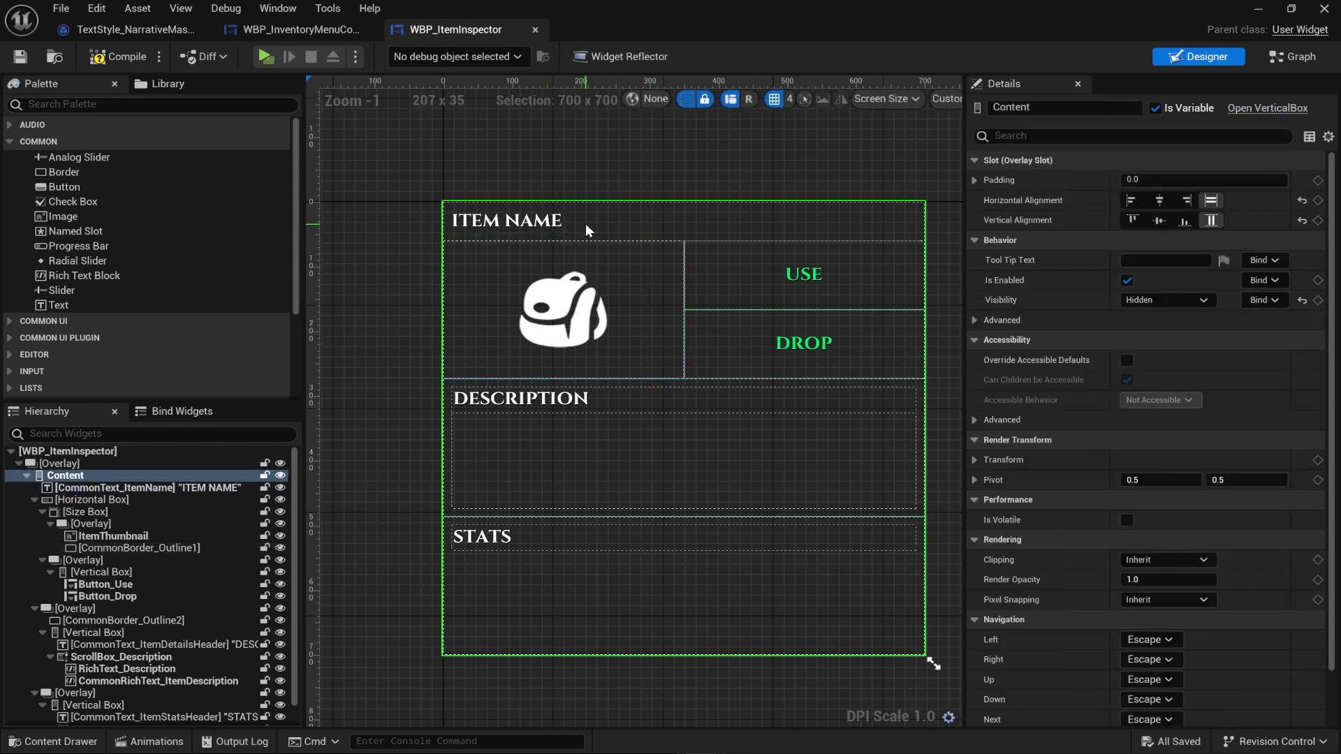
left_click(585, 308)
left_click(562, 399)
left_click(556, 466)
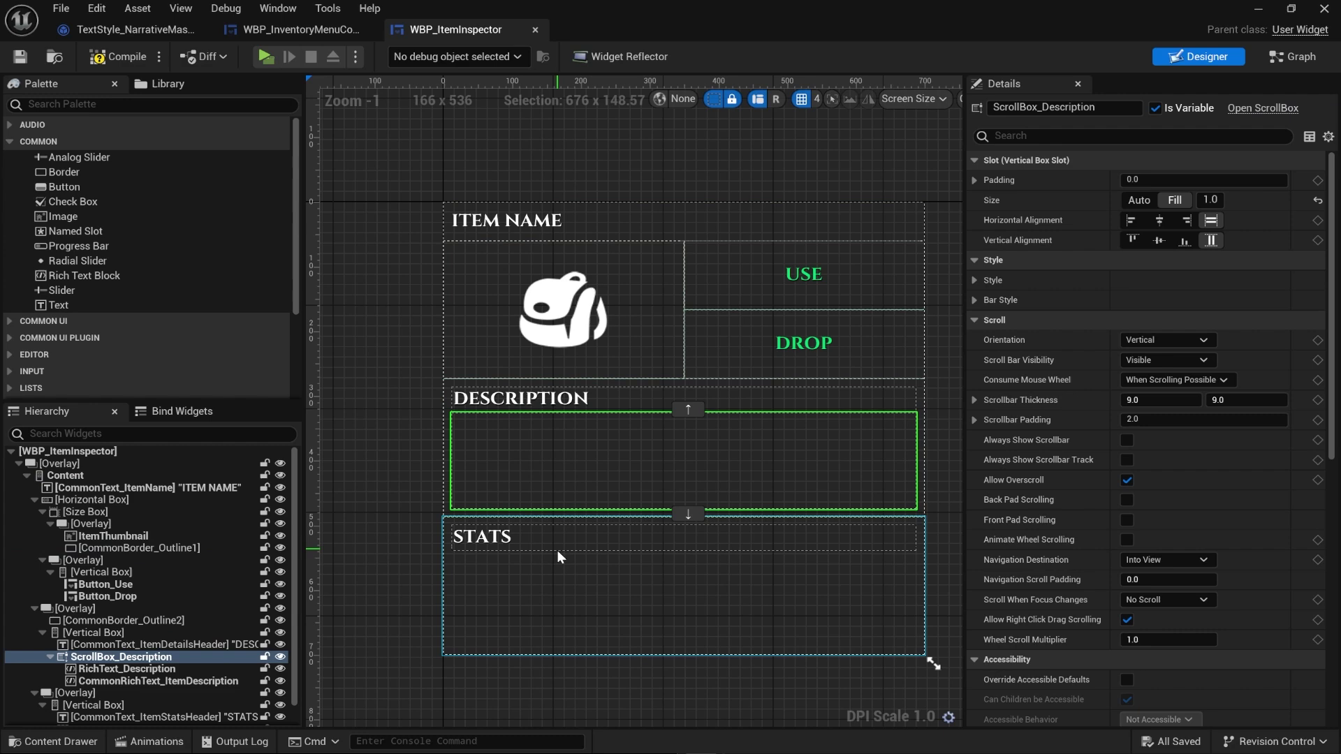
left_click(494, 545)
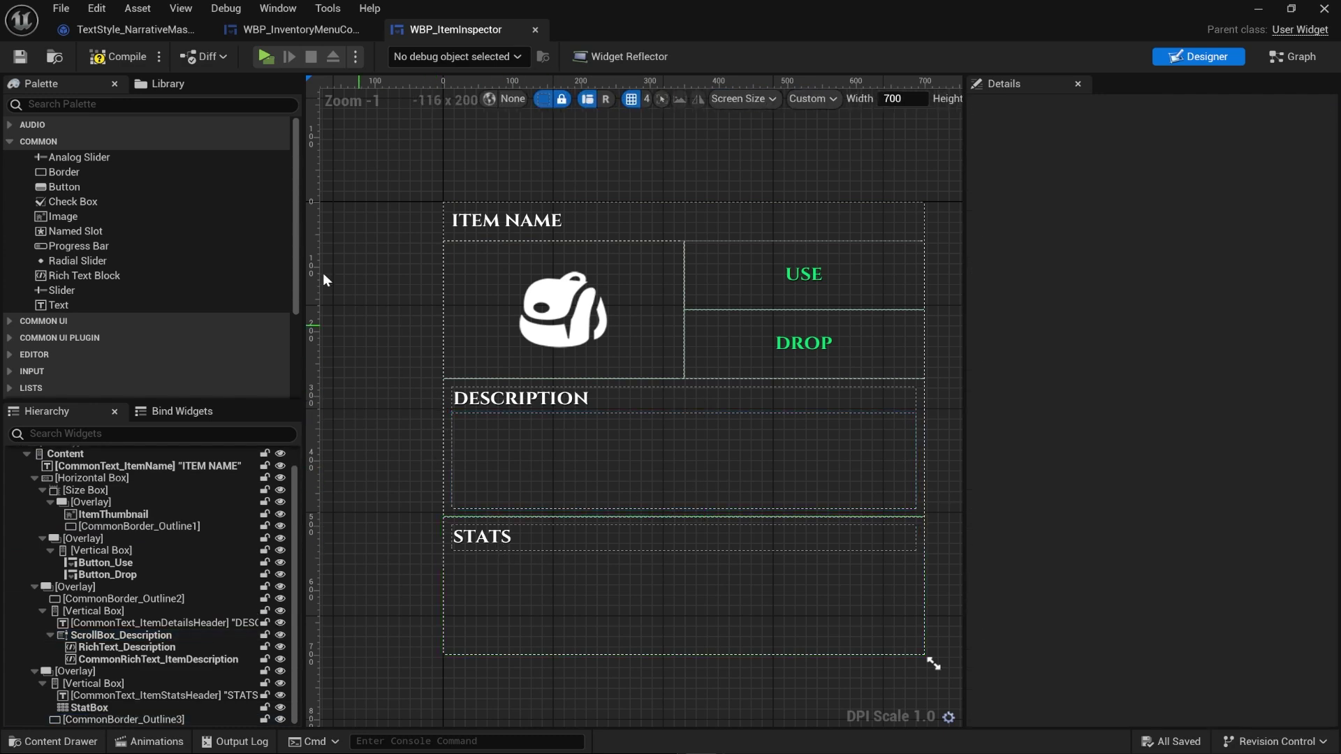
left_click(117, 57)
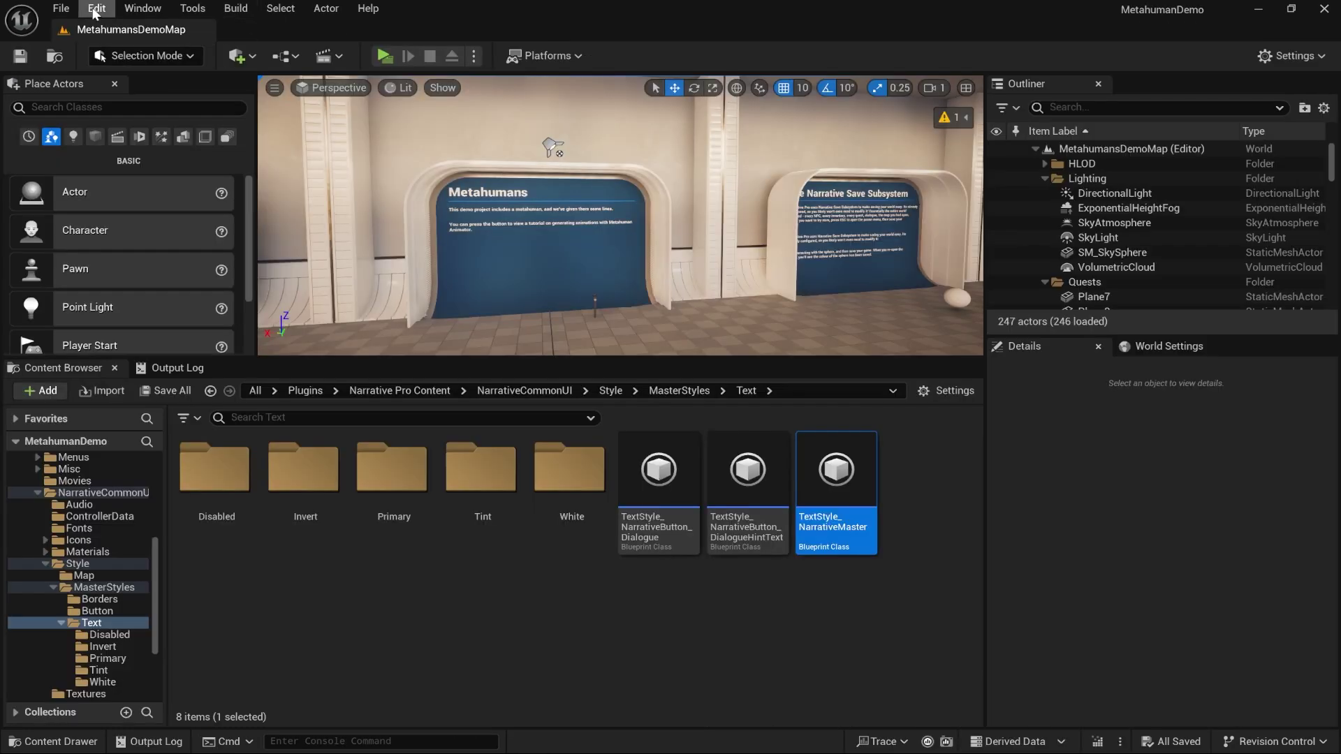
Open the Narrative Pro plugin page in Project Settings and expand UIPrimary Color and UIInvert Color under User Interface
left_click(95, 10)
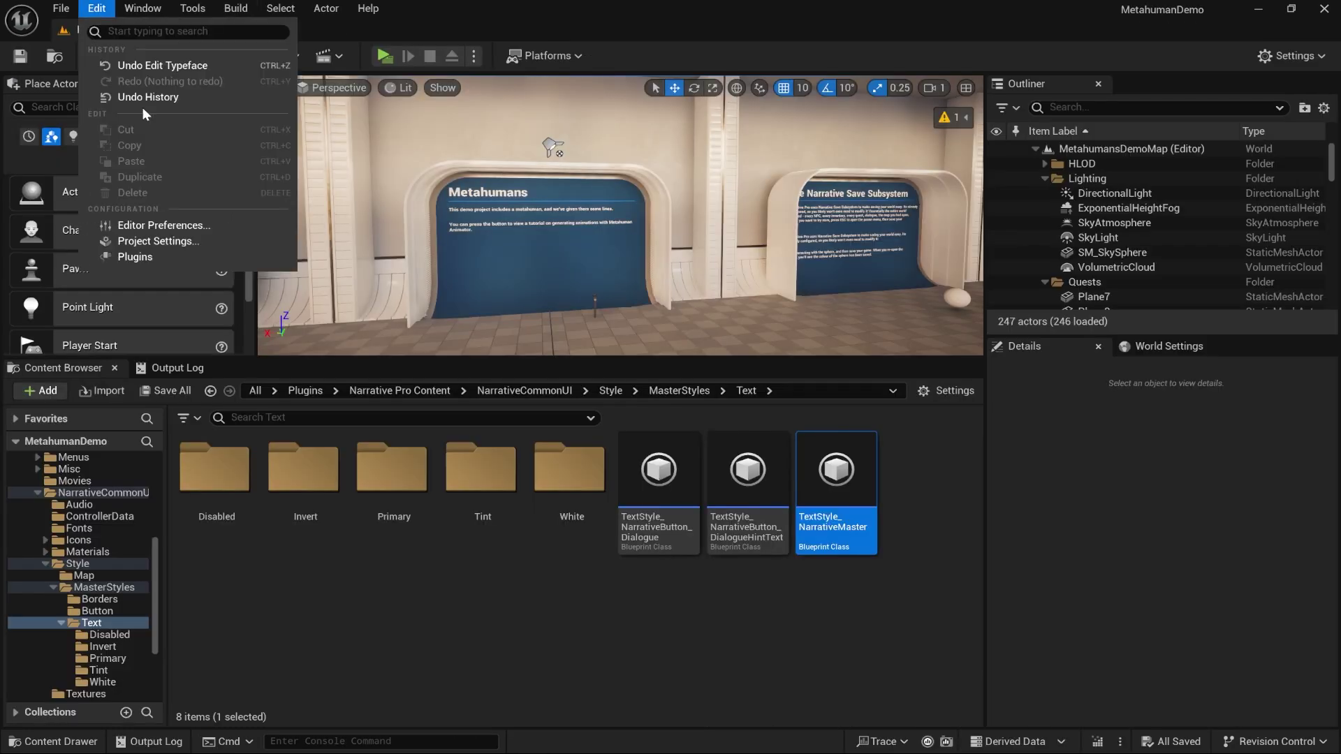
left_click(159, 241)
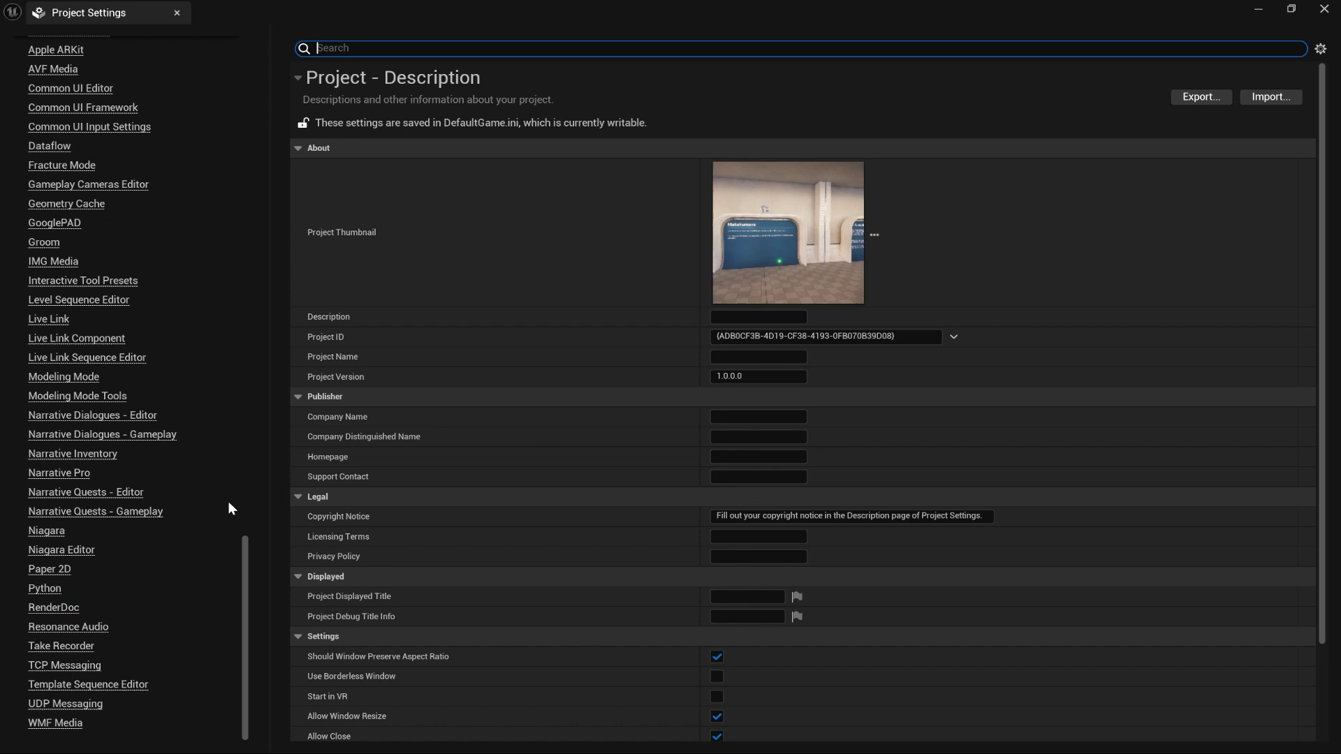
left_click(59, 480)
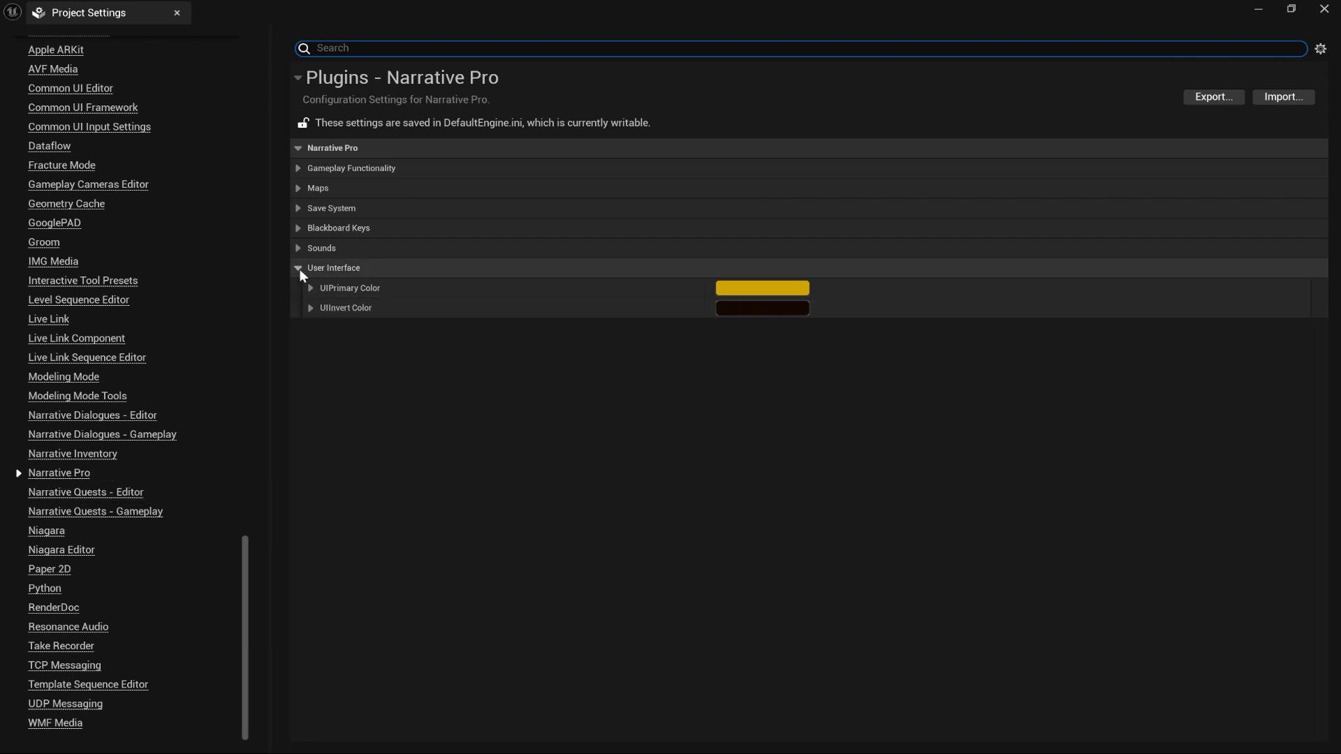
left_click(312, 308)
left_click(311, 288)
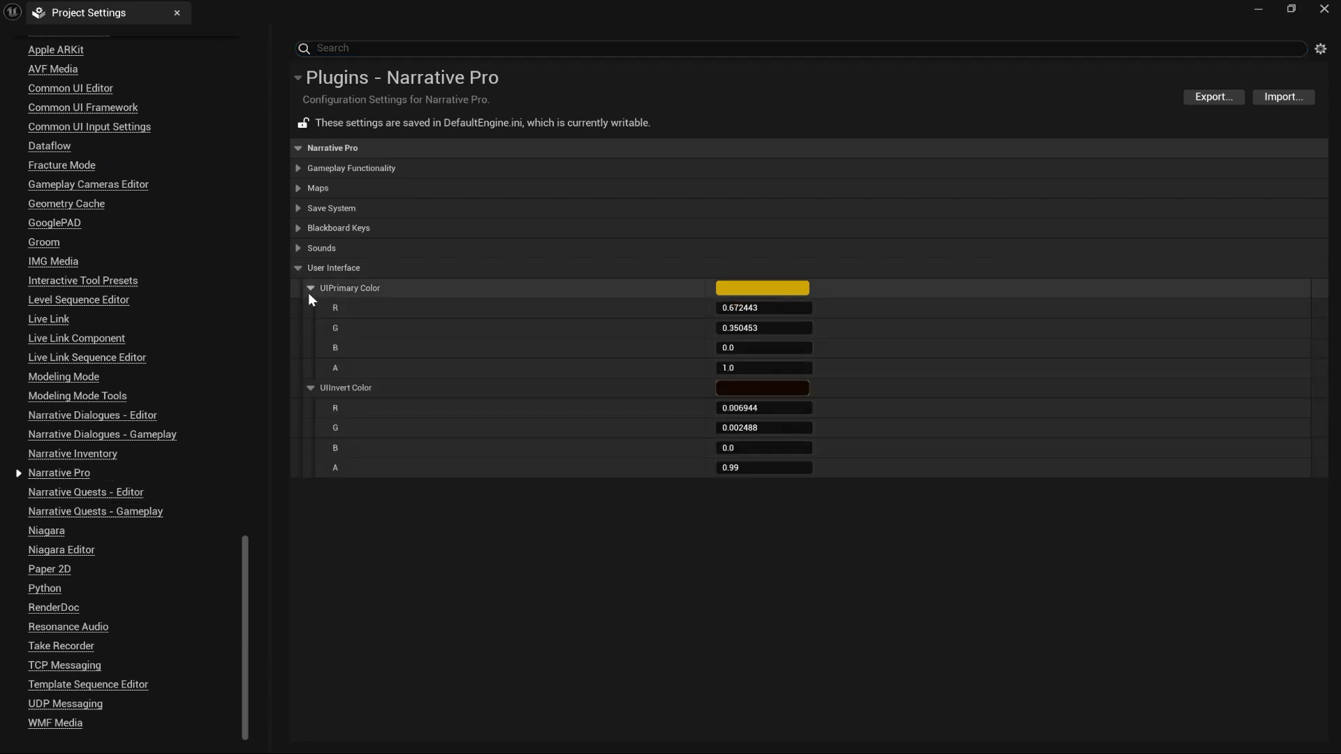
Examine the UIInvert Color and UIPrimary Color swatches in the color picker and read their descriptions without changing them
left_click(757, 388)
left_click(1042, 369)
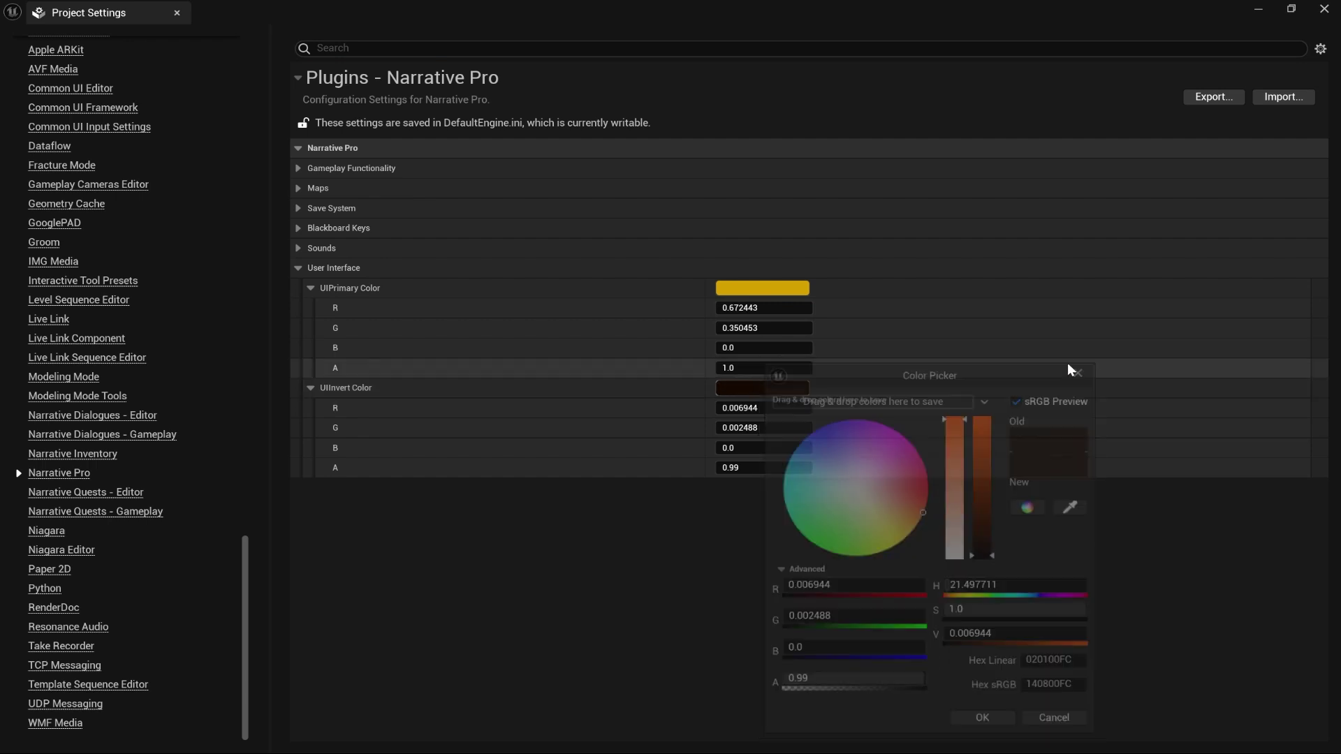
left_click(762, 289)
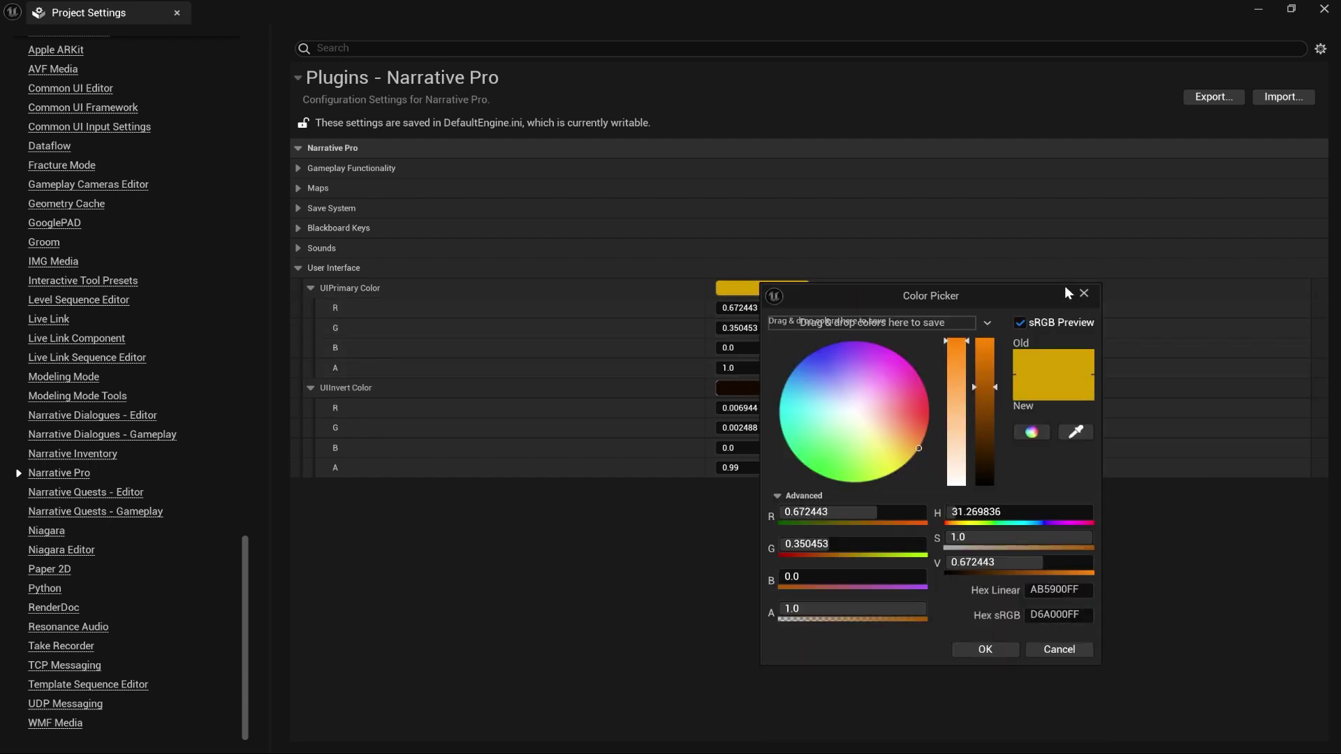
left_click(1083, 294)
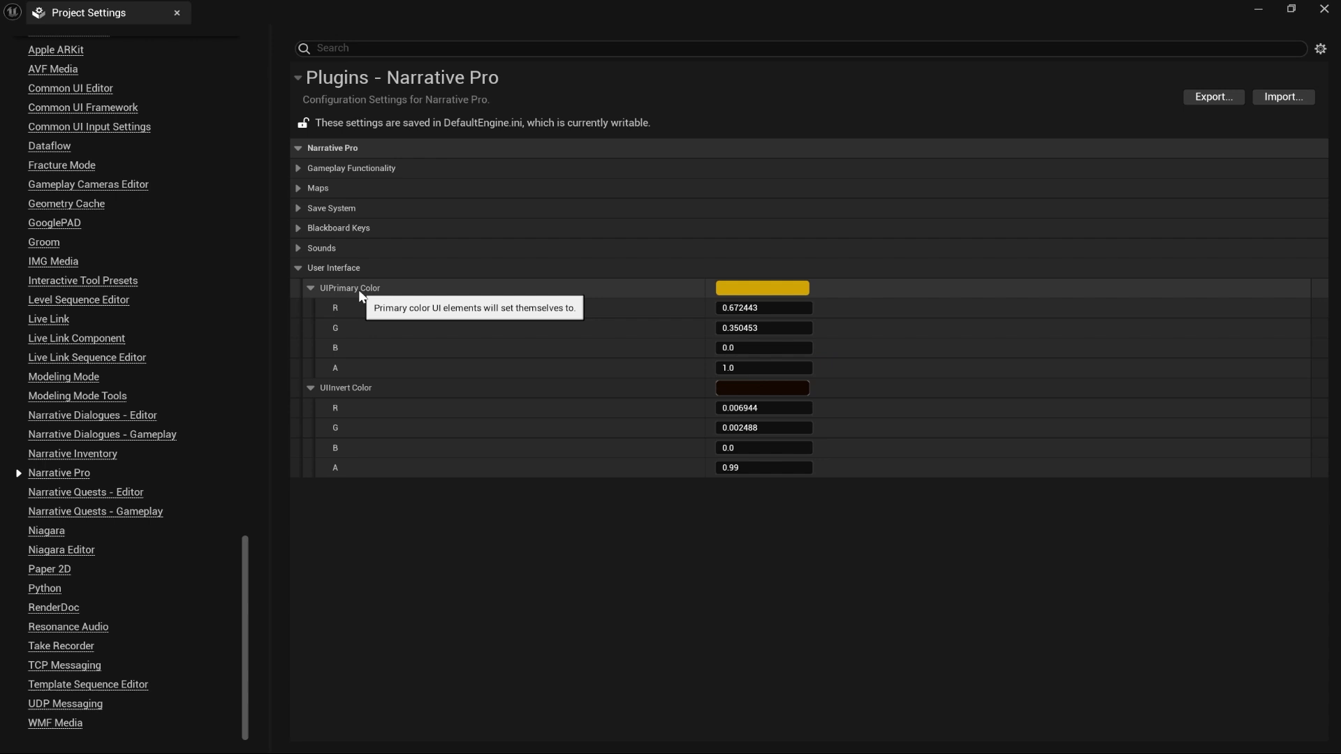
mouse_move(343, 391)
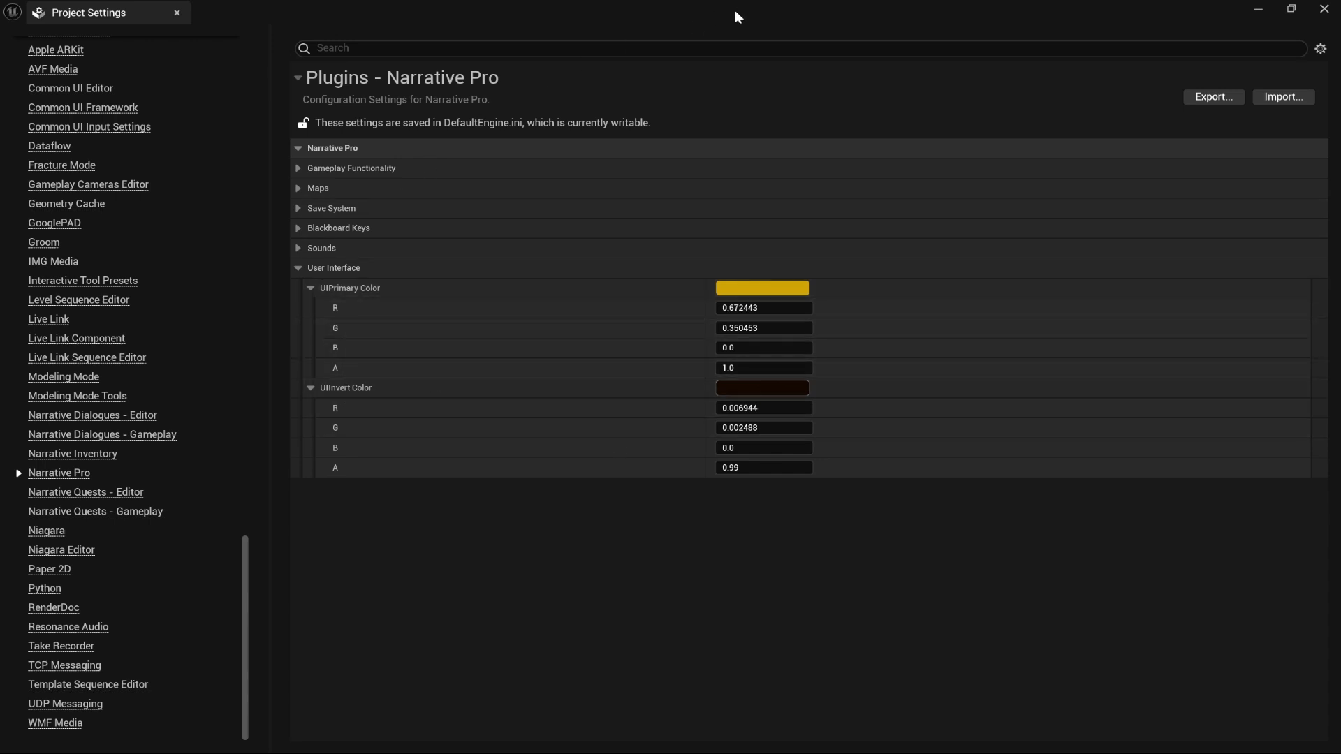
Move the Project Settings window aside and open the MasterStyles Borders folder in the Content Browser
left_click_drag(735, 9, 476, 137)
left_click_drag(635, 136, 1156, 188)
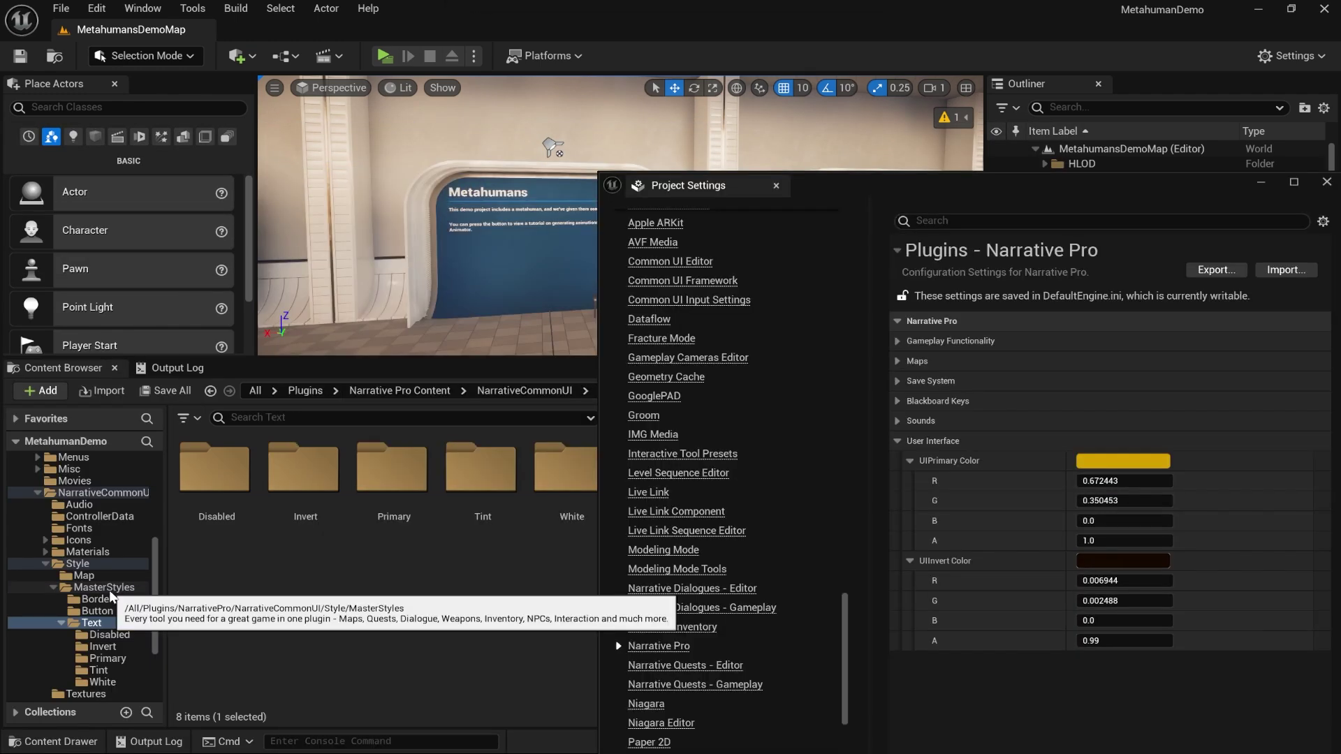
left_click(105, 587)
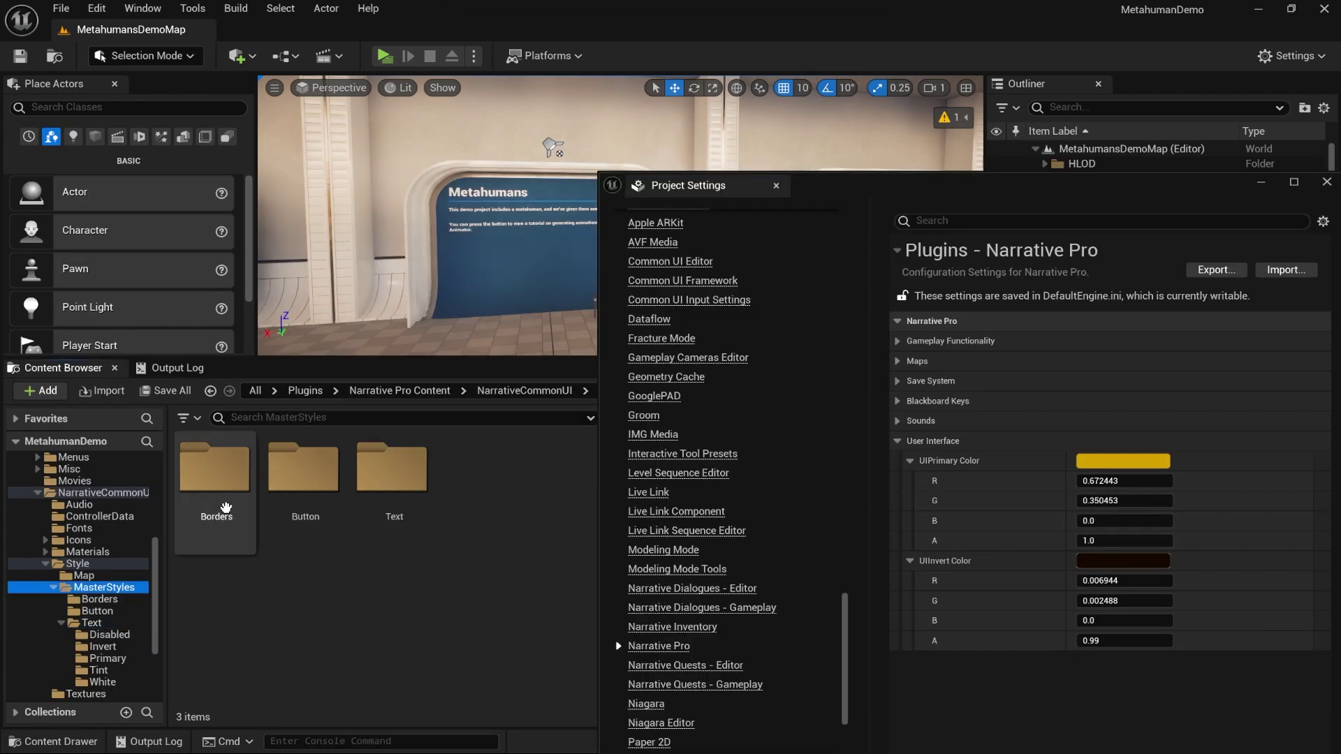
double_click(217, 475)
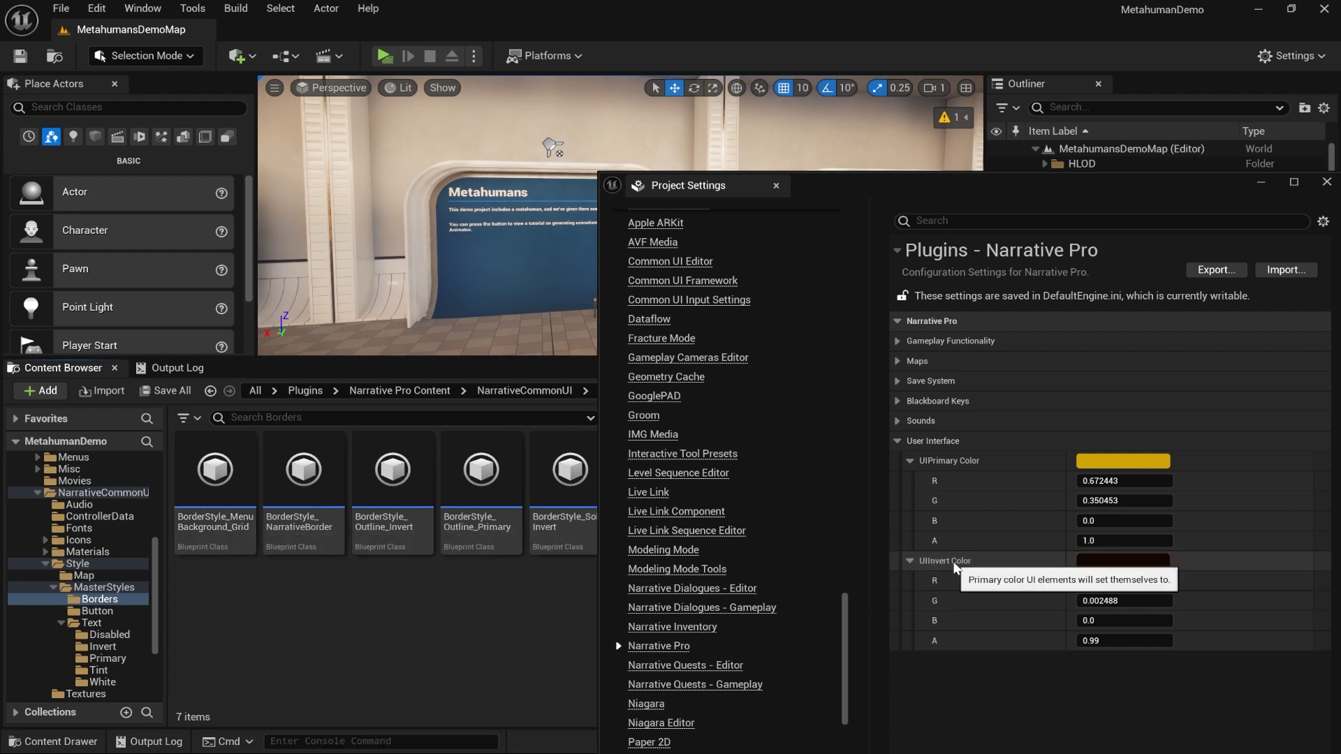
Copy UIInvert Color to the background tint of BorderStyle_MenuBackground_Grid, and save the style by making the asset writable
left_click(229, 517)
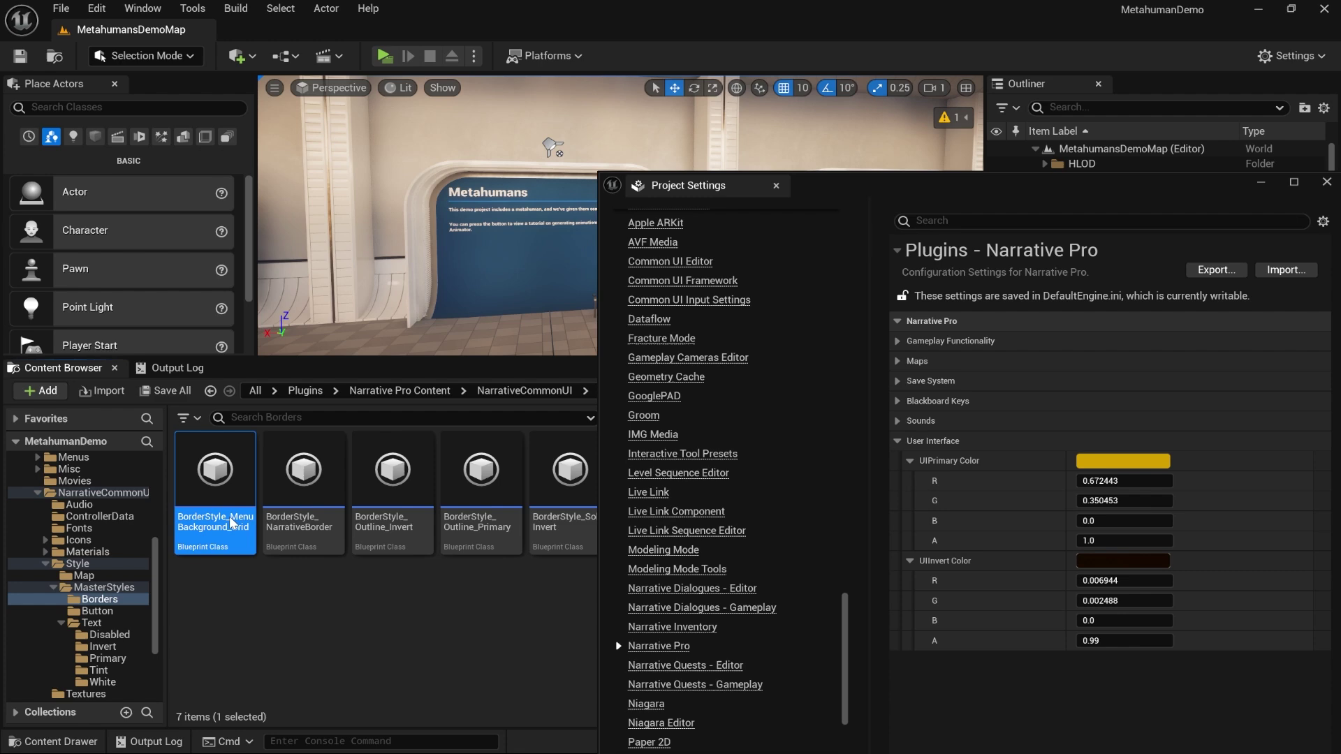
left_click_drag(1340, 324, 861, 198)
left_click(399, 424, "shift")
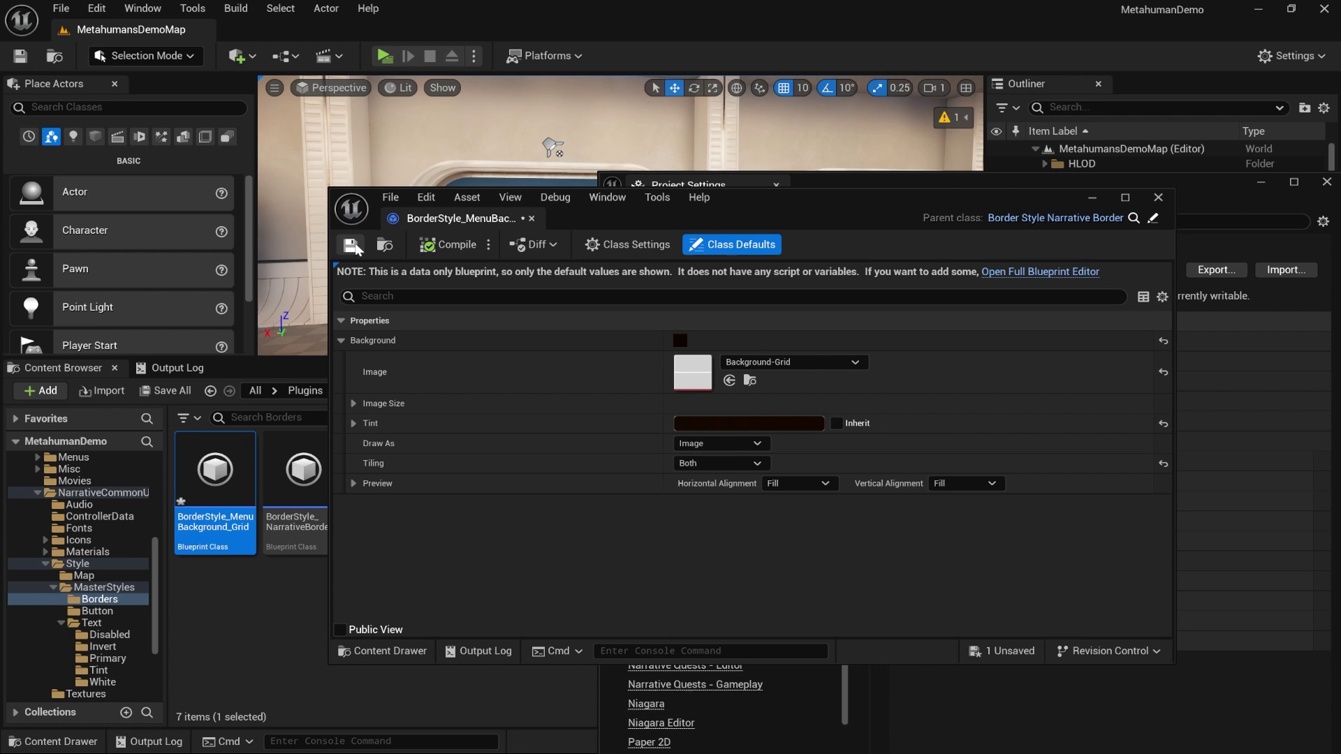
key("ctrl+s")
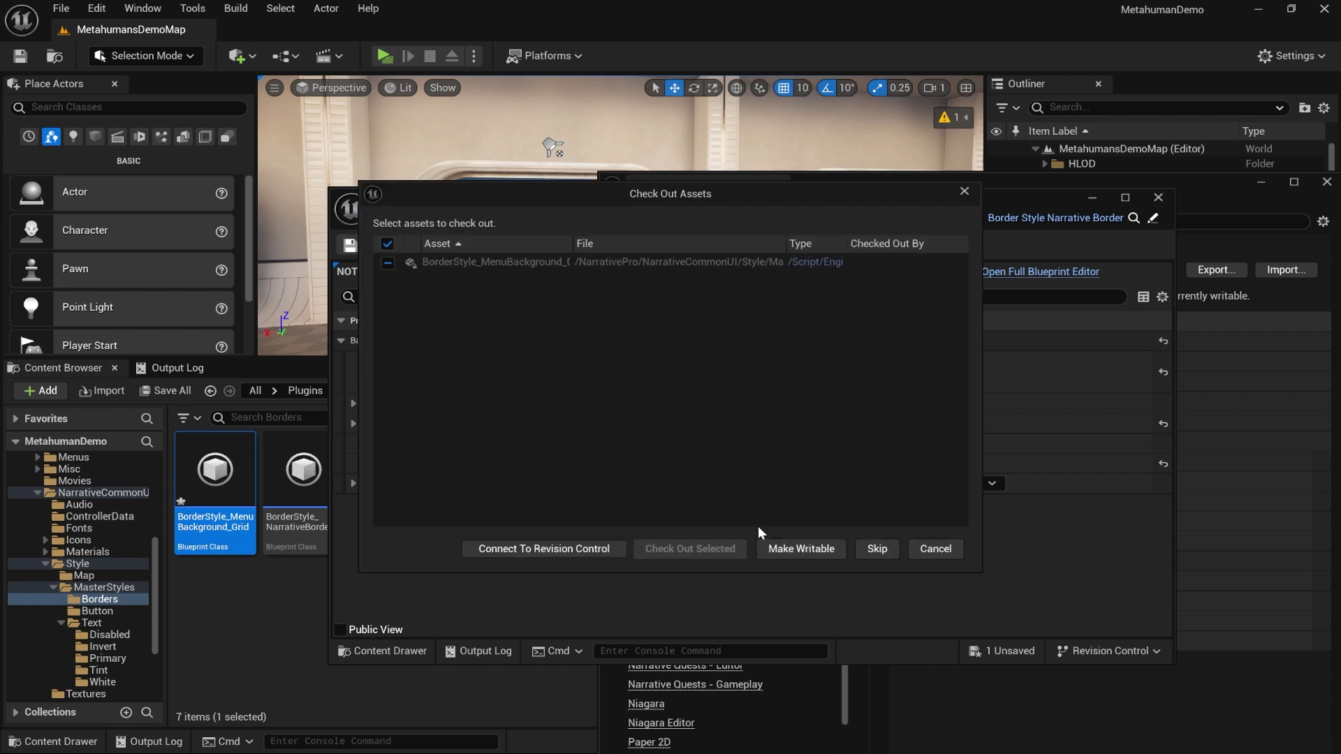
left_click(778, 548)
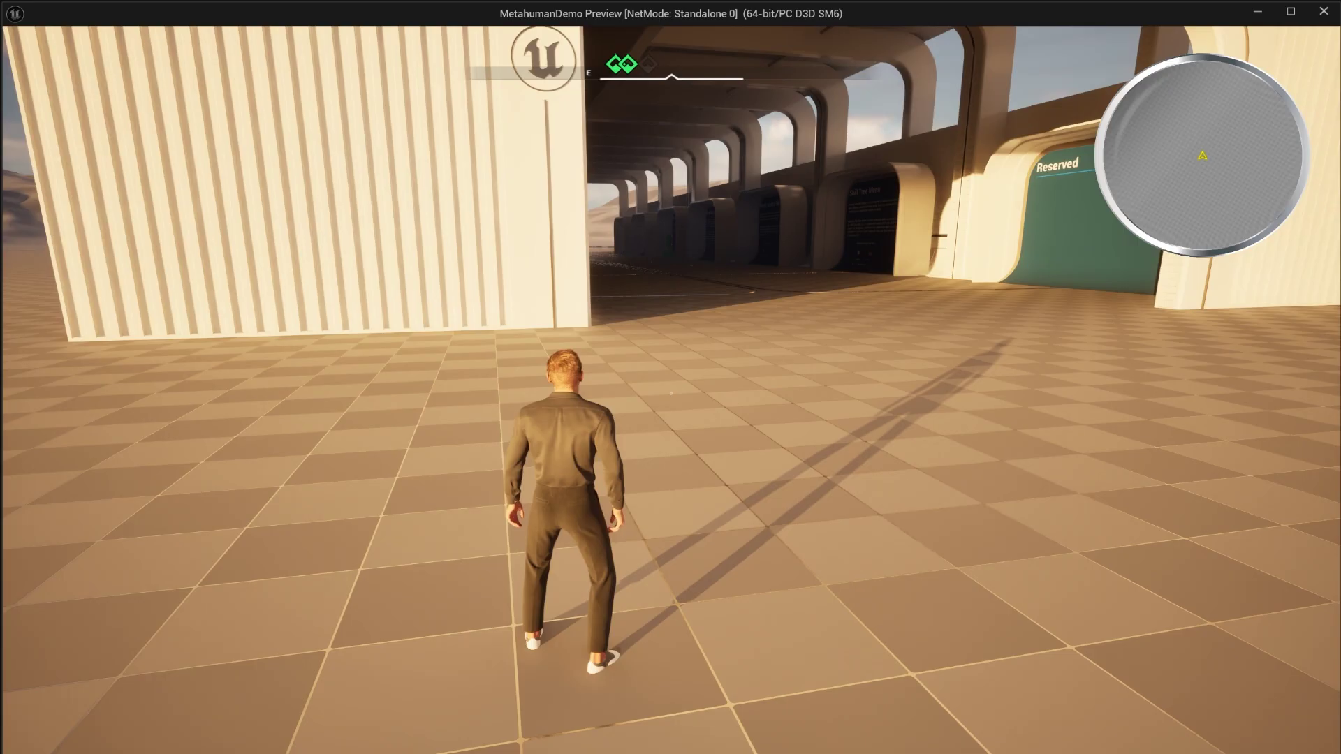
Play the level and check the background color of the in-game inventory menu
key("i")
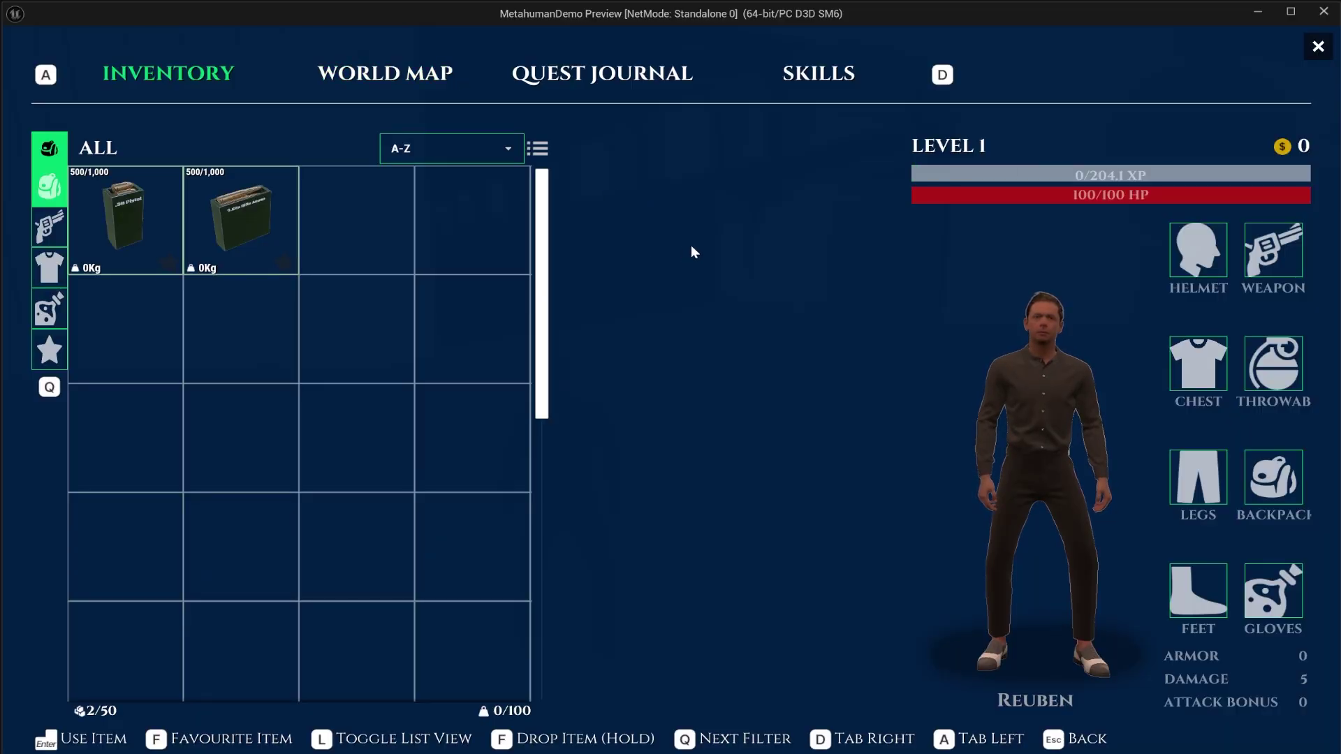
key("Escape")
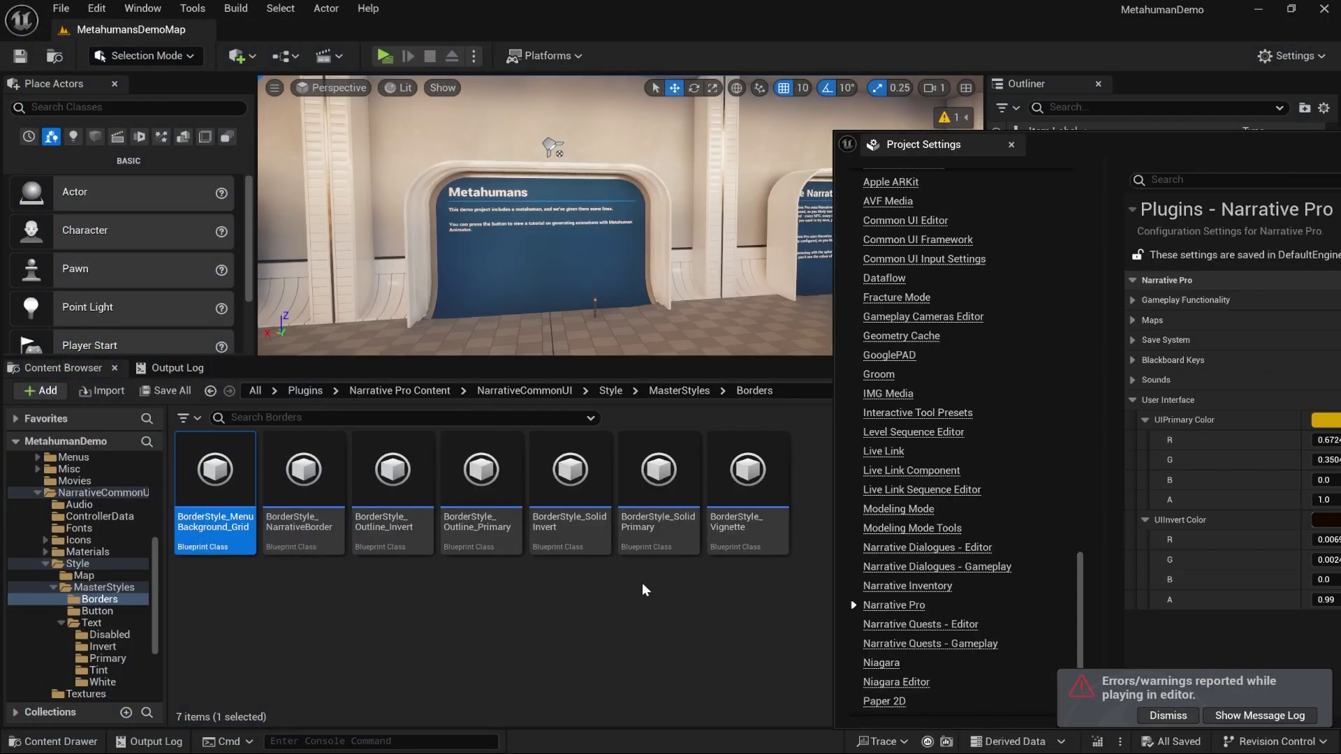
Open BorderStyle_SolidPrimary, SolidInvert, Outline_Primary and Outline_Invert together, and arrange the editor beside the Project Settings window
double_click(652, 547)
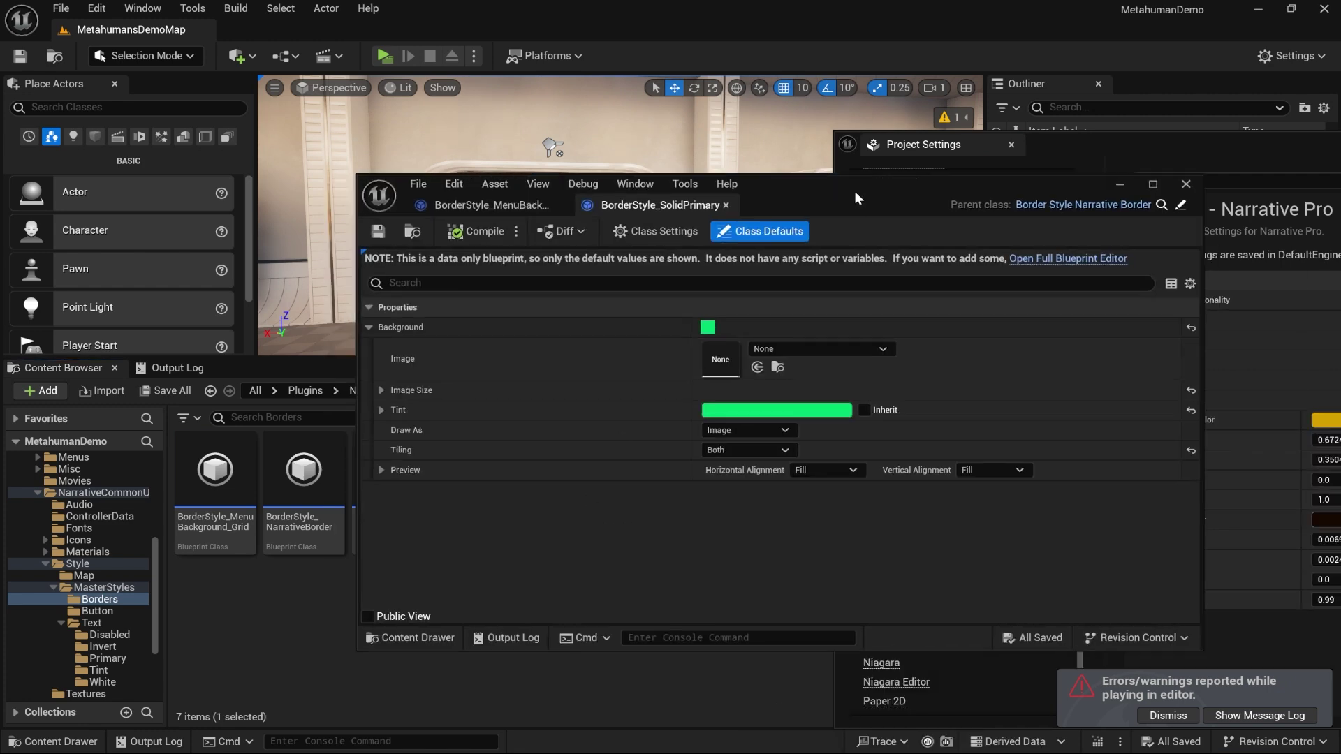
left_click_drag(853, 190, 1067, 132)
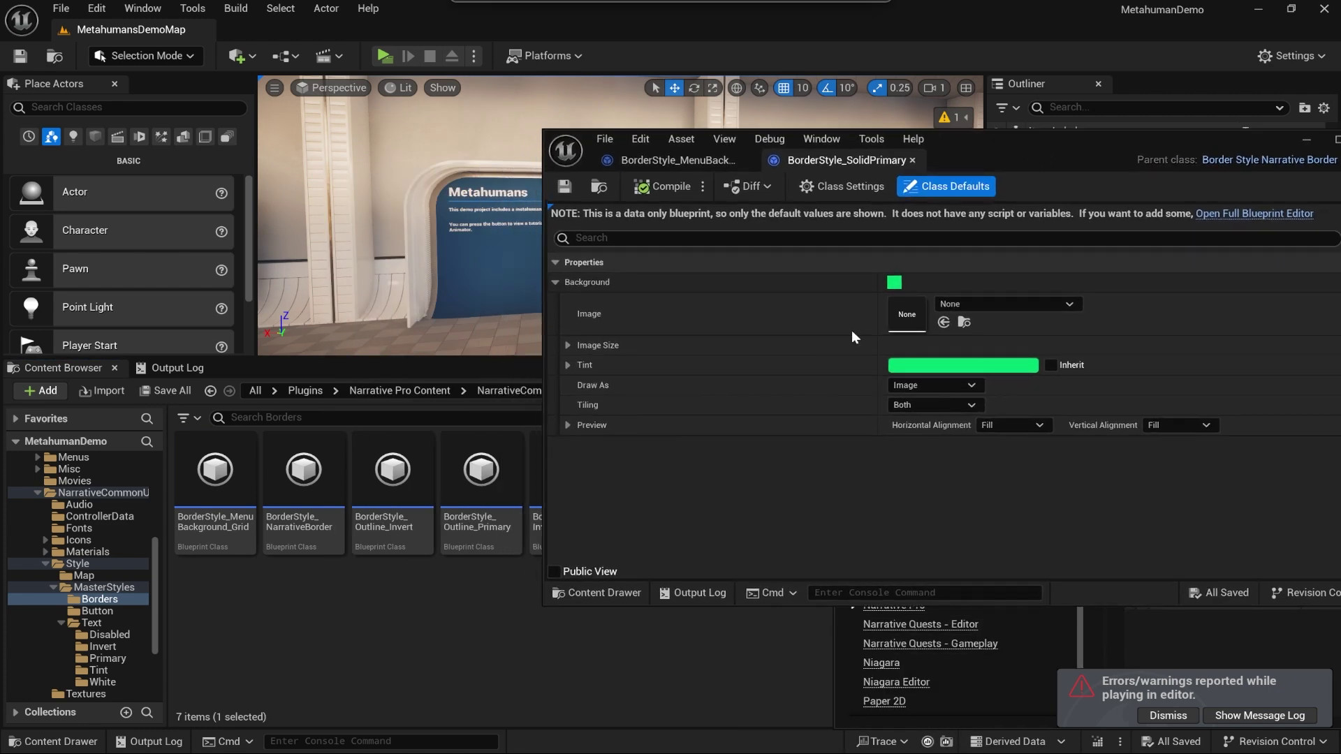
double_click(537, 518)
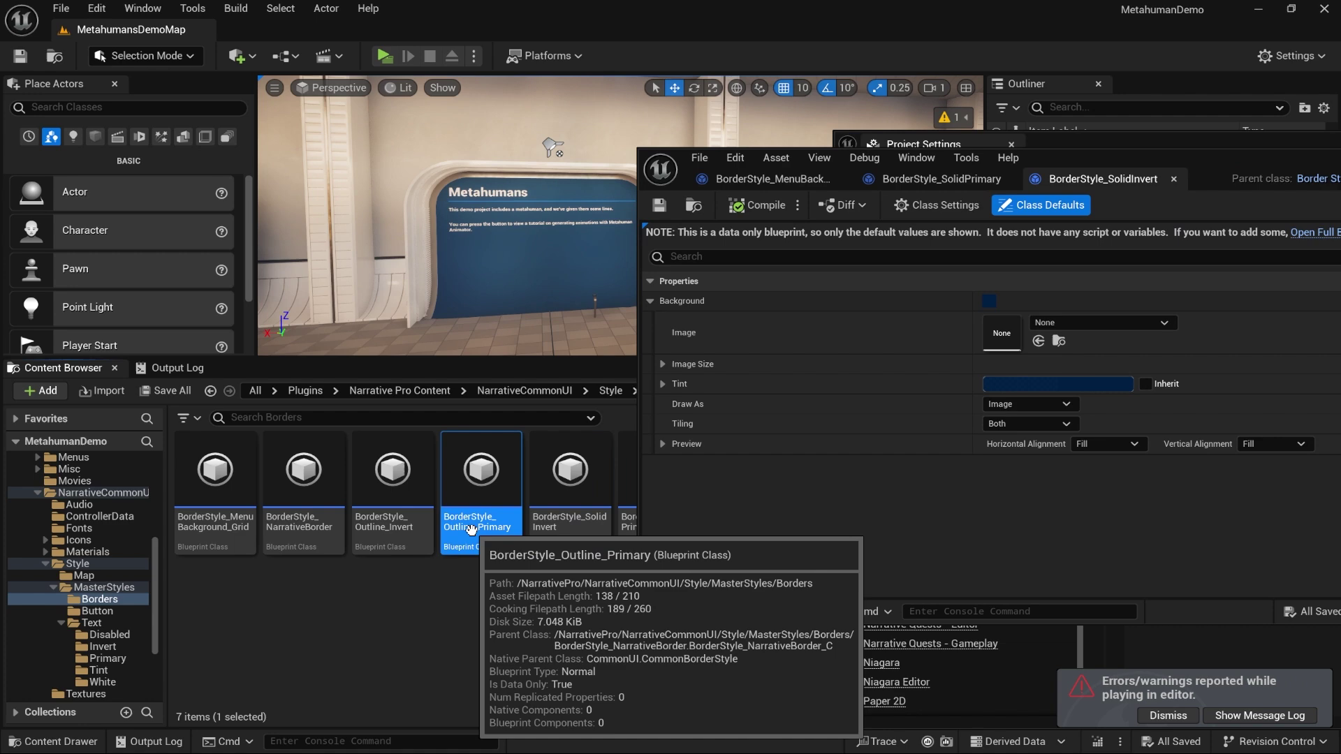
double_click(482, 521)
double_click(391, 520)
left_click_drag(1215, 162, 590, 109)
left_click_drag(1181, 149, 1019, 100)
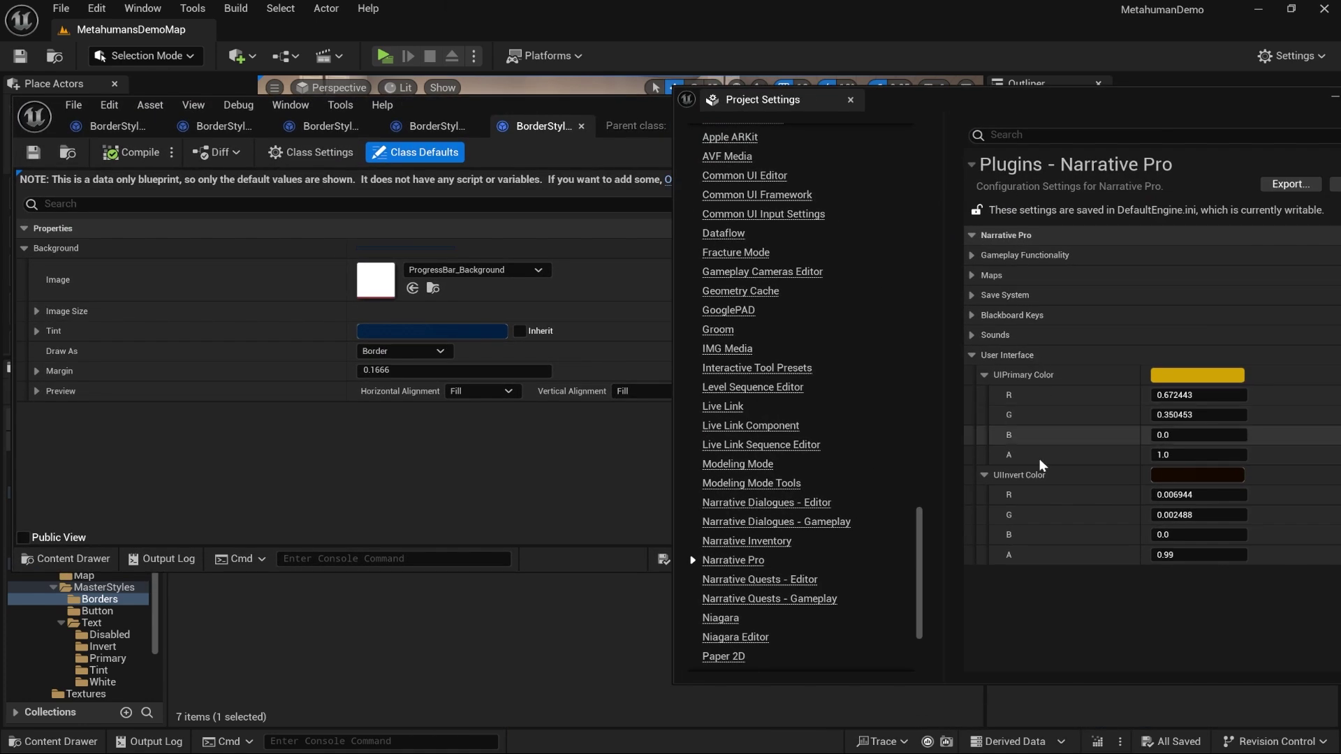
Copy UIInvert Color to the tint of BorderStyle_Outline_Invert and UIPrimary Color to the tint of BorderStyle_Outline_Primary
left_click(294, 331)
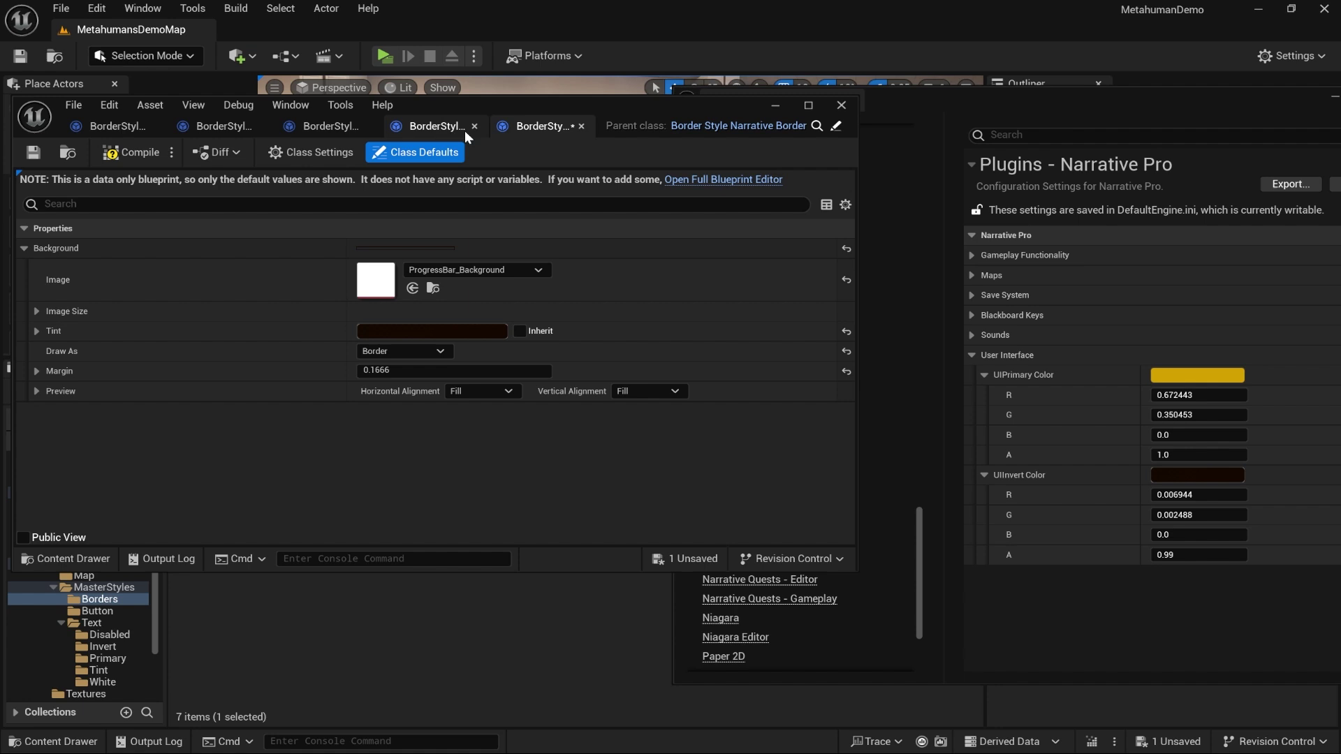
left_click(464, 131)
left_click(1038, 380)
left_click(296, 325)
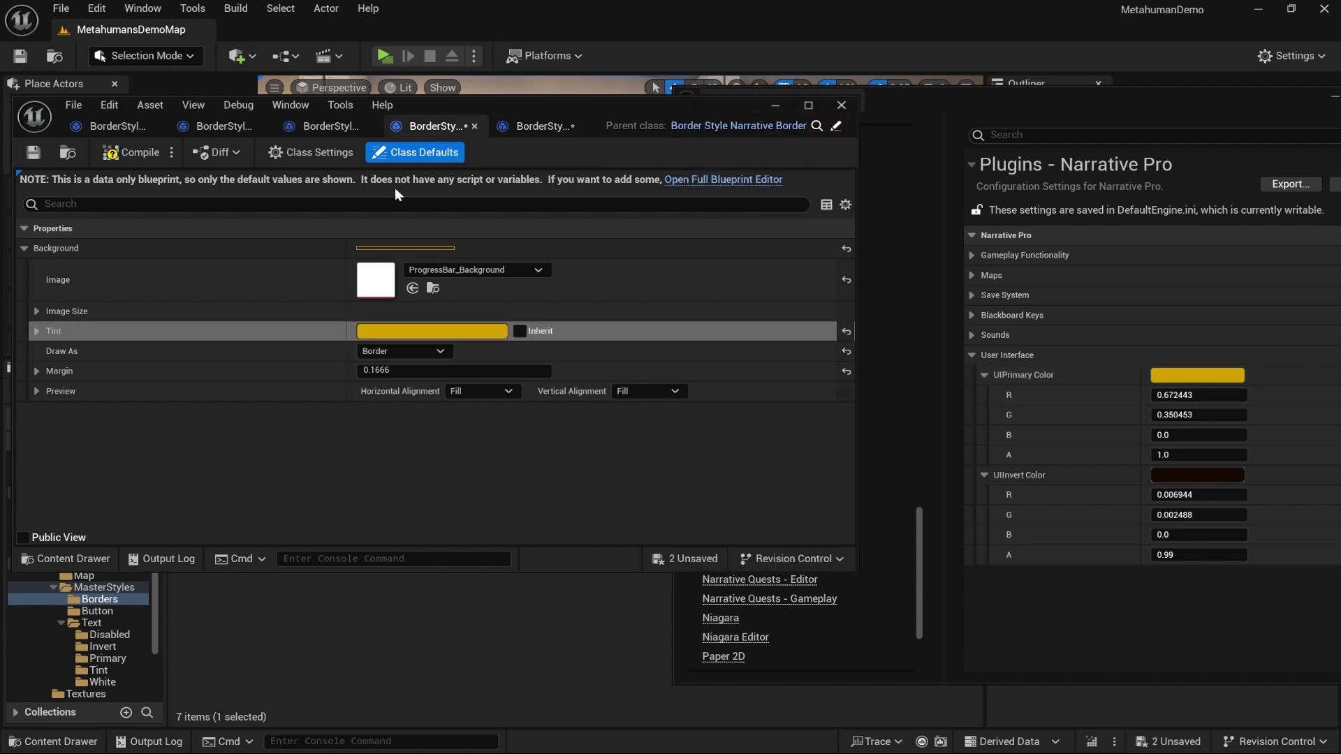
Copy UIInvert Color to the tint of BorderStyle_SolidInvert and UIPrimary Color to the tint of BorderStyle_SolidPrimary
left_click(325, 127)
left_click(1059, 478)
left_click(222, 126)
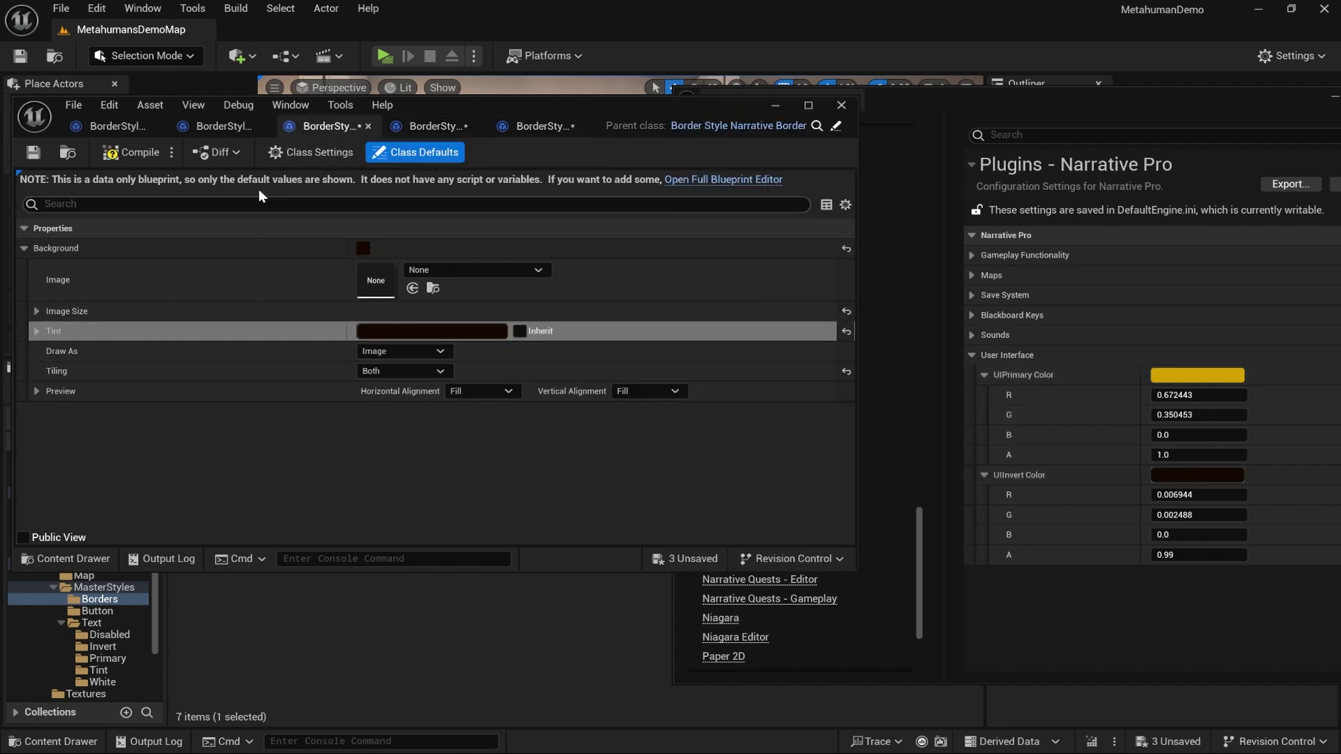
left_click(1040, 386)
left_click(211, 328)
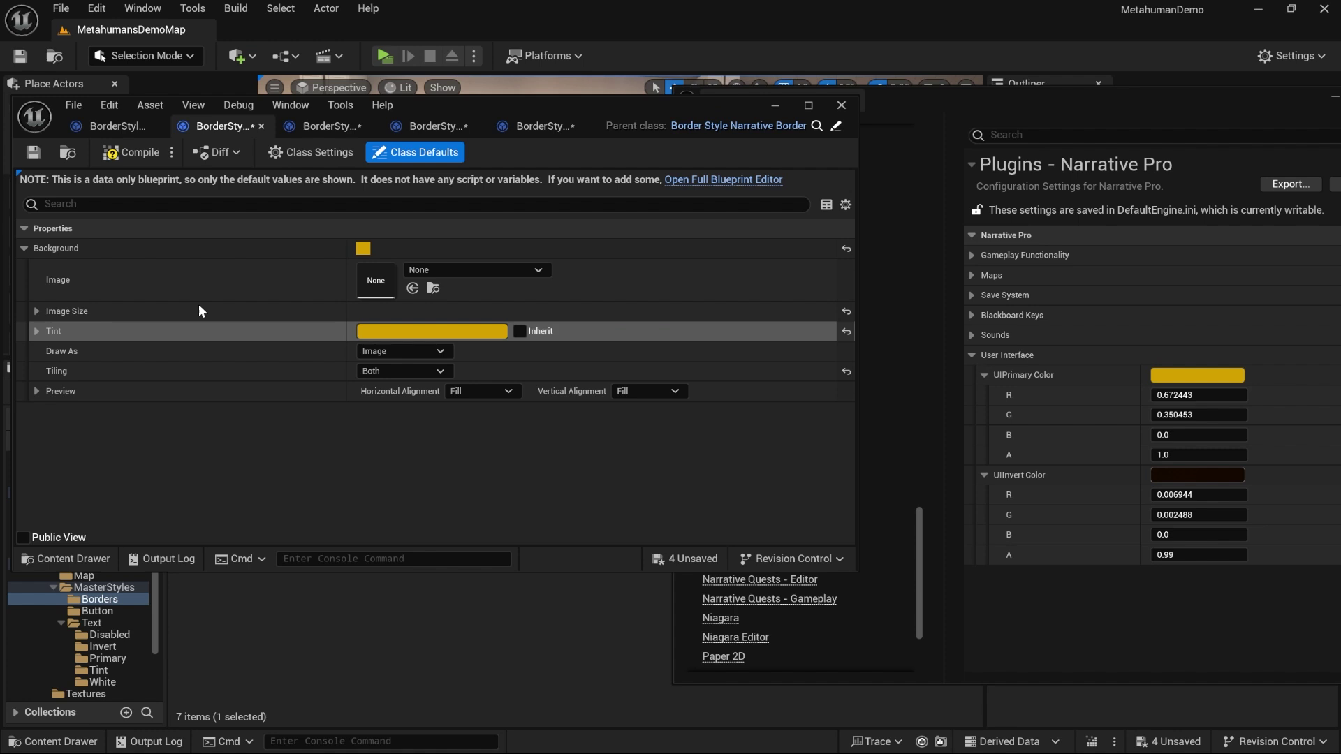
Save the four modified border style assets together
left_click(130, 128)
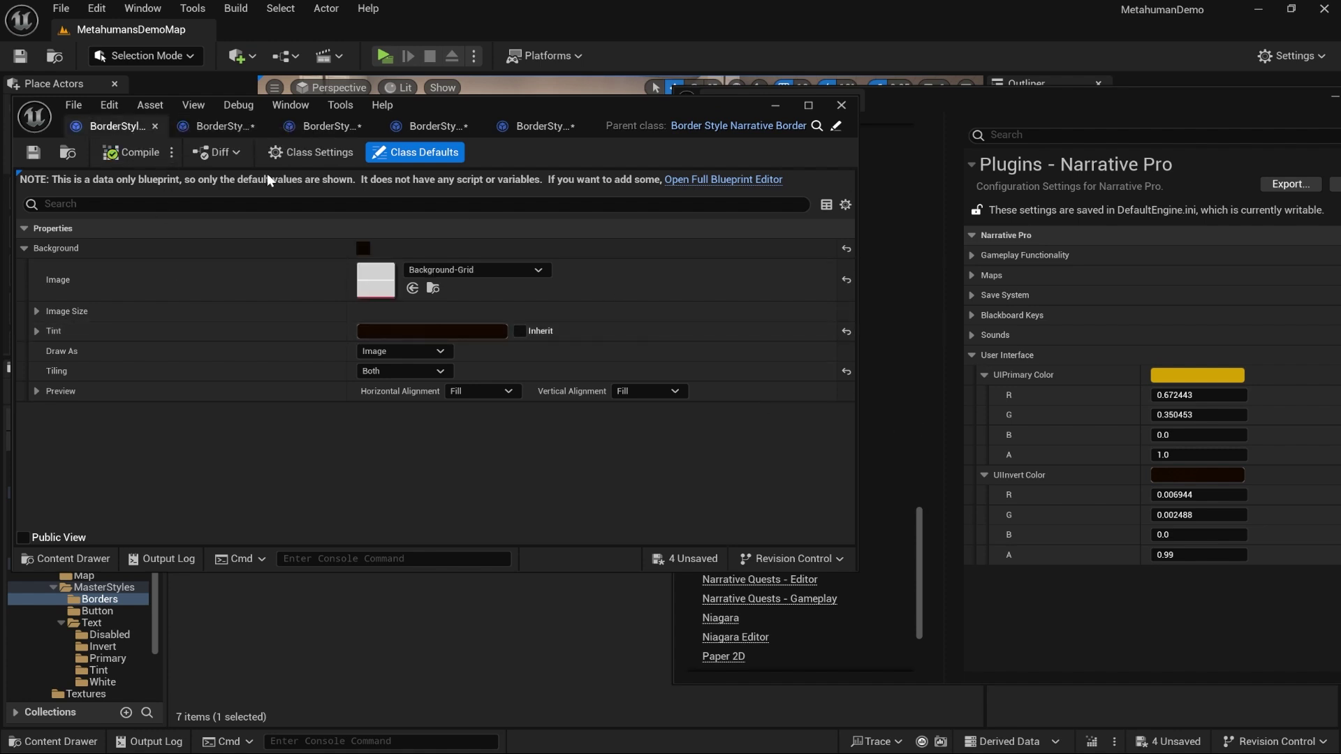
left_click(66, 110)
left_click(112, 213)
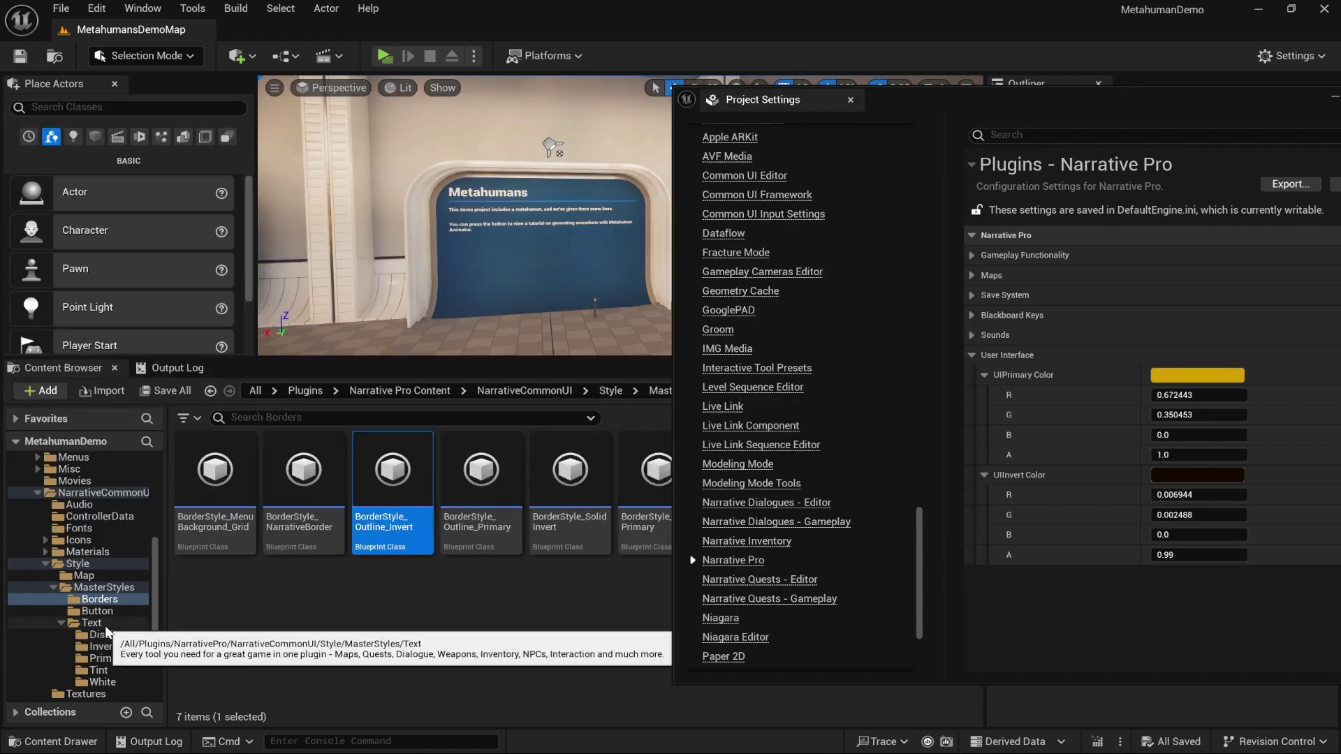
Open TextStyle_Master_Primary from the Primary folder of the master text styles
left_click(106, 625)
left_click(113, 659)
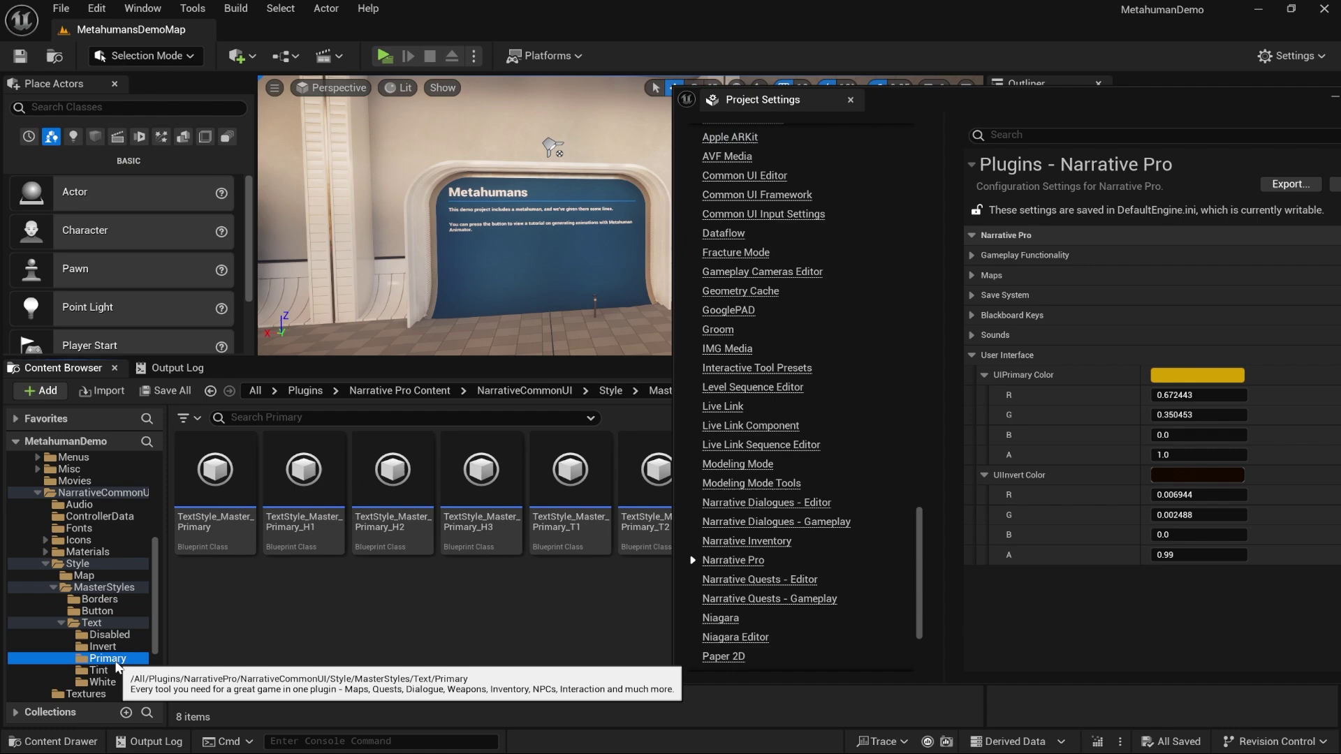
double_click(218, 539)
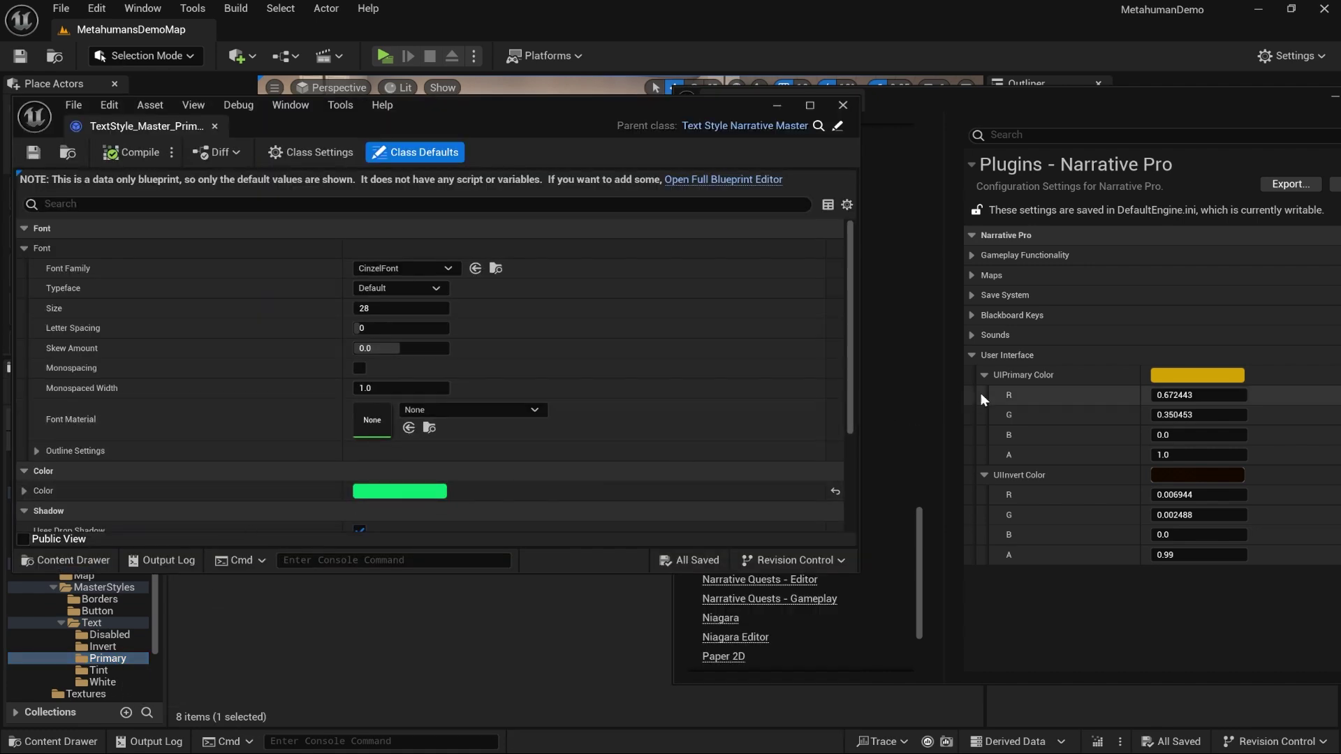
Copy UIPrimary Color from the project settings to the text color of TextStyle_Master_Primary, then compile and save it
right_click(1016, 372, "shift")
left_click(195, 495, "shift")
left_click(195, 492, "shift")
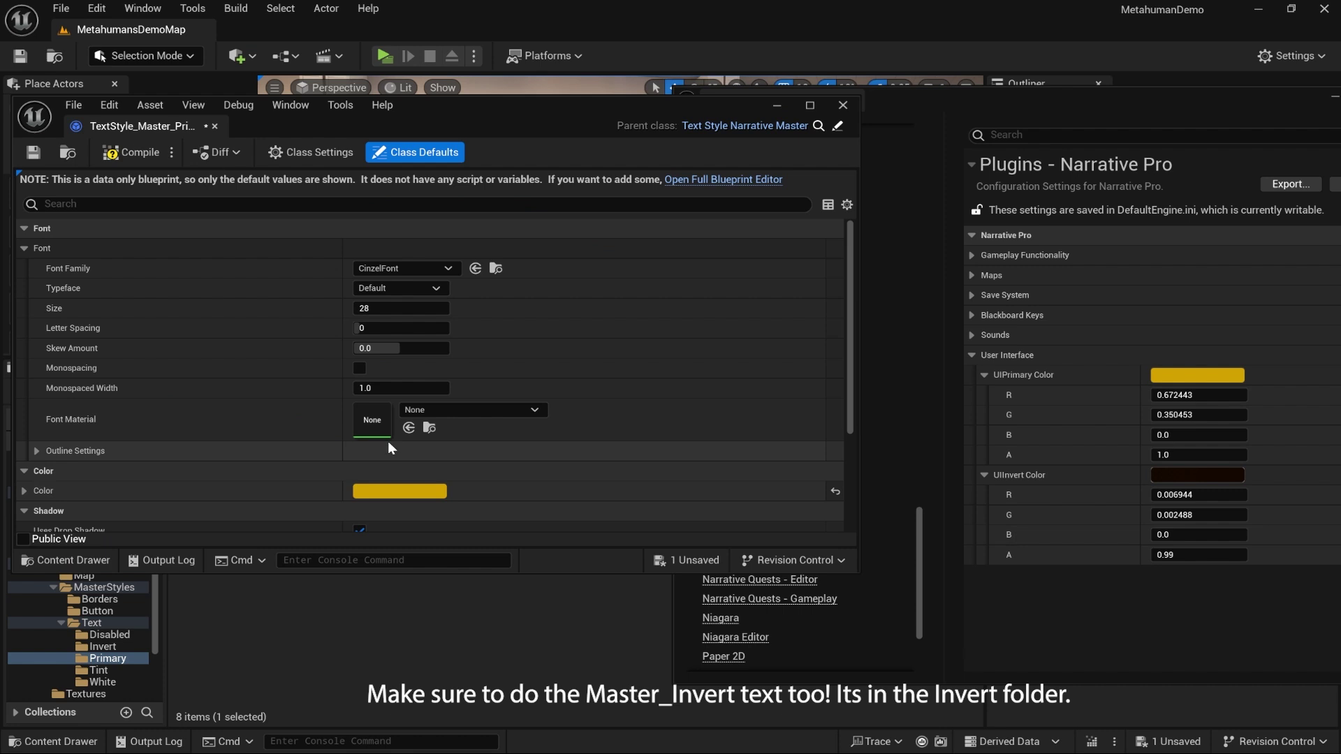
scroll(336, 433, "down", 5)
left_click(144, 155)
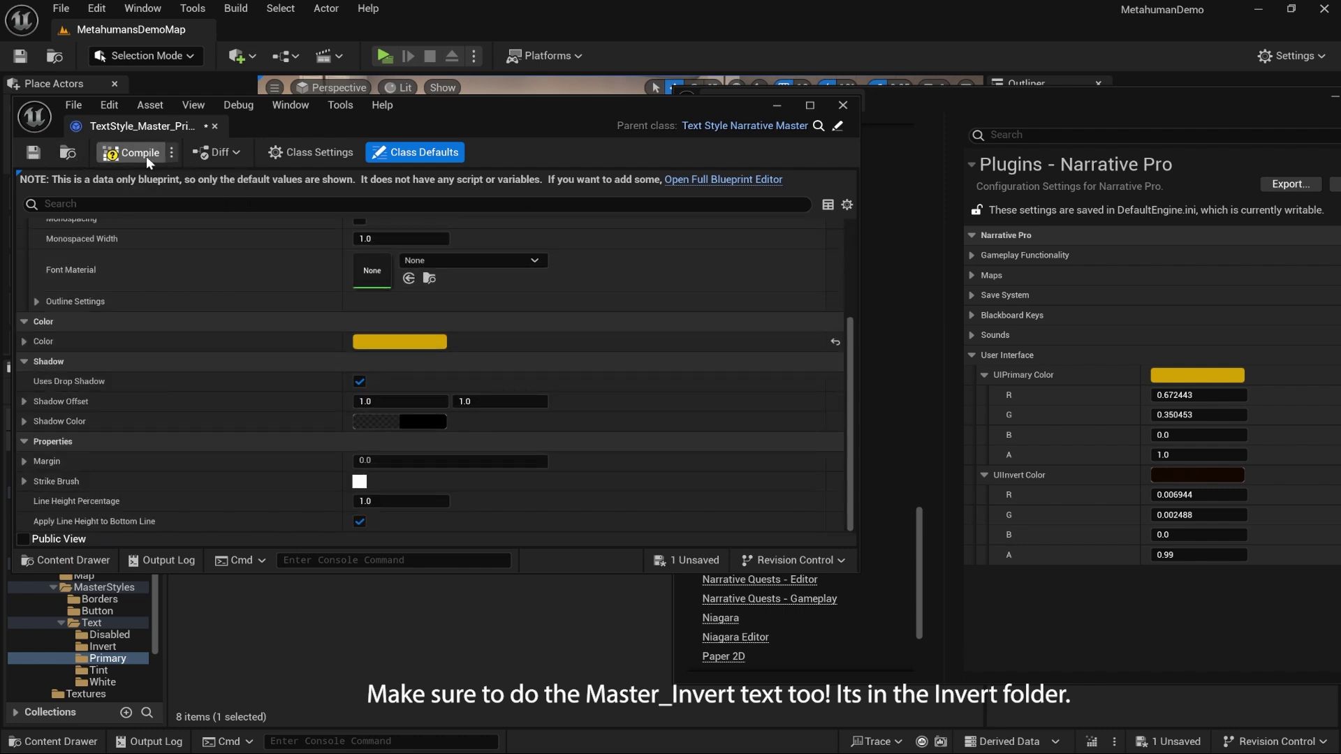
left_click(35, 151)
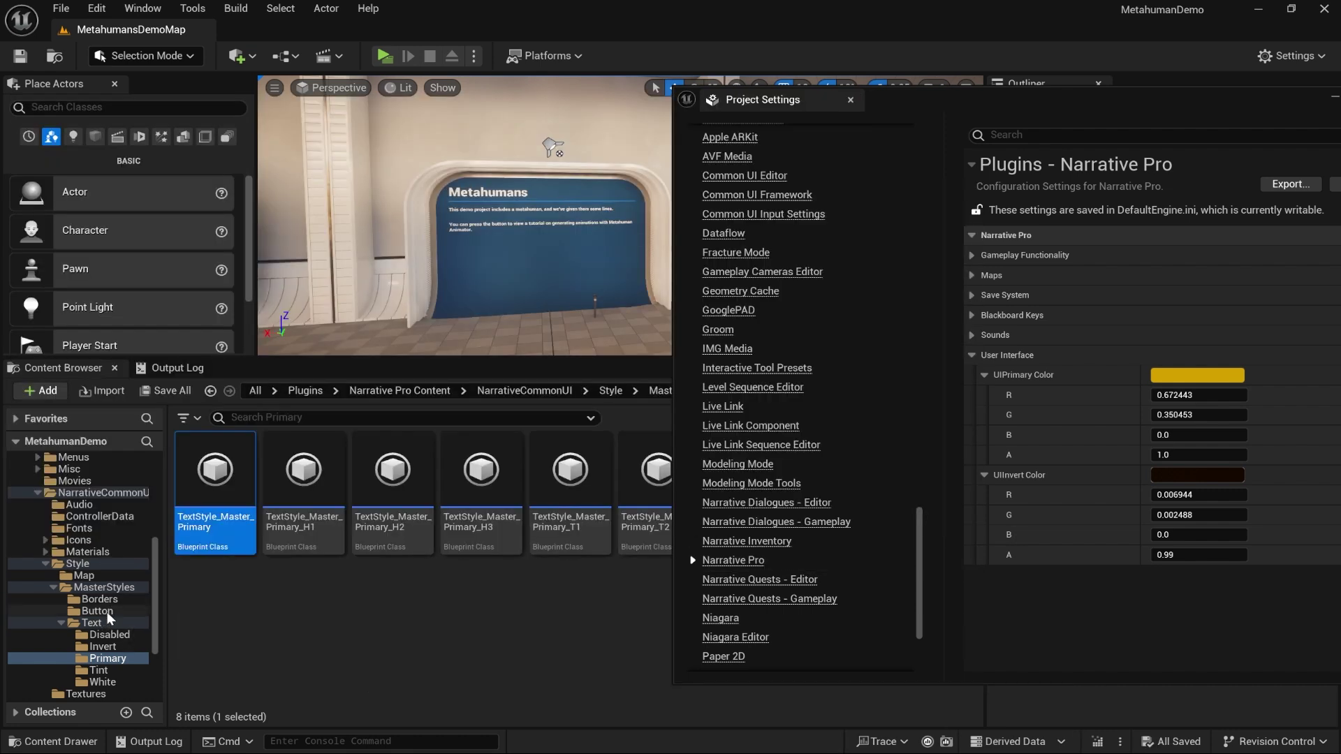
Move the Project Settings window aside and open ButtonStyle_NarrativeMaster from the Button master styles folder
left_click(98, 611)
left_click_drag(1078, 104, 1166, 111)
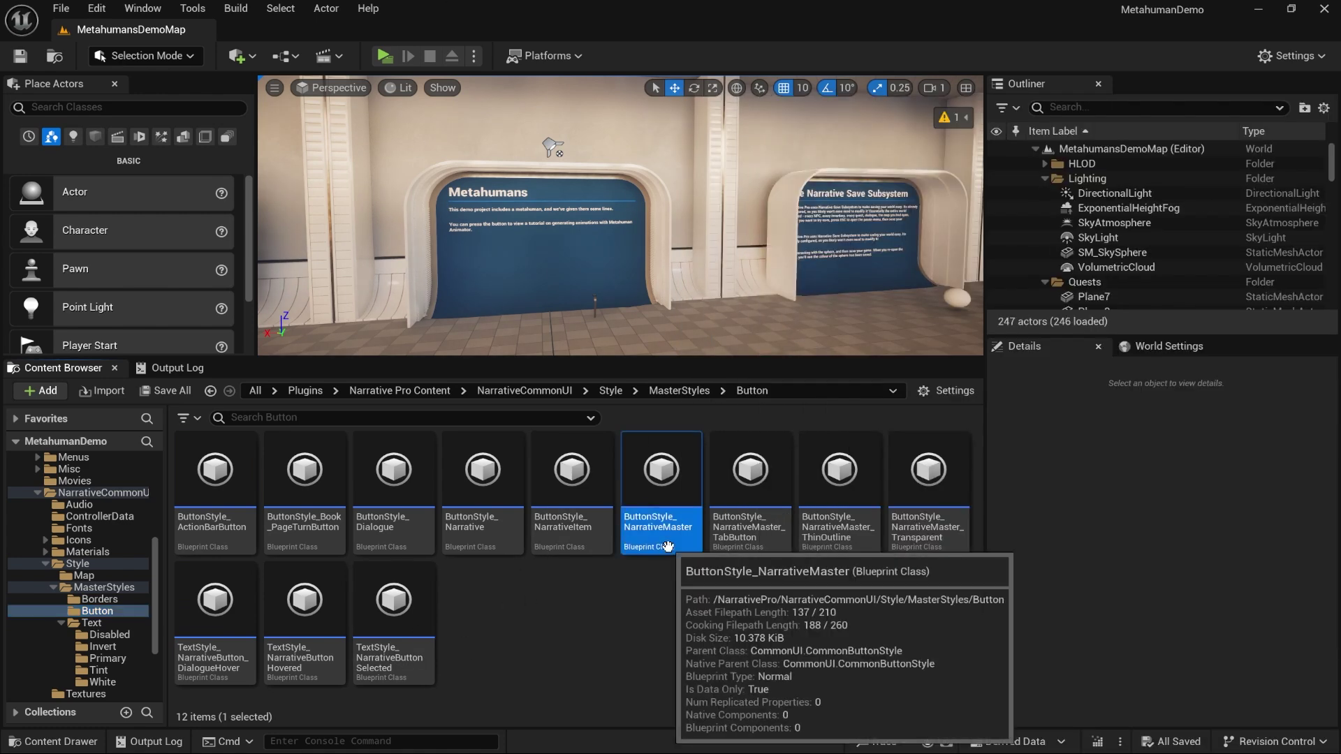
double_click(669, 547)
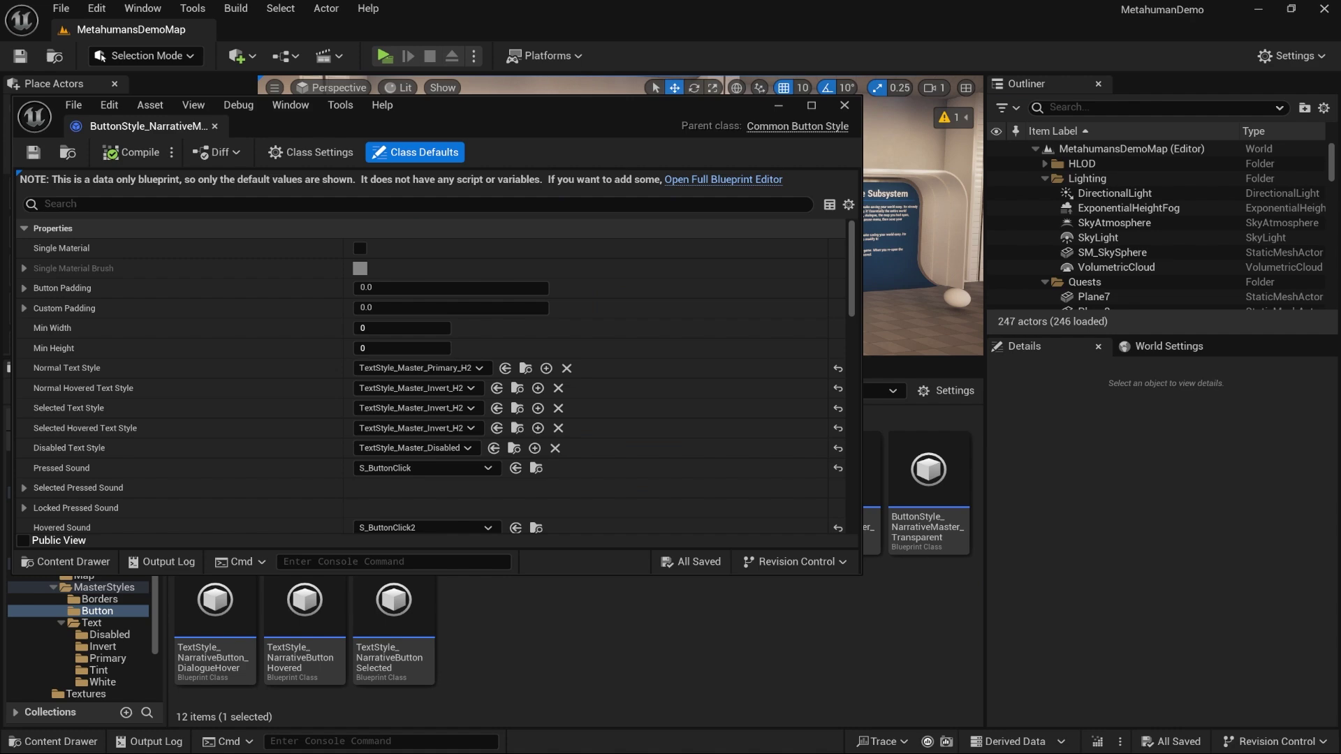
Copy UIPrimary Color to the Normal Base, Normal Hovered and Normal Pressed tints of ButtonStyle_NarrativeMaster
scroll(461, 430, "down", 10)
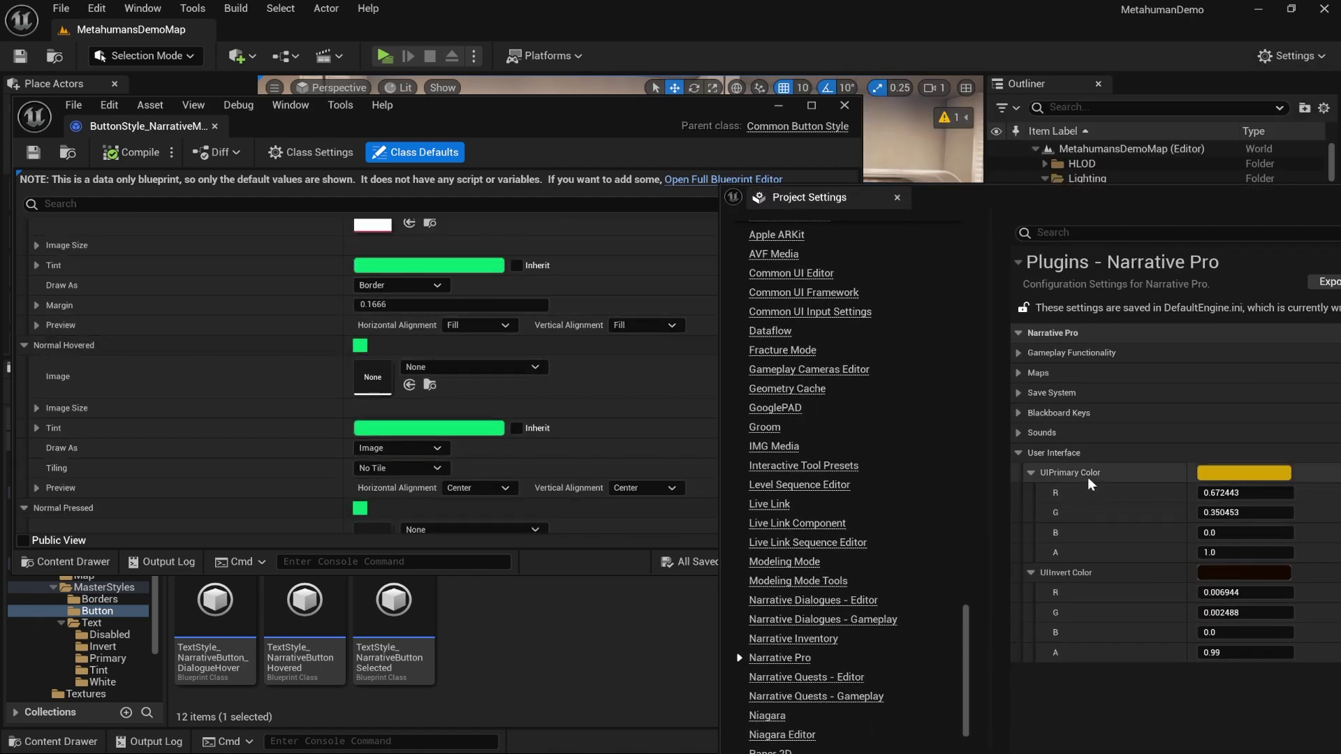
left_click(258, 270)
left_click(258, 268, "shift")
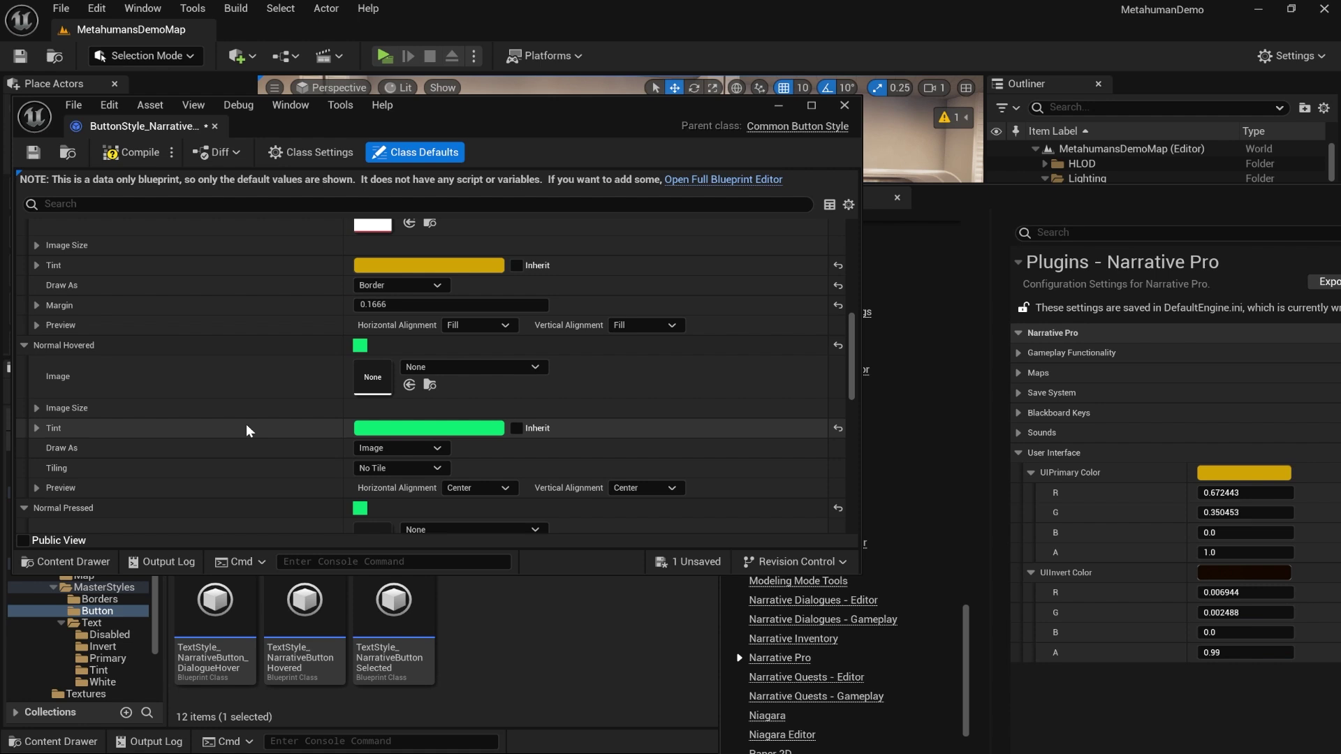
left_click(249, 426, "shift")
scroll(265, 400, "down", 1)
scroll(262, 392, "down", 10)
left_click(261, 334, "shift")
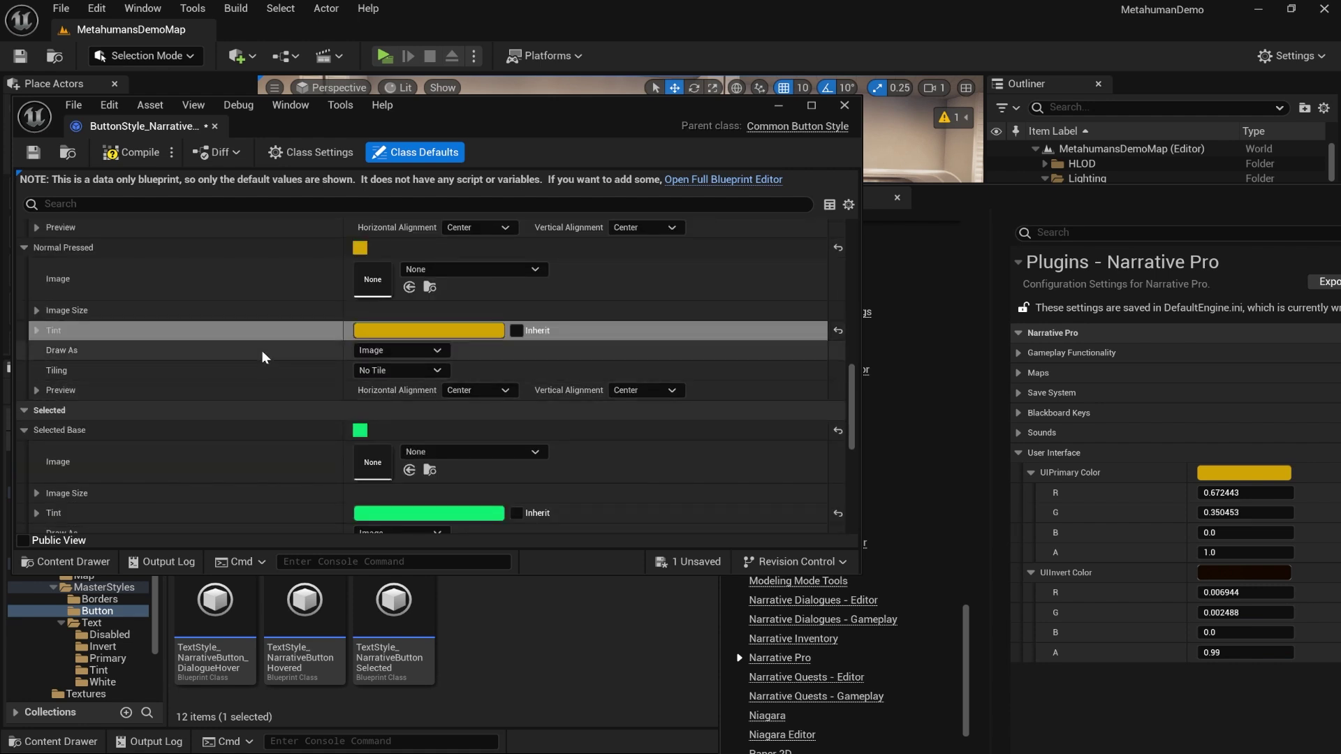
Apply the copied UIPrimary Color to the Selected Base, Selected Hovered and Selected Pressed tints, and save ButtonStyle_NarrativeMaster
scroll(254, 384, "down", 12)
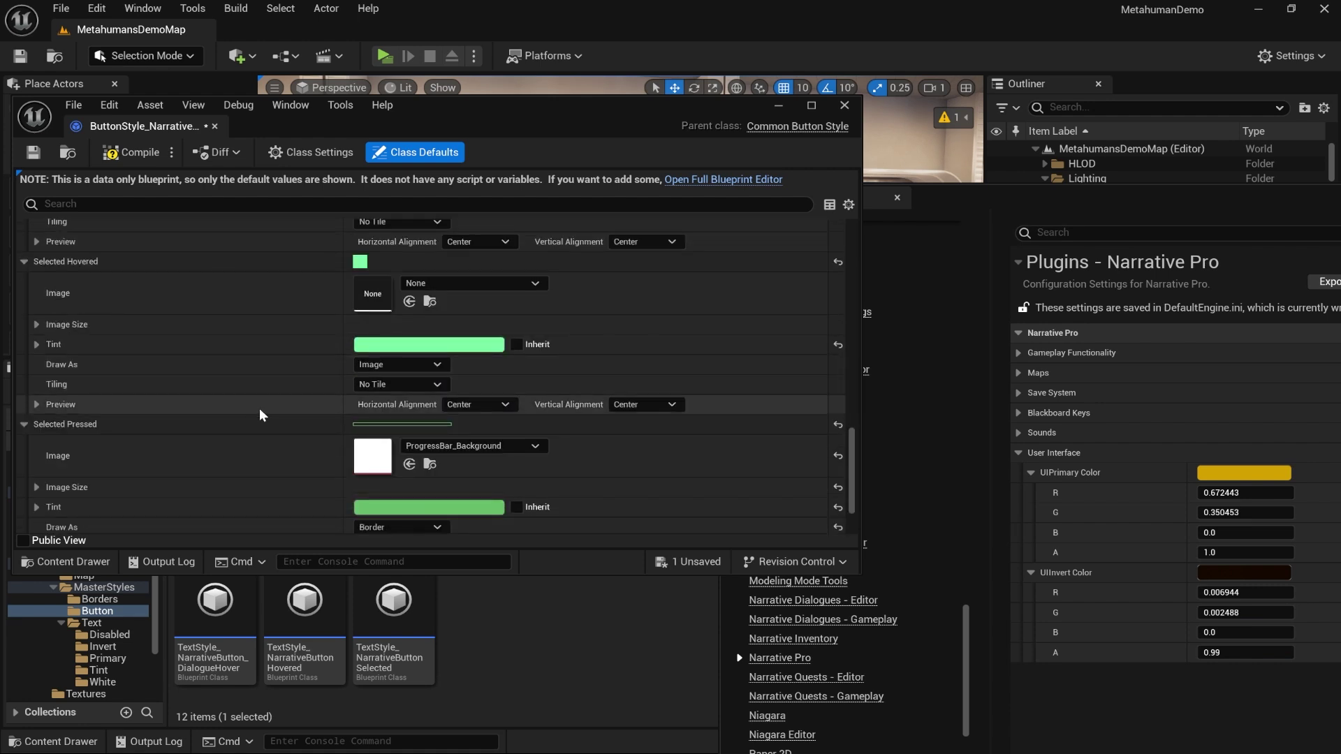
left_click(183, 350, "shift")
scroll(252, 384, "down", 4)
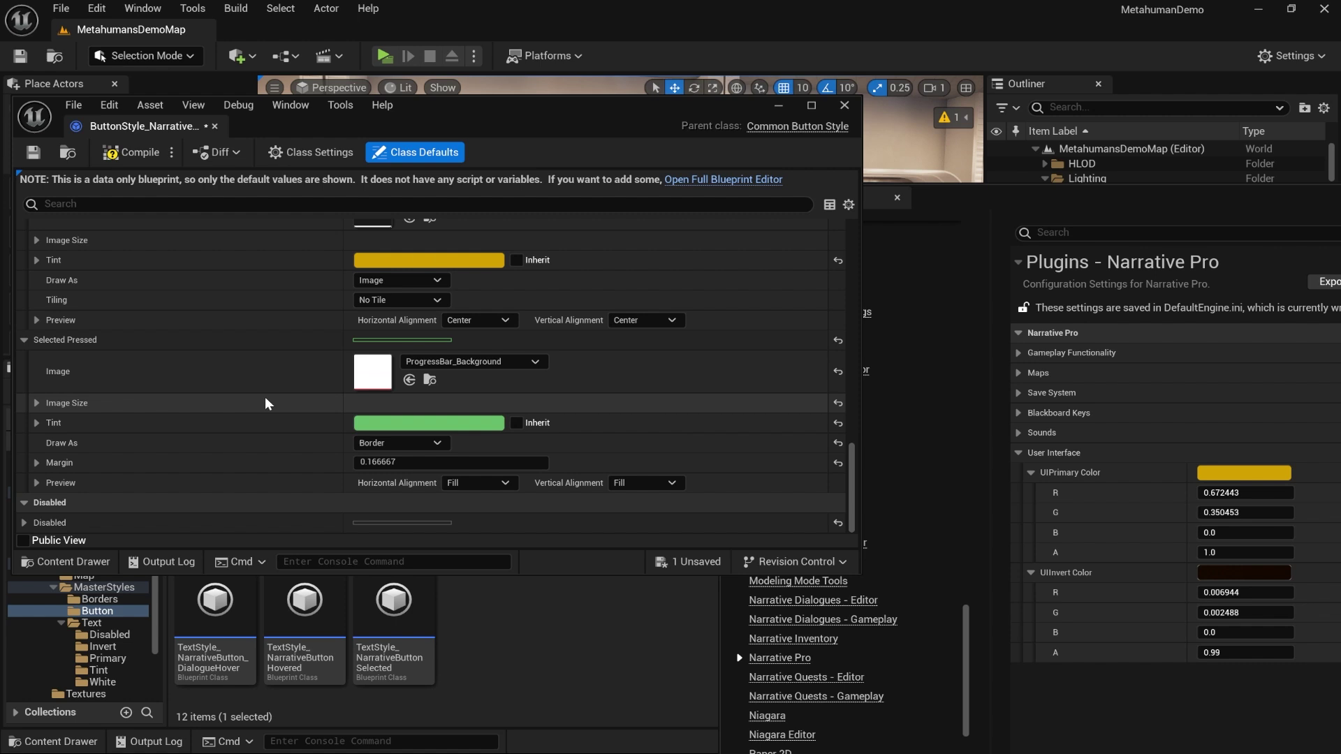
left_click(249, 422, "shift")
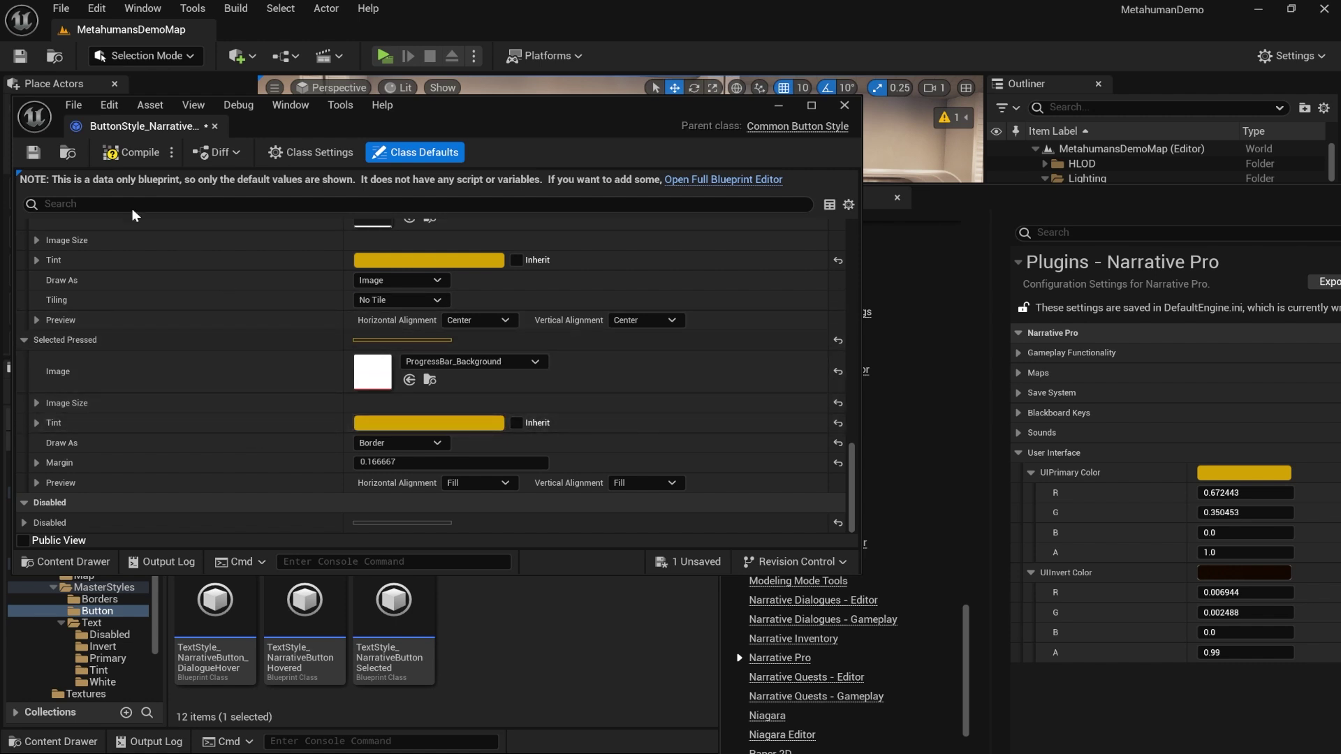
left_click(33, 153)
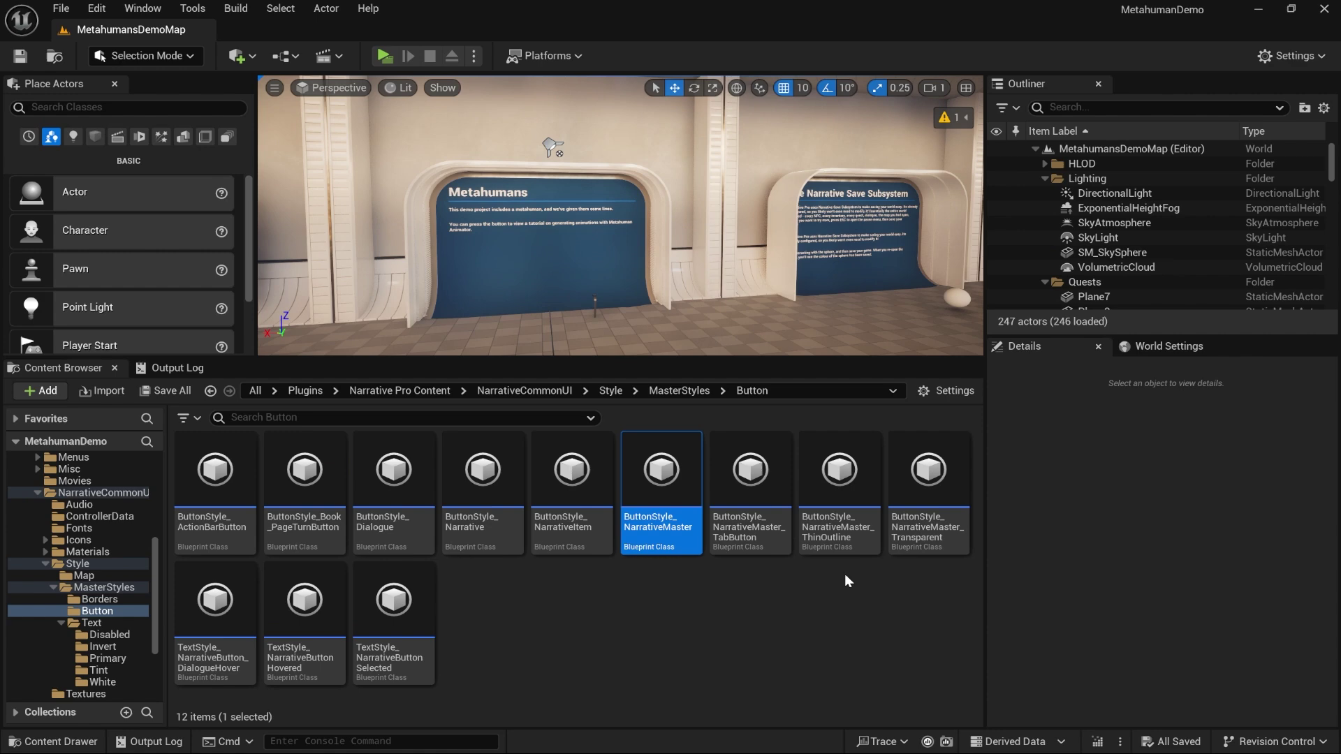
Open ButtonStyle_NarrativeMaster_ThinOutline and ButtonStyle_NarrativeItem, moving the editor window so the remaining button style assets are reachable
left_click(840, 535)
double_click(840, 535)
left_click_drag(518, 135, 868, 161)
double_click(553, 512)
Apply the copied UIPrimary Color to the Normal Base and Normal Pressed tints of ButtonStyle_NarrativeItem
scroll(743, 413, "down", 10)
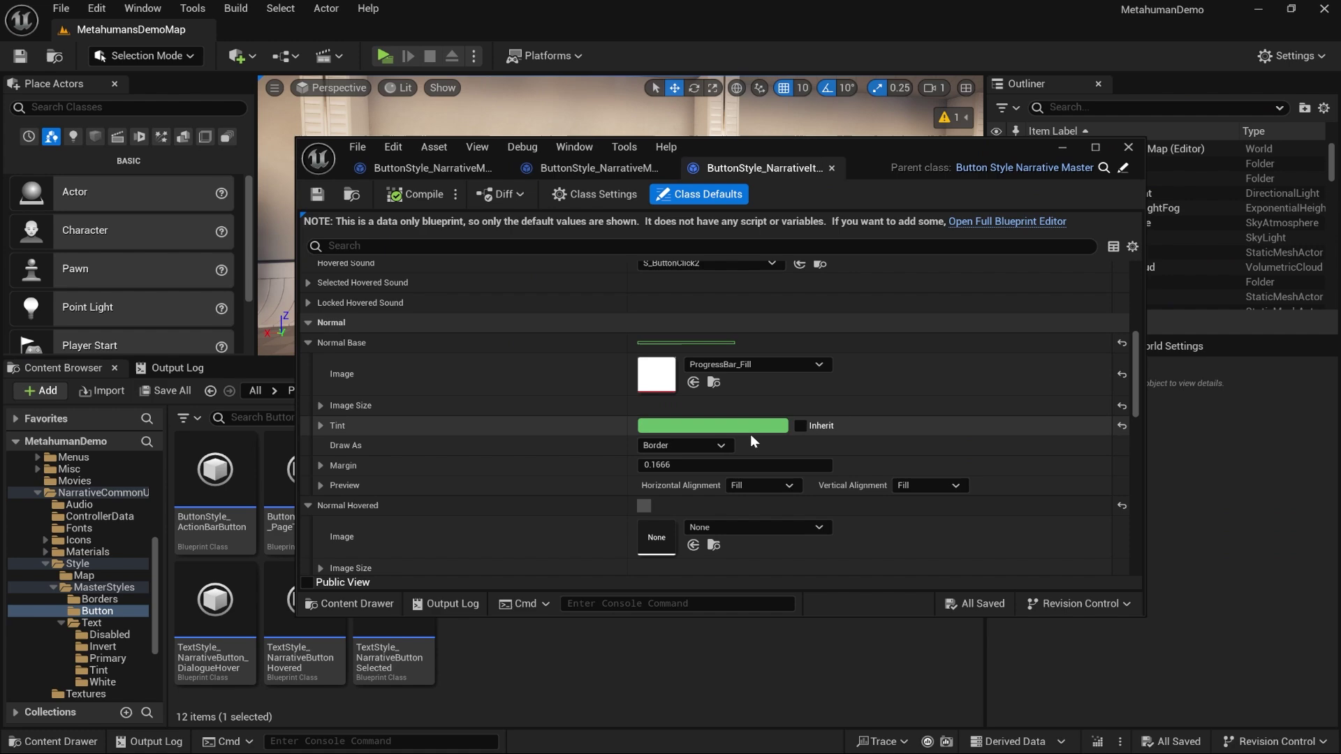
left_click(574, 382, "shift")
scroll(531, 440, "down", 7)
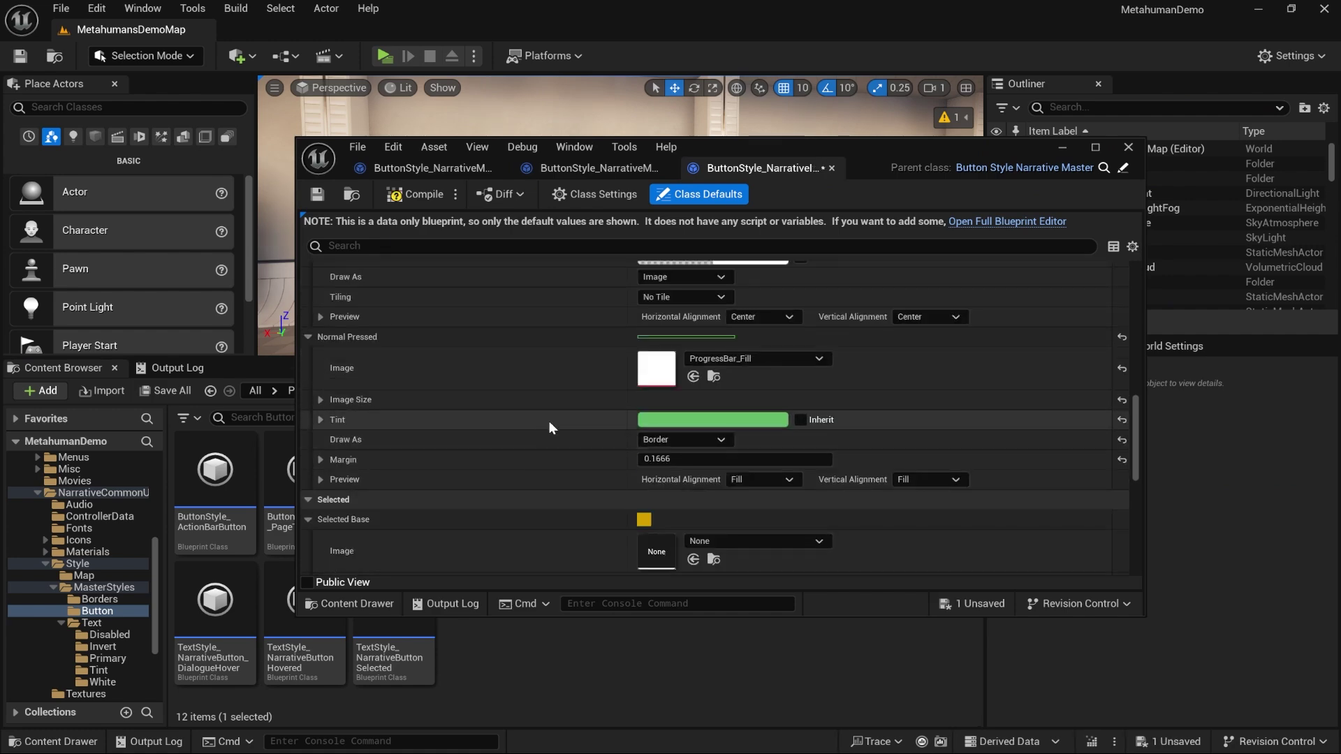
left_click(557, 424, "shift")
scroll(569, 447, "down", 5)
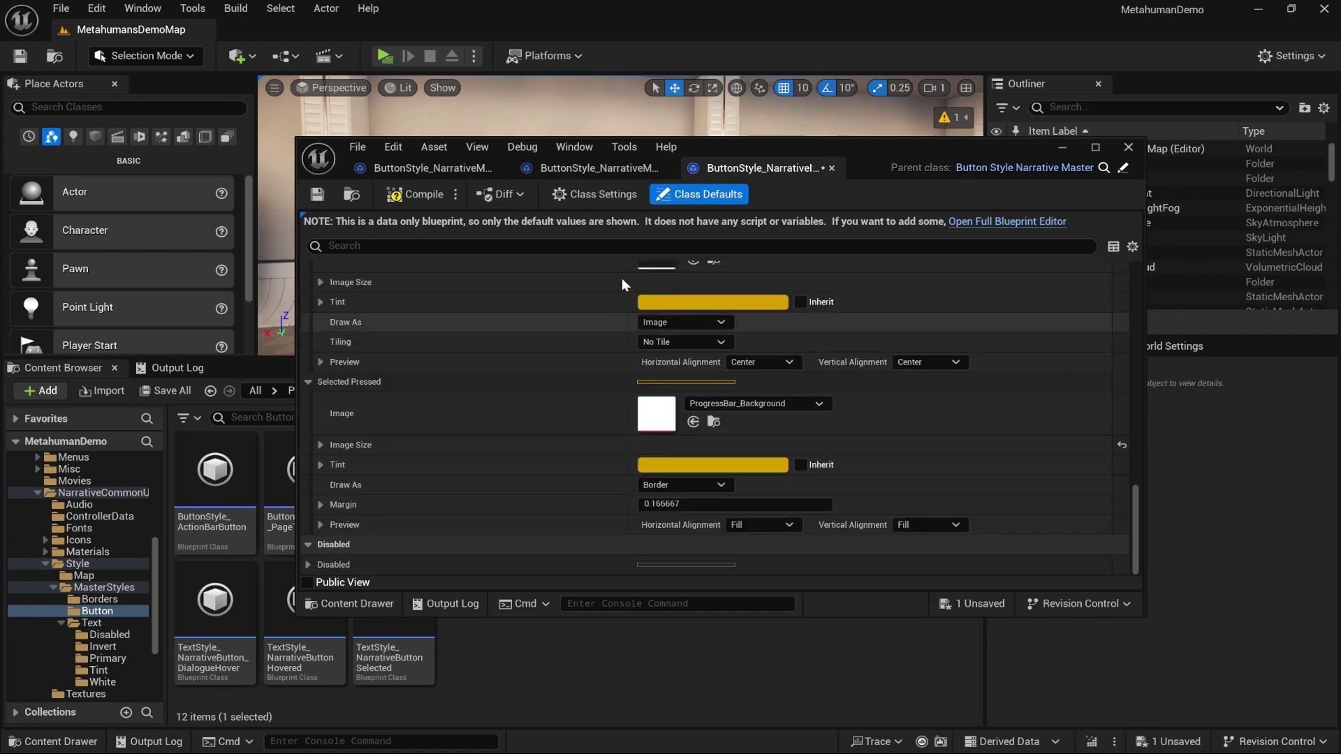
Check the state tints in ButtonStyle_NarrativeMaster_ThinOutline and ButtonStyle_NarrativeMaster
left_click(604, 174)
scroll(591, 371, "down", 20)
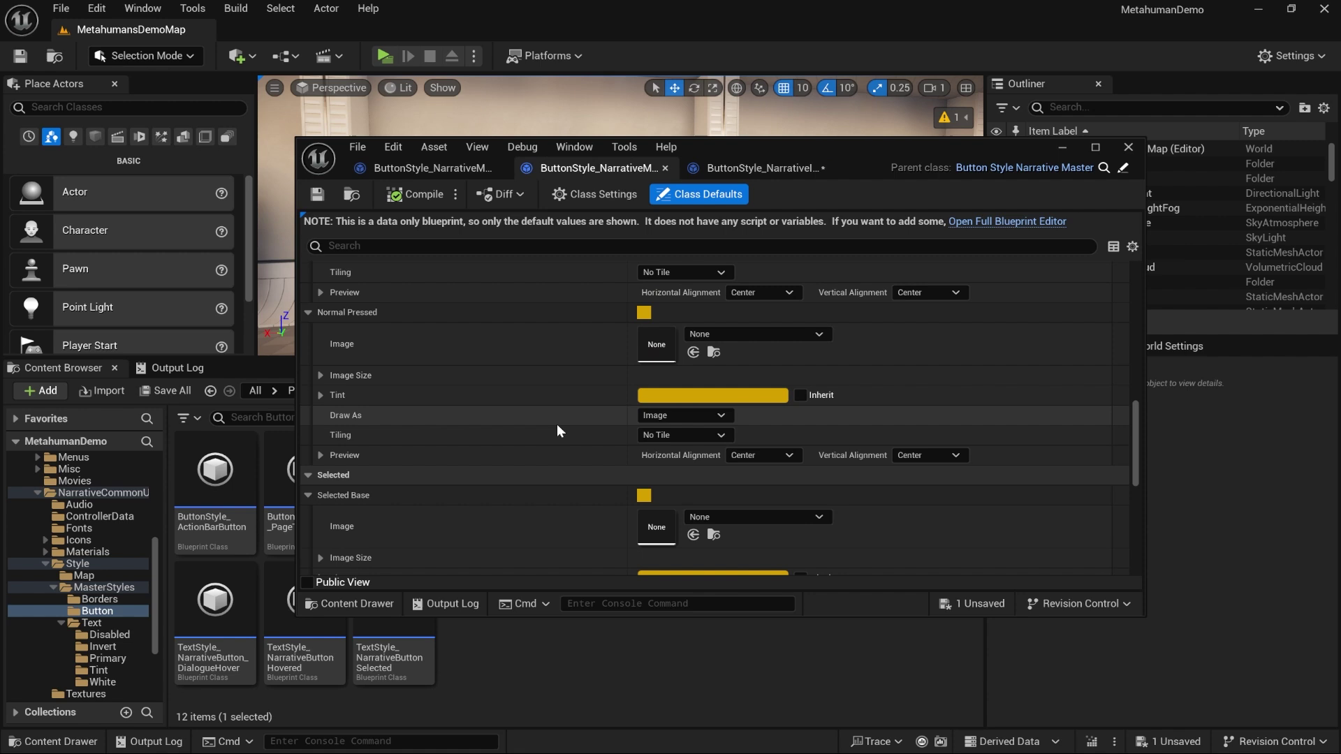
scroll(564, 440, "down", 3)
left_click(419, 167)
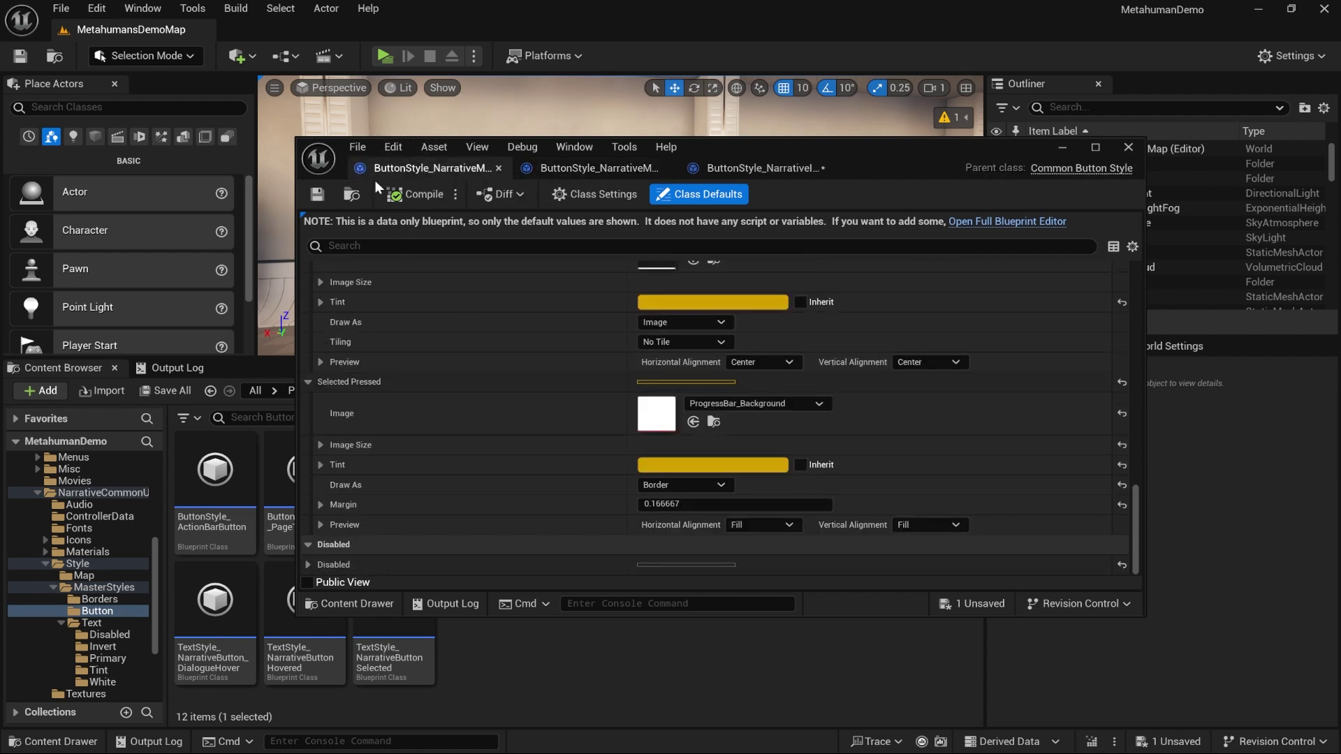
Play the level and inspect the inventory menu's colors, including the rifle ammo item's description text
left_click(388, 53)
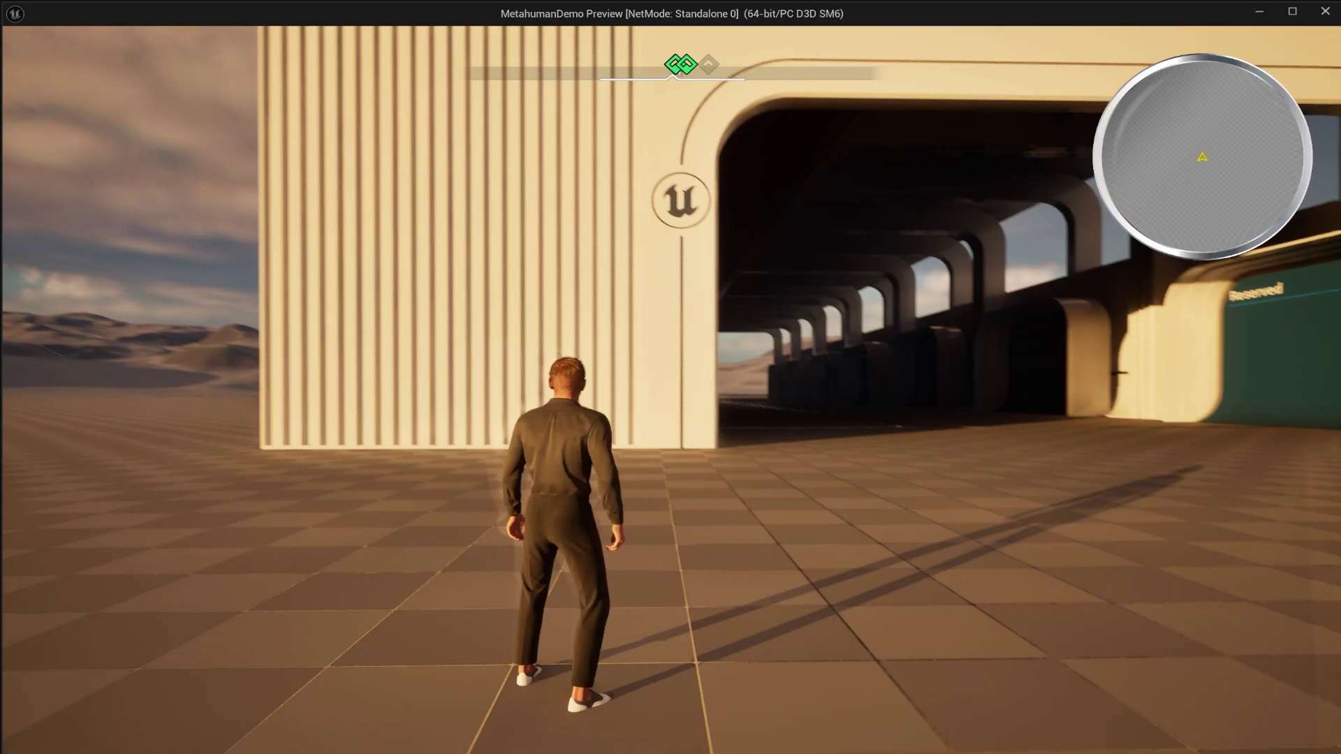
key("i")
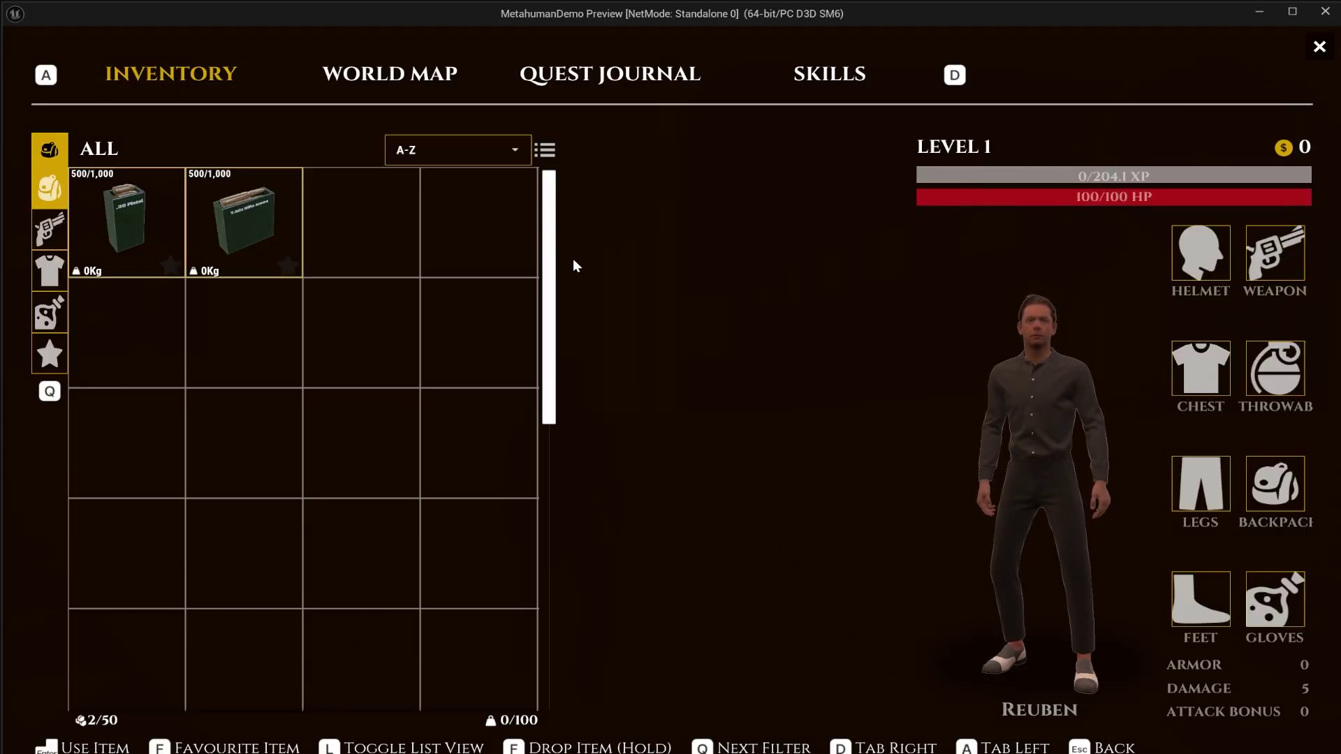
mouse_move(246, 231)
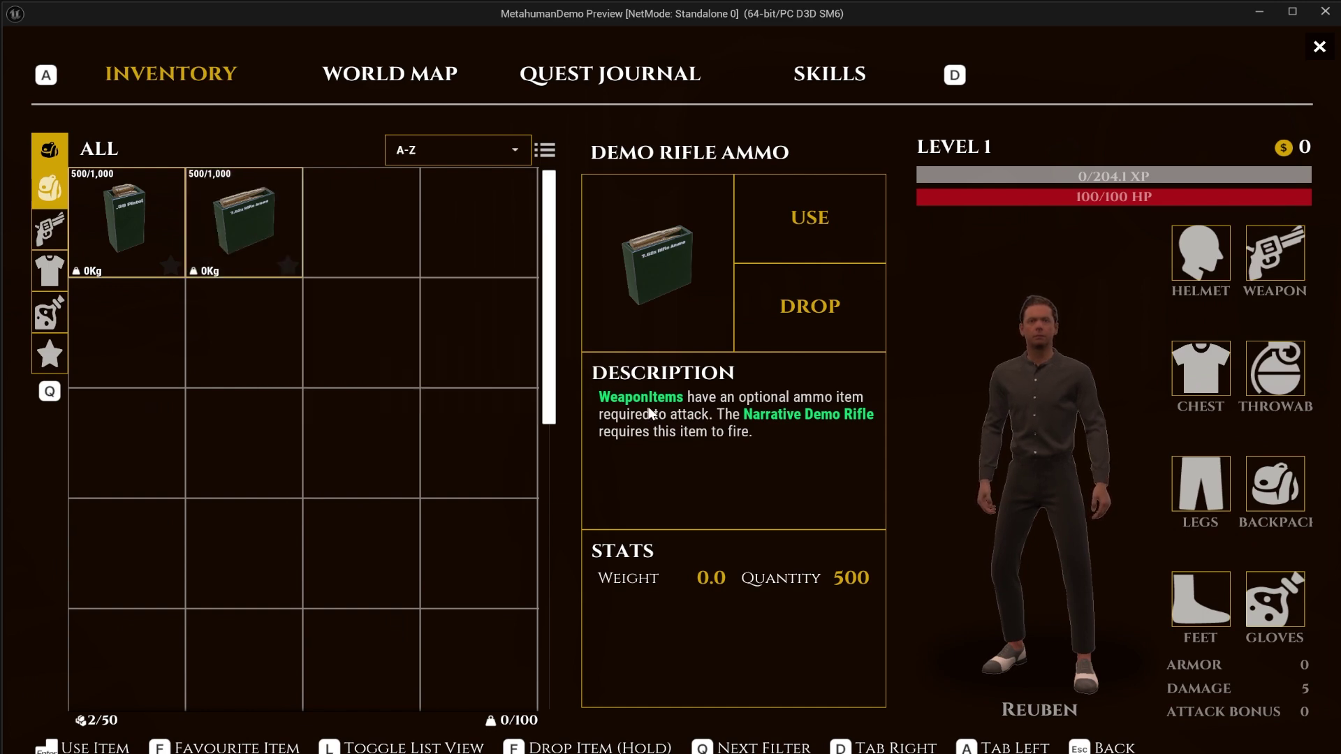
key("Escape")
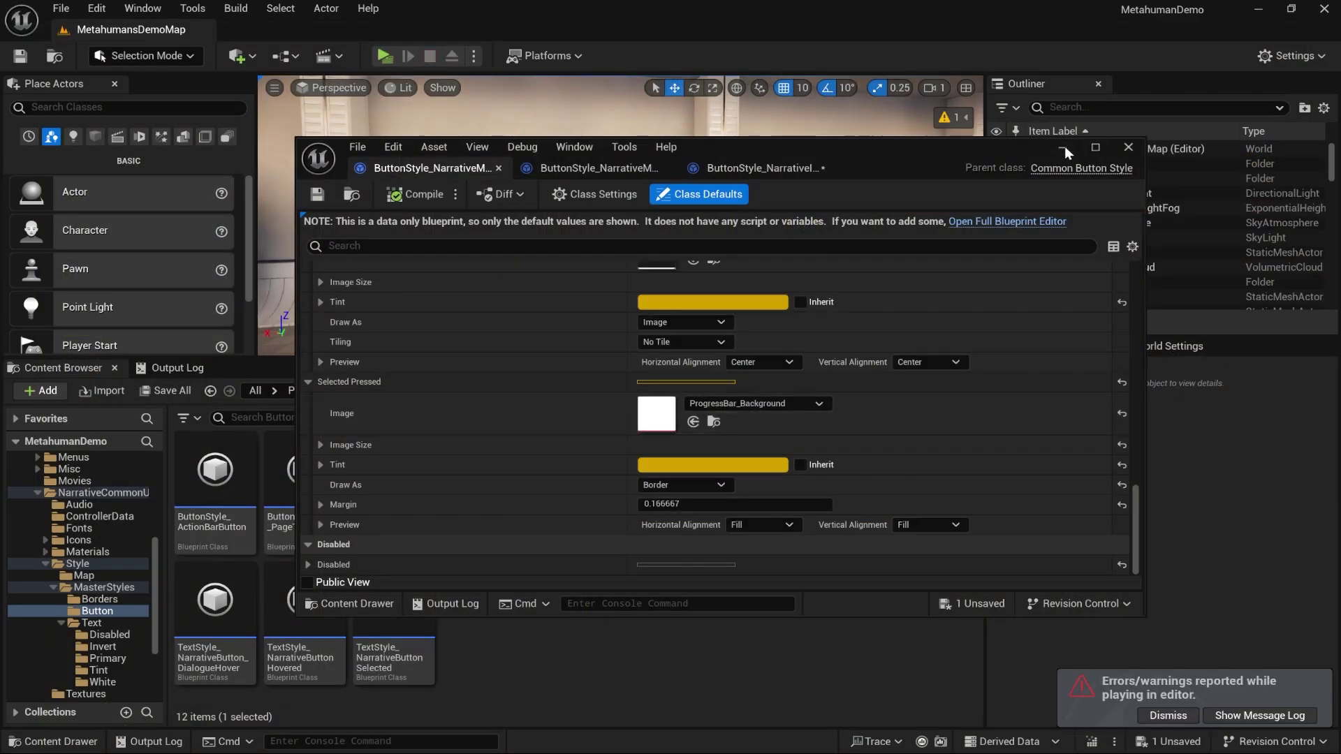
Open the DT_RichText_NarrativeInventory data table from NarrativeInventory > NarrativeUI > Assets
left_click(1062, 149)
scroll(74, 513, "up", 3)
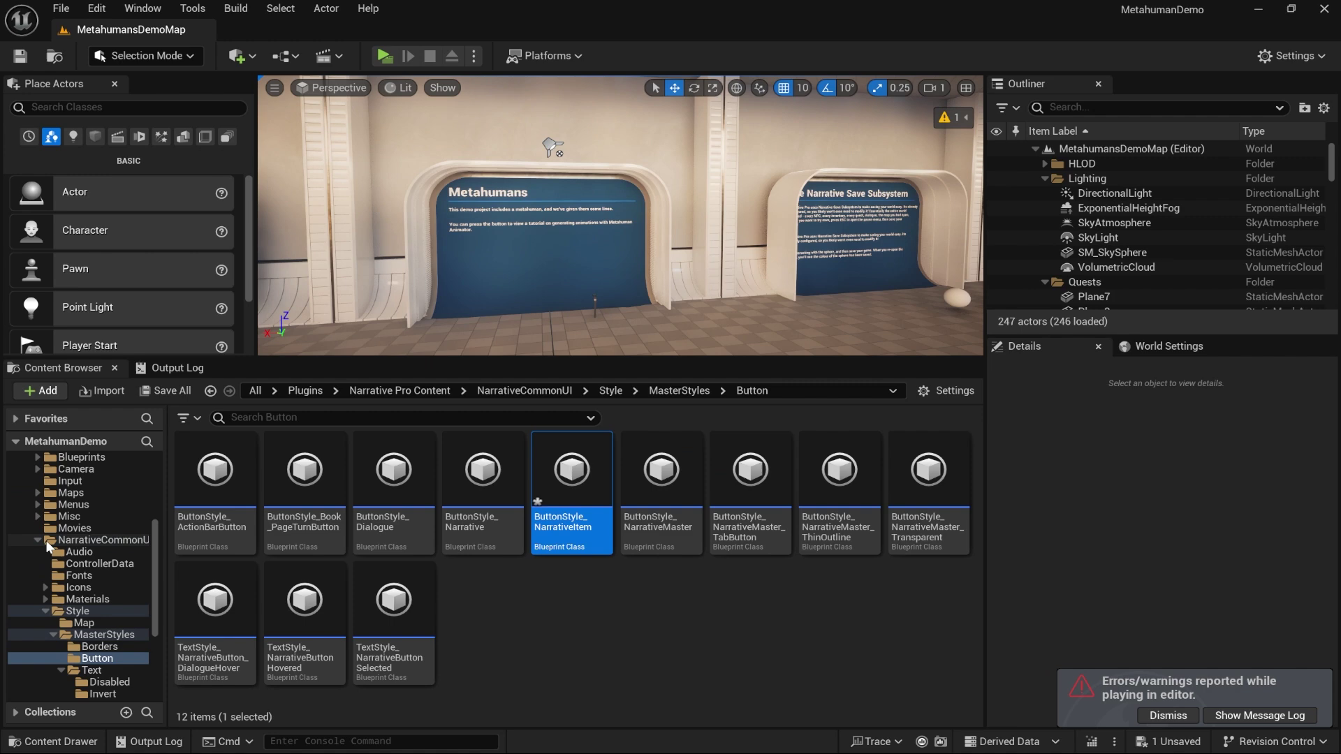
left_click(38, 541)
left_click(97, 609)
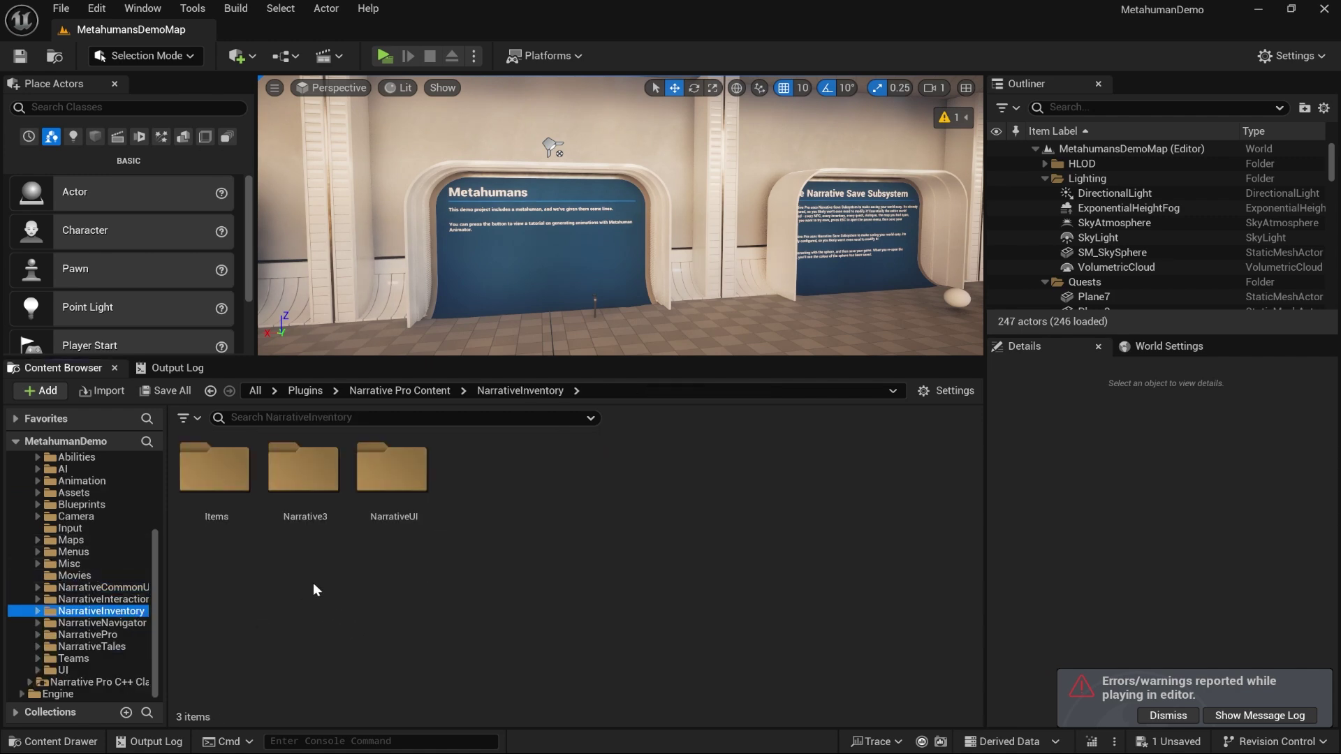
double_click(391, 475)
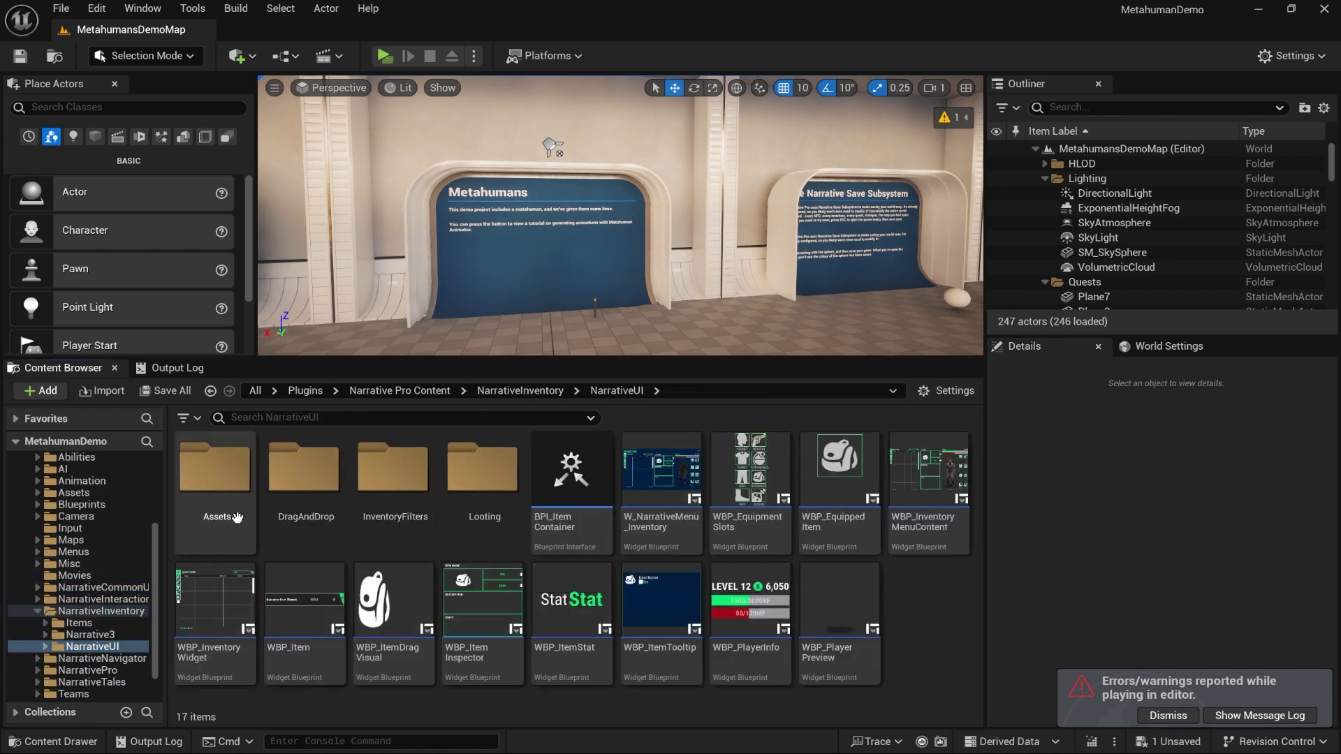
double_click(237, 517)
double_click(395, 504)
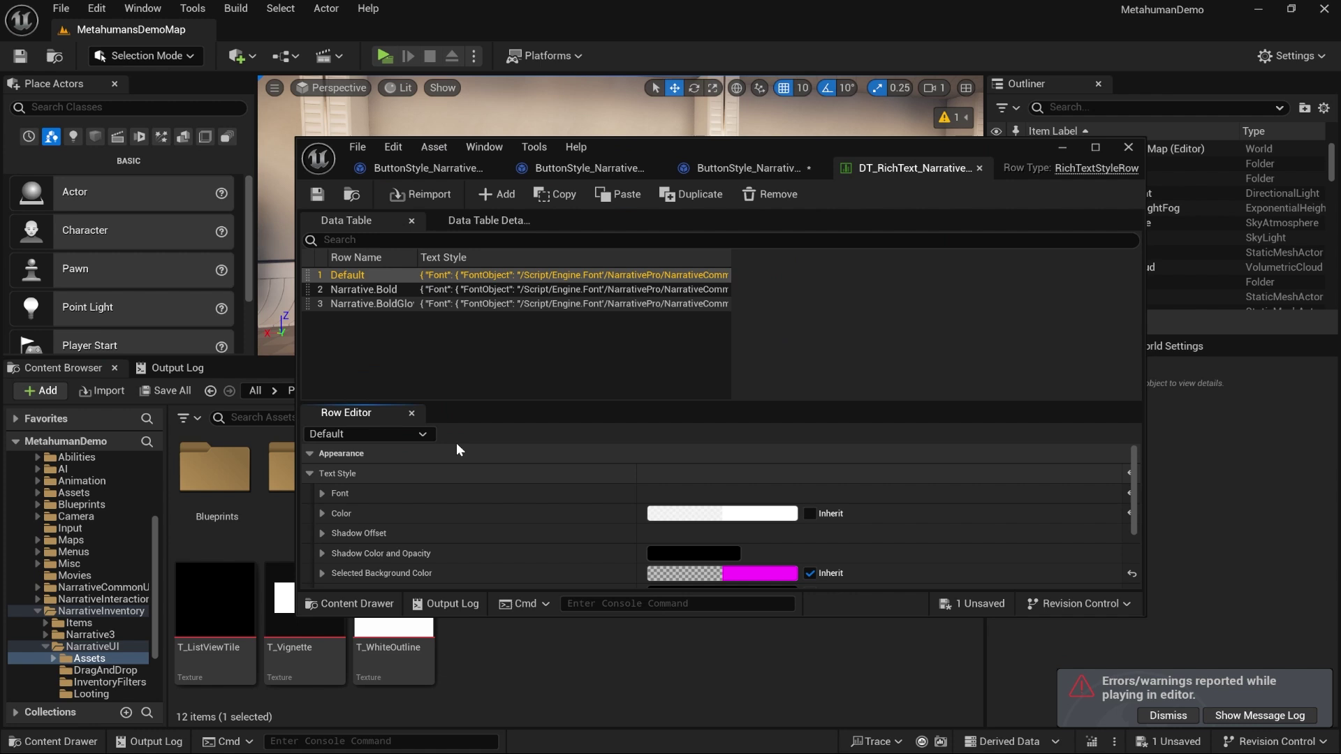
Apply the copied UIPrimary Color to the Narrative.BoldGlow row's text color, save the data table as writable, and close the editor
left_click(396, 304)
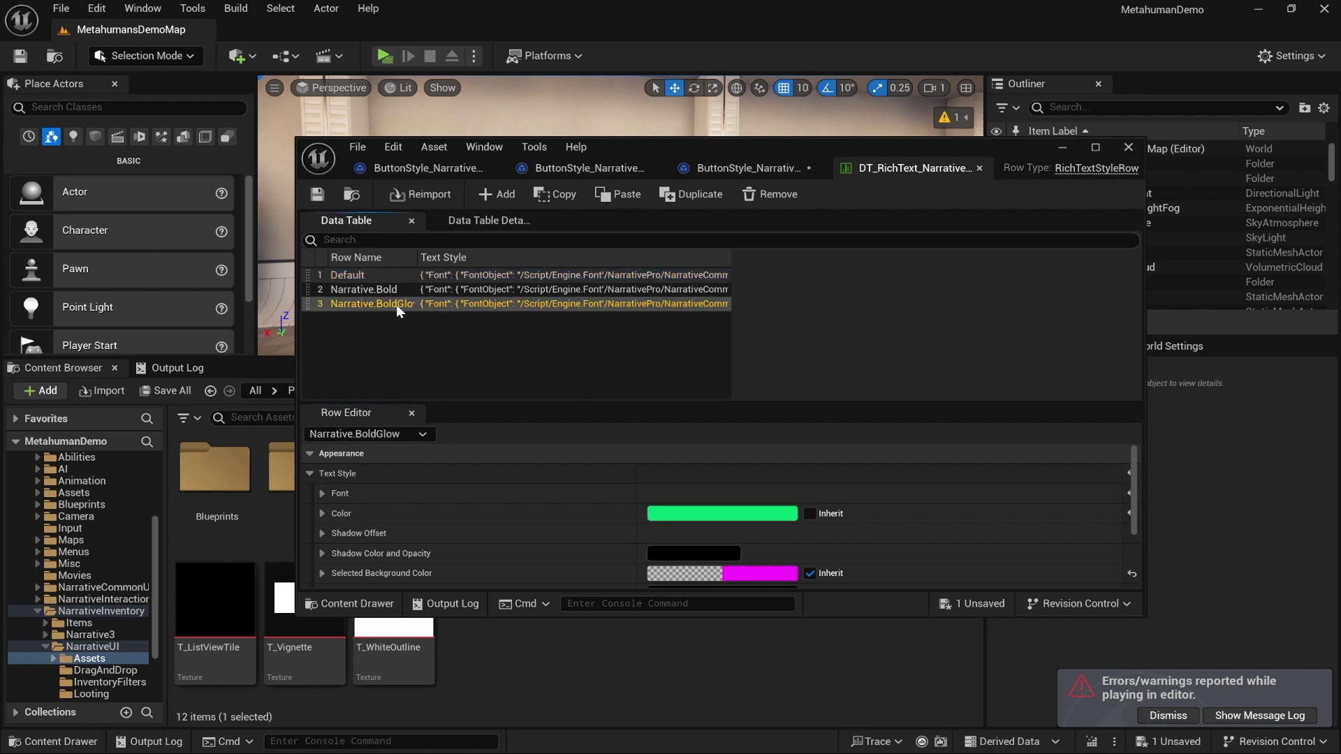
left_click(418, 510, "shift")
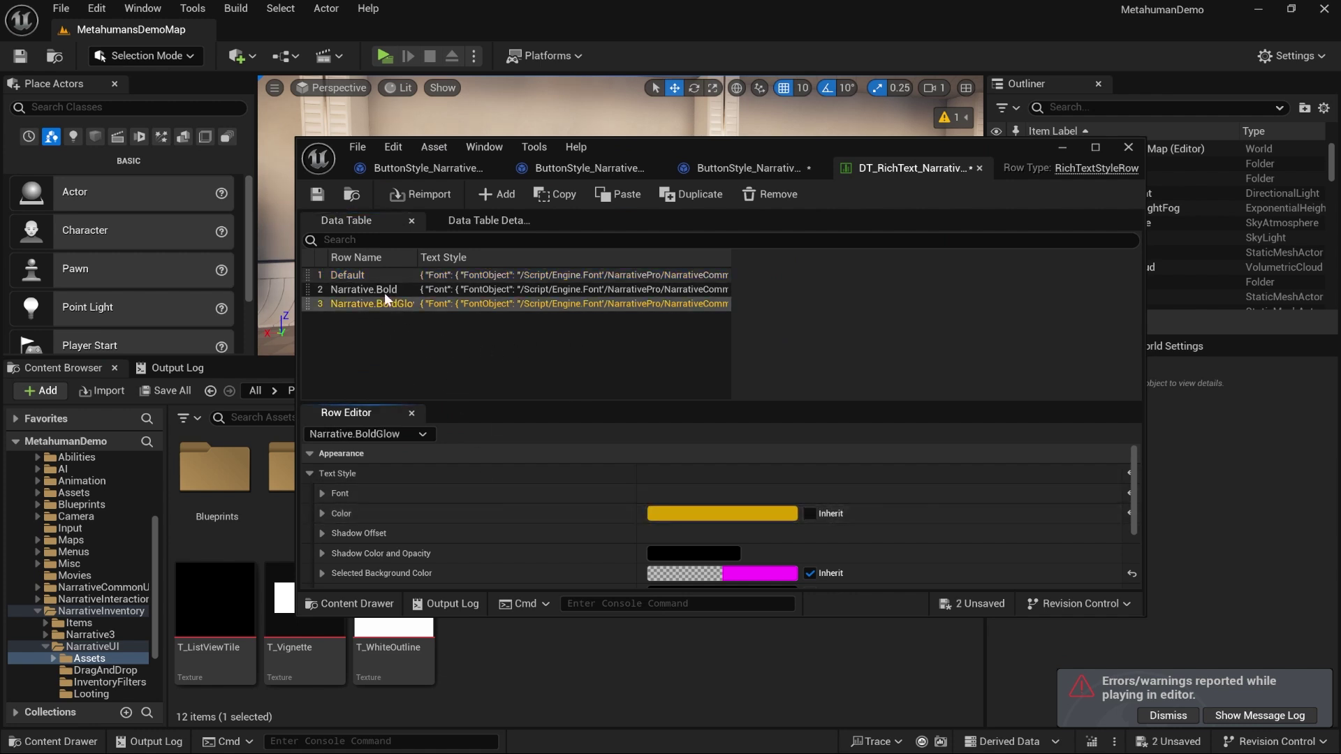
left_click(317, 194)
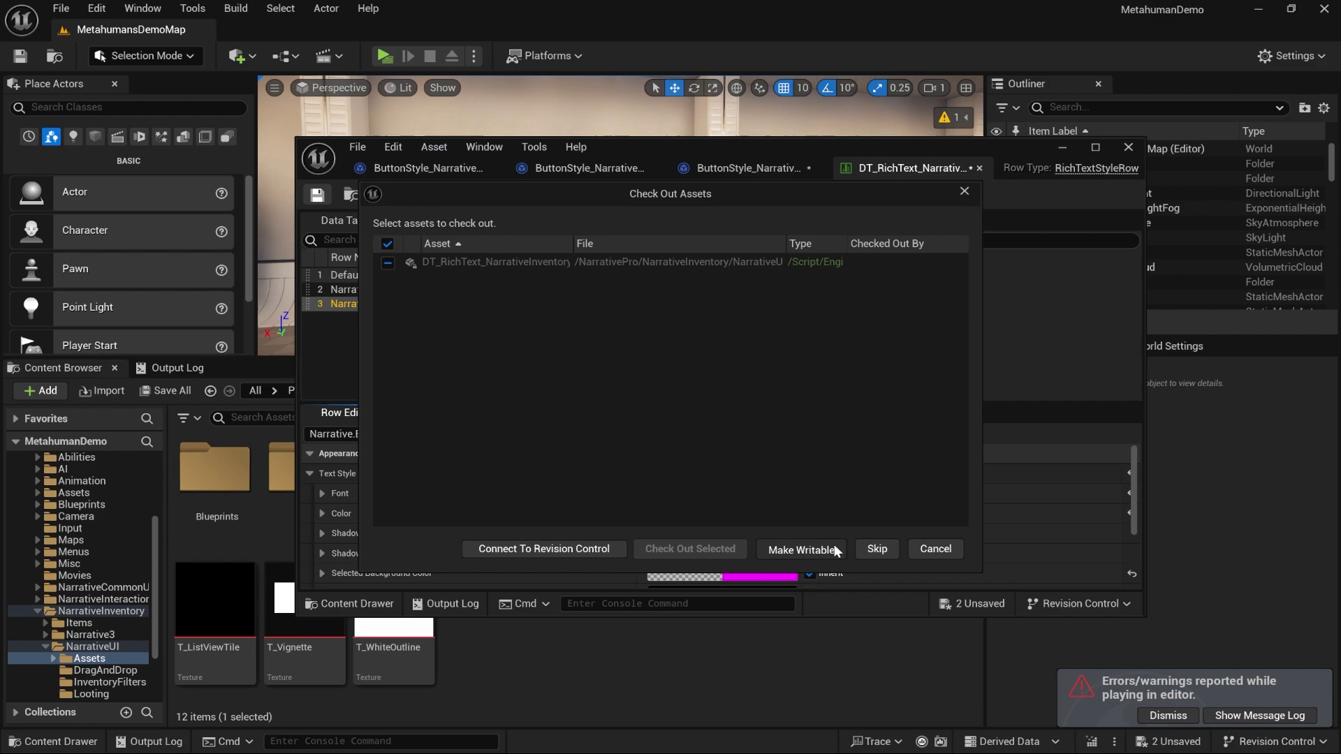
left_click(801, 548)
left_click(1128, 146)
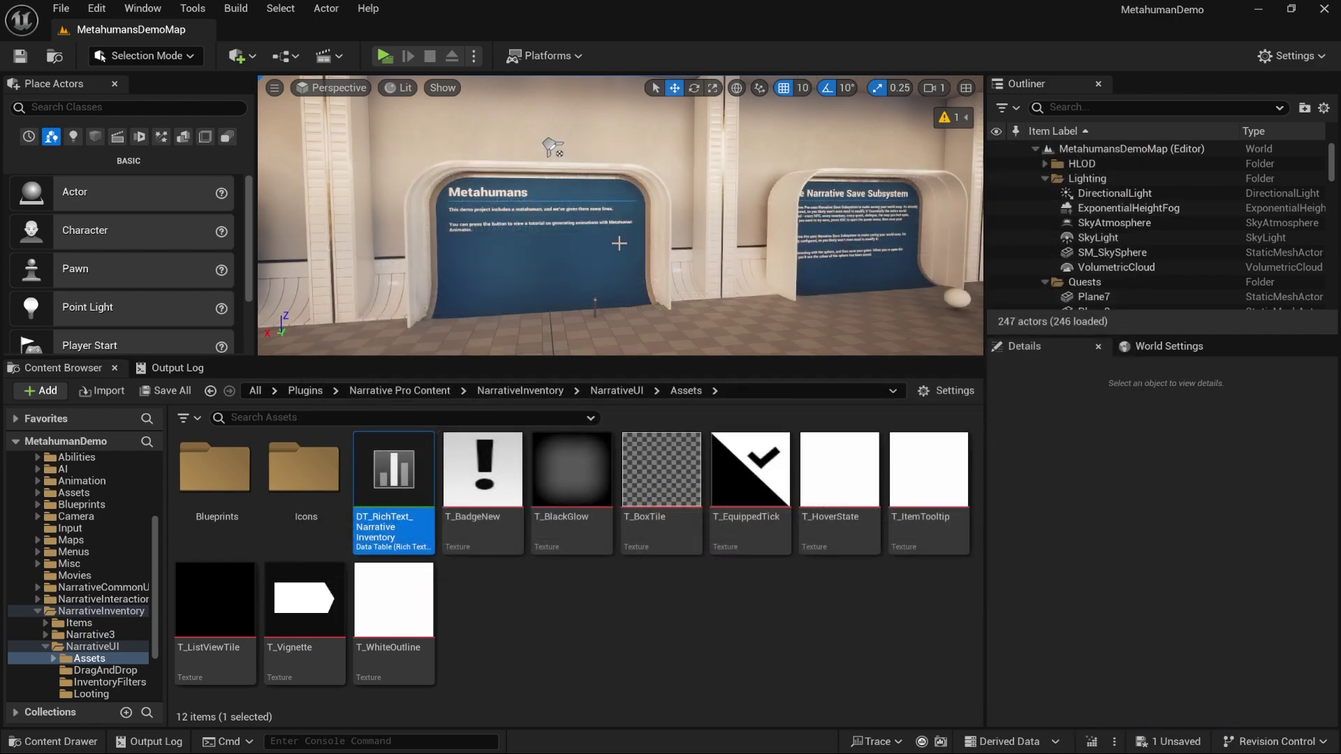